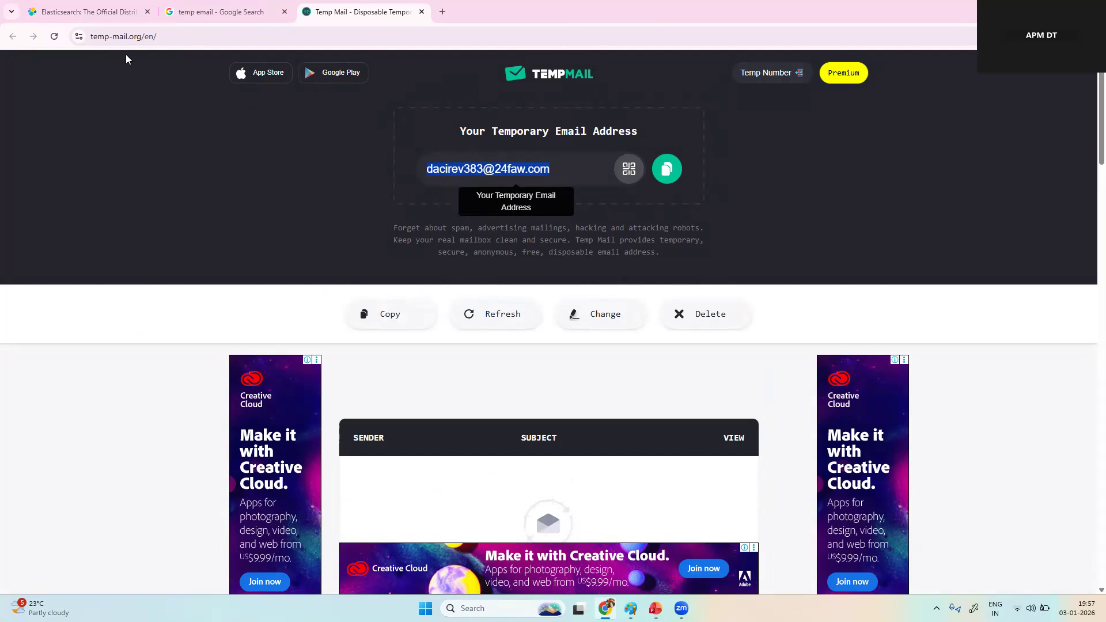
# Step: Sign up for the Elastic free trial with the copied temporary email address and an account password
pyautogui.click(106, 10)
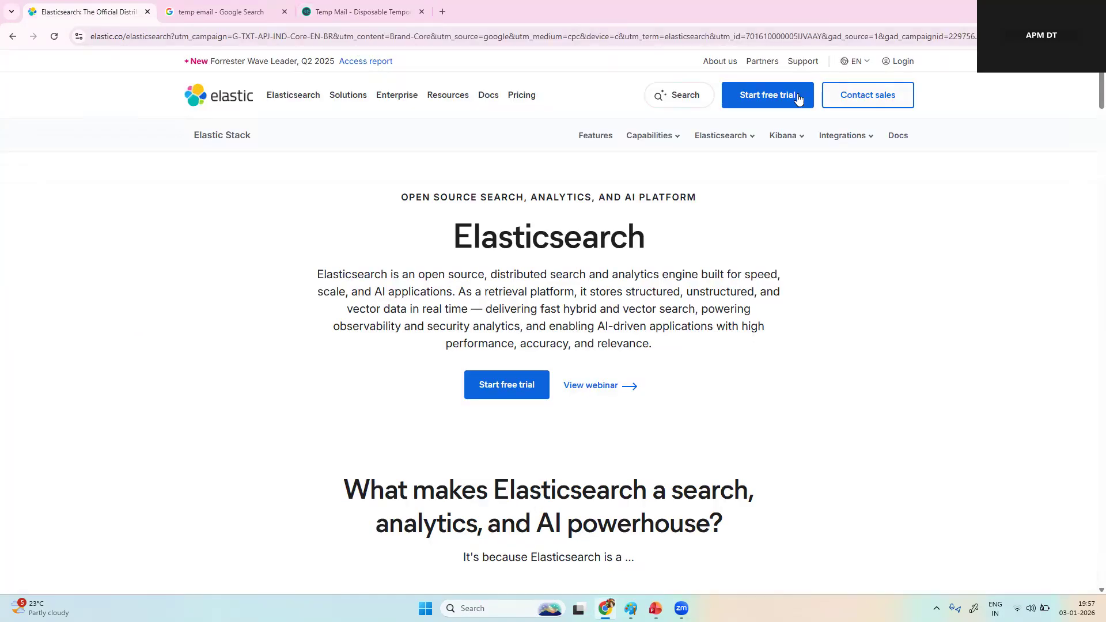
pyautogui.click(769, 95)
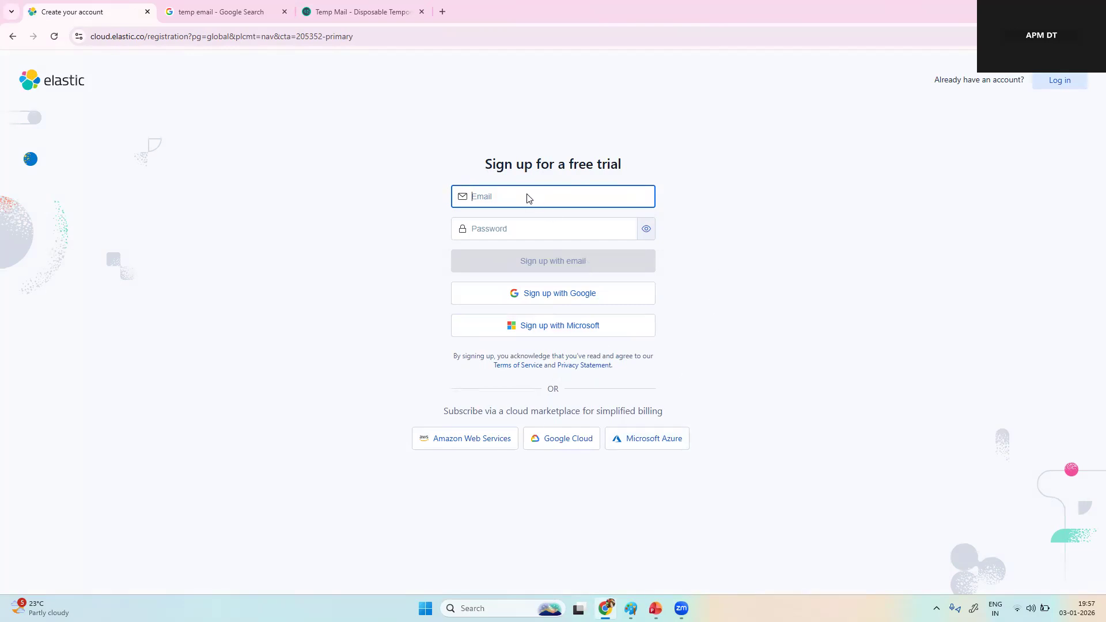
pyautogui.hotkey('ctrl', 'v')
pyautogui.click(522, 228)
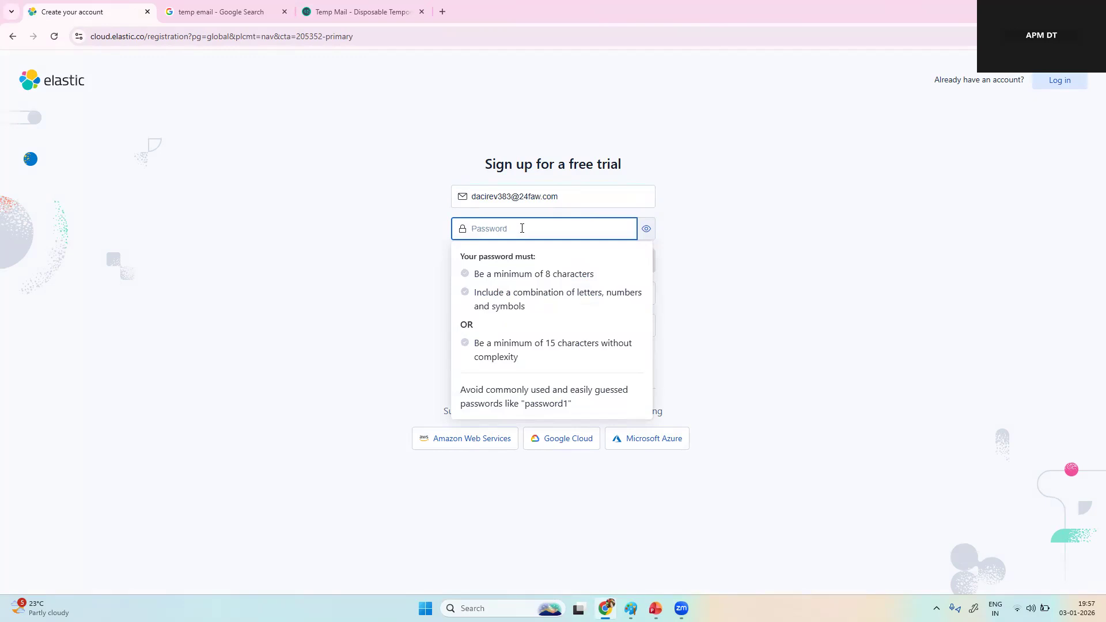
pyautogui.write('••')
pyautogui.press('capslock')
pyautogui.write('••••••')
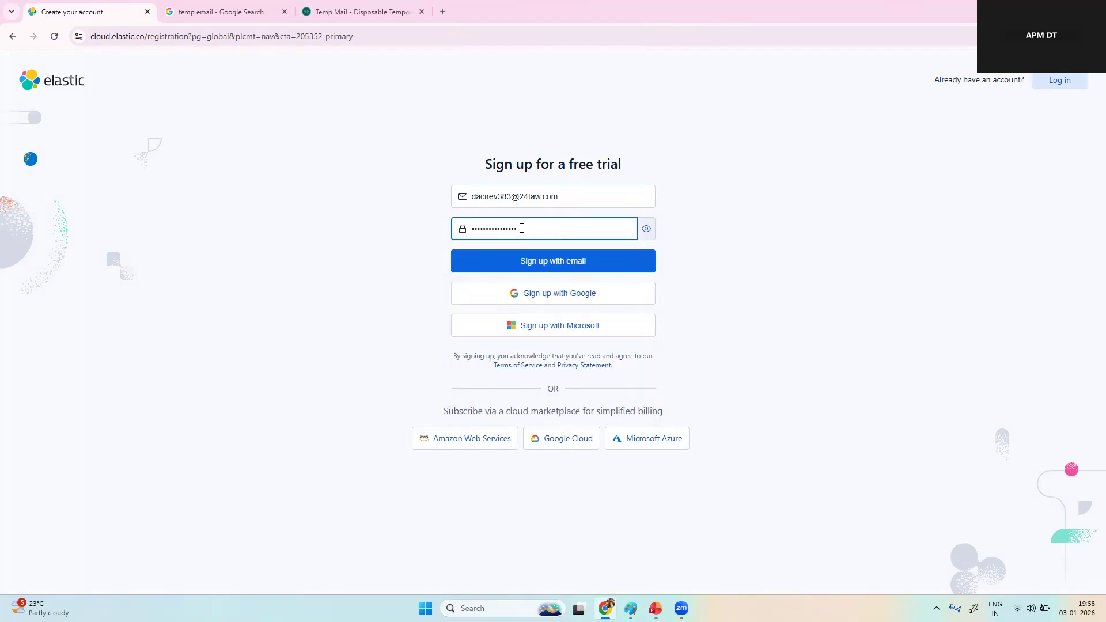
pyautogui.press('Return')
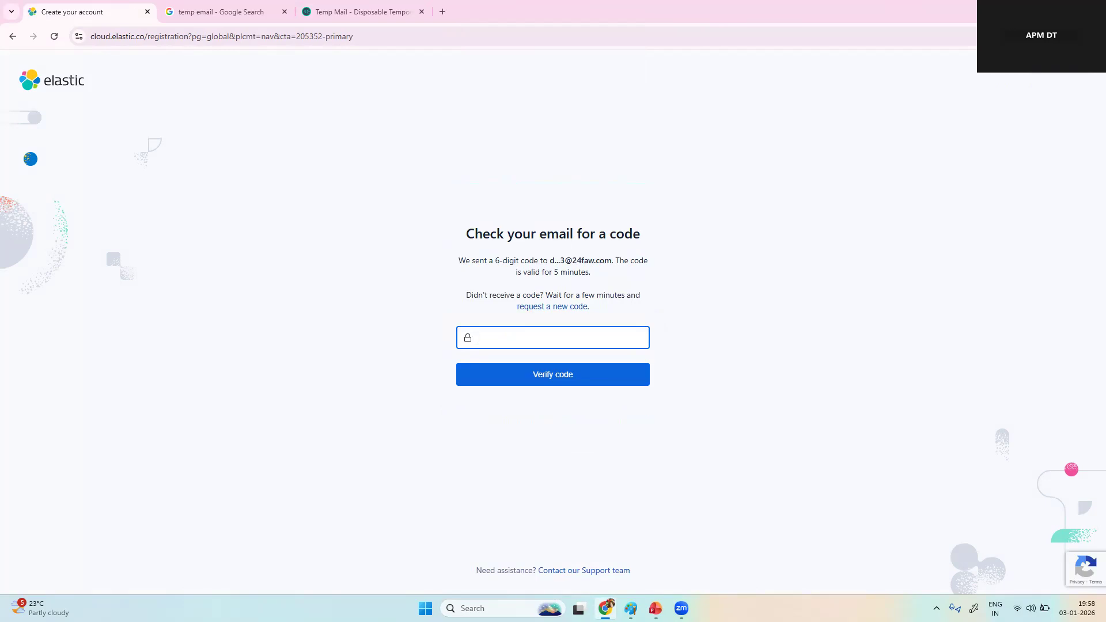
# Step: Copy the verification code from Elastic's message in the temporary mailbox and submit it on the sign-up page
pyautogui.click(348, 12)
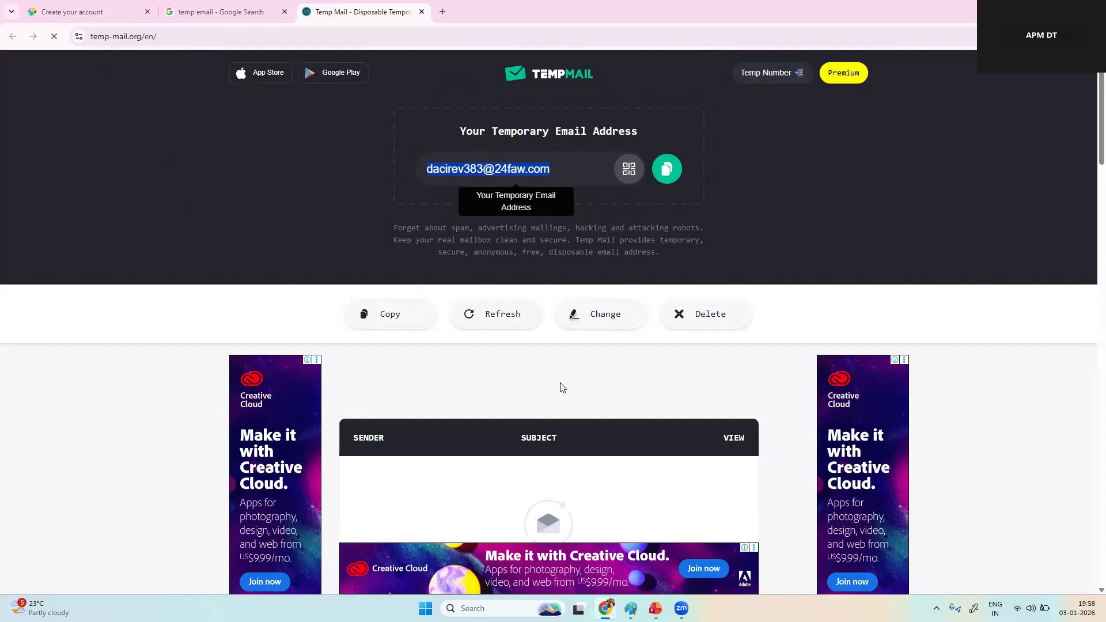
pyautogui.scroll(-2, 563, 388)
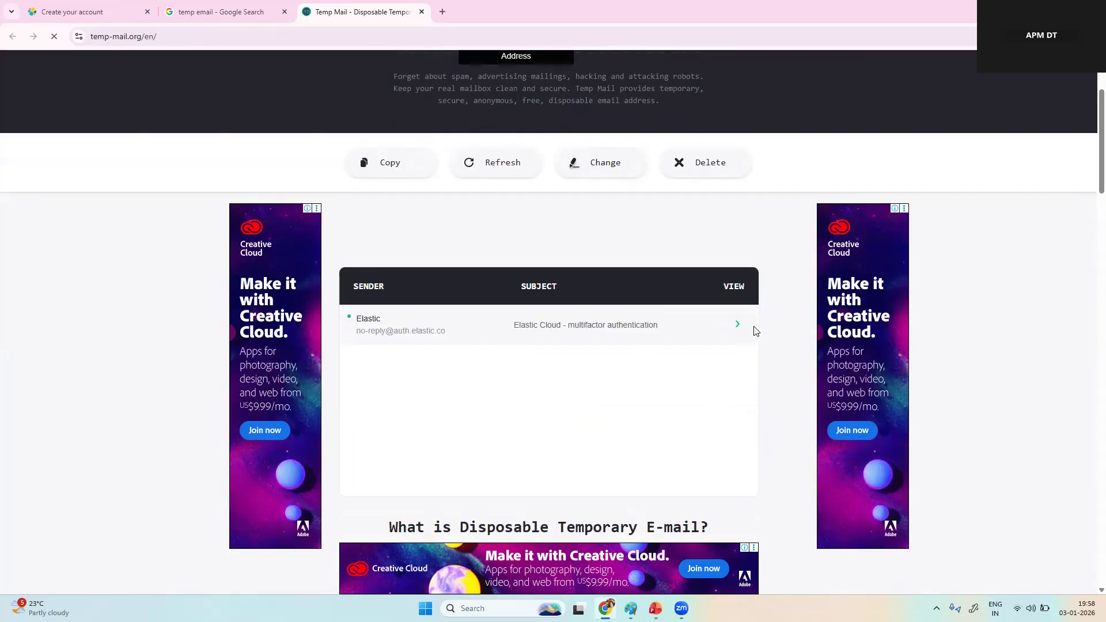
pyautogui.click(738, 325)
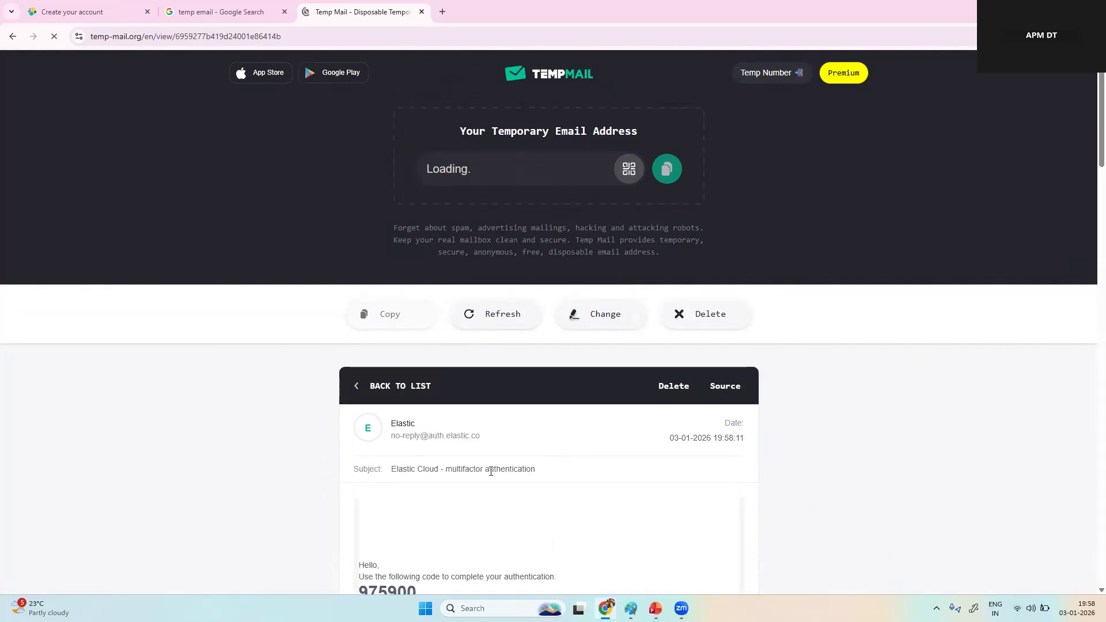
pyautogui.scroll(-3, 438, 461)
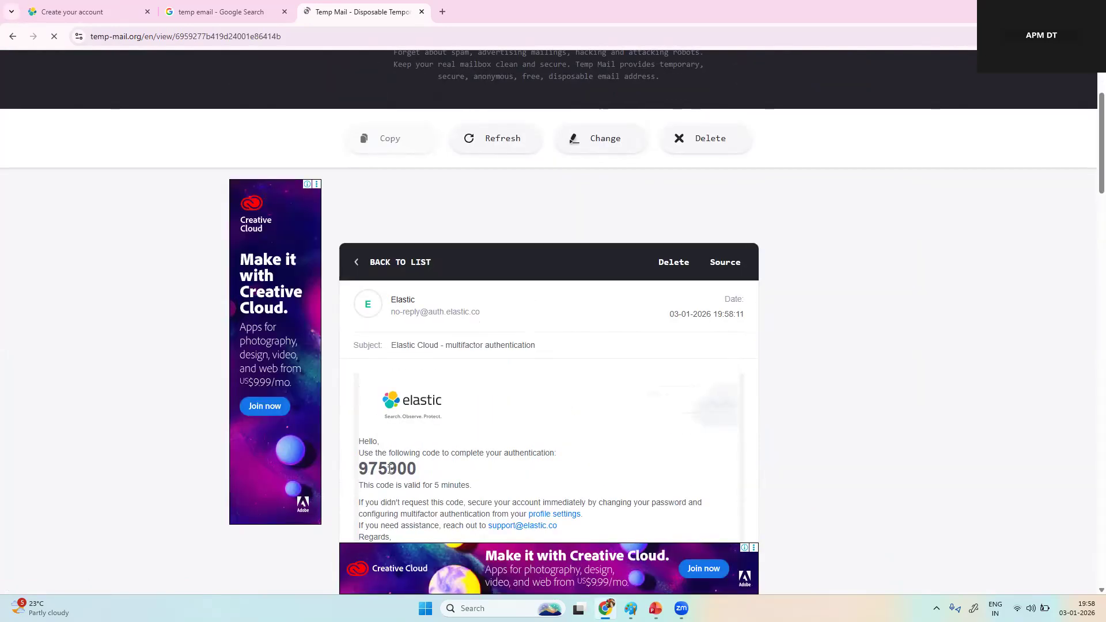
pyautogui.doubleClick(389, 469)
pyautogui.hotkey('ctrl', 'c')
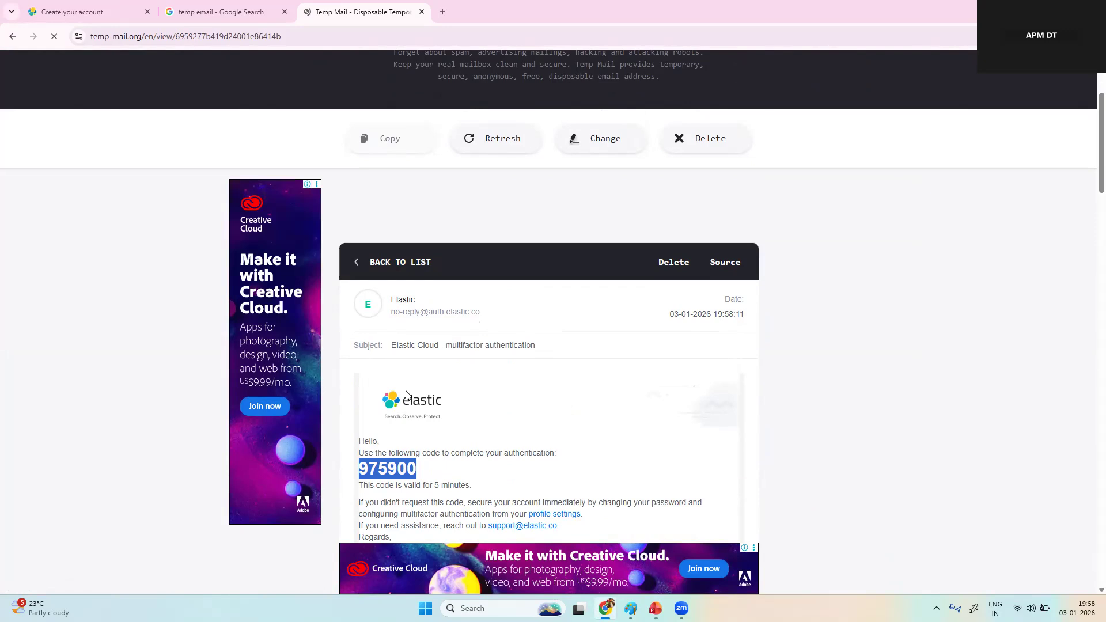
pyautogui.click(87, 11)
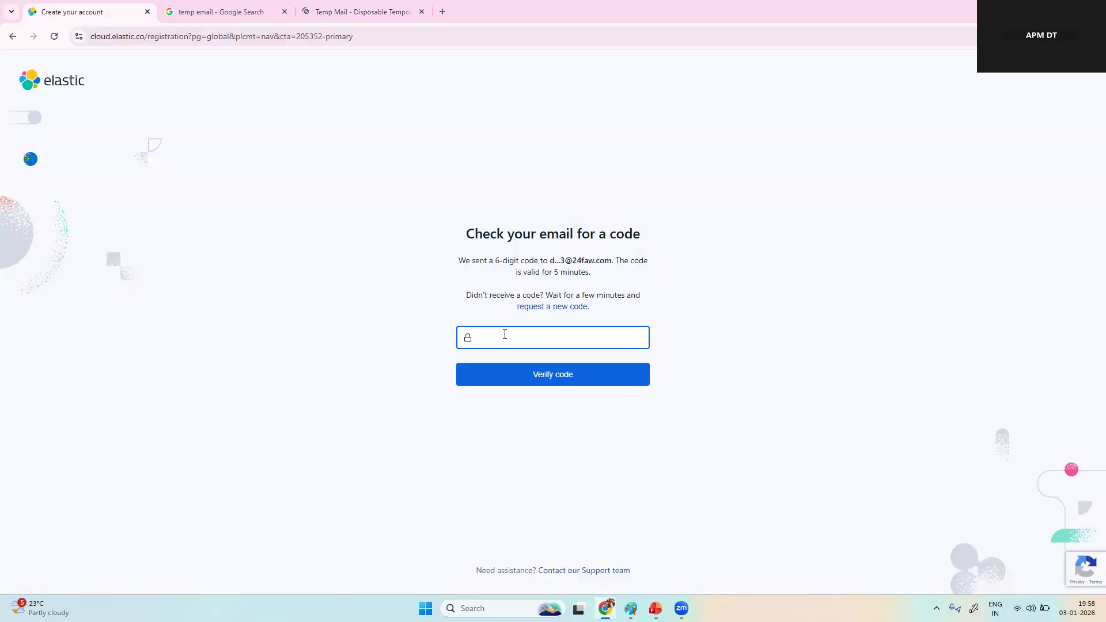
pyautogui.hotkey('ctrl', 'v')
pyautogui.click(541, 374)
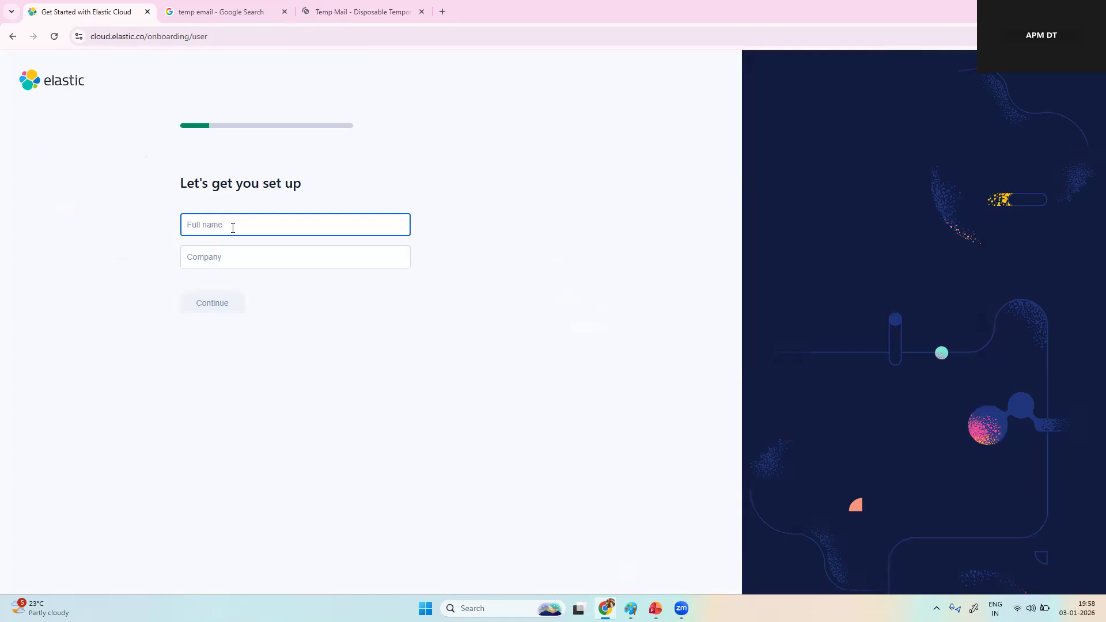
# Step: Enter the account holder's name in the Full name field of the setup form
pyautogui.write('R')
pyautogui.press('capslock')
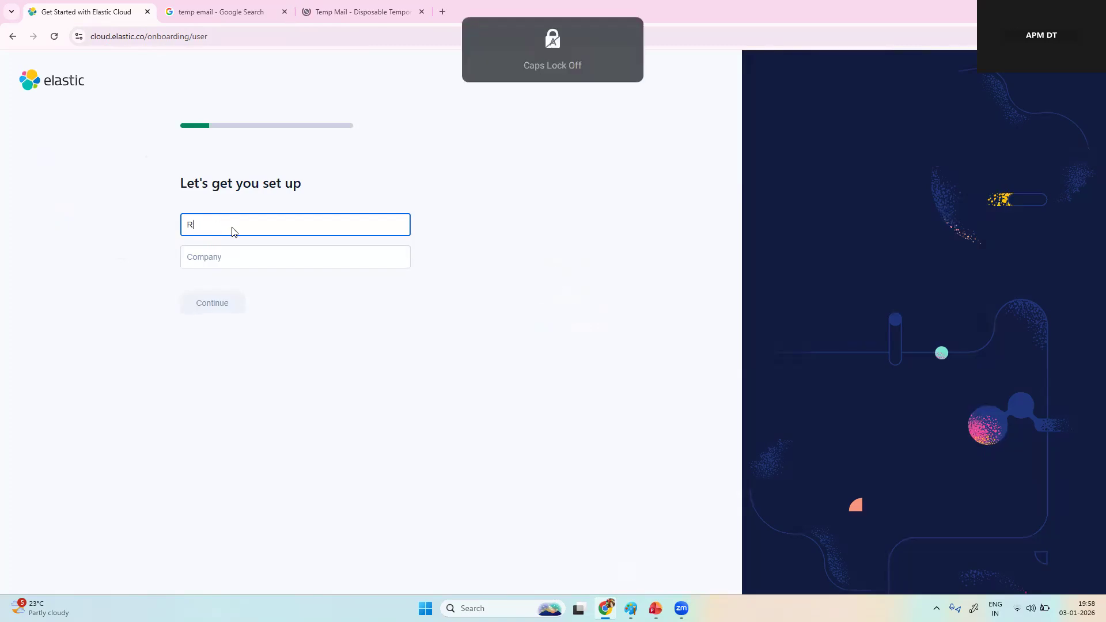
pyautogui.write('avi')
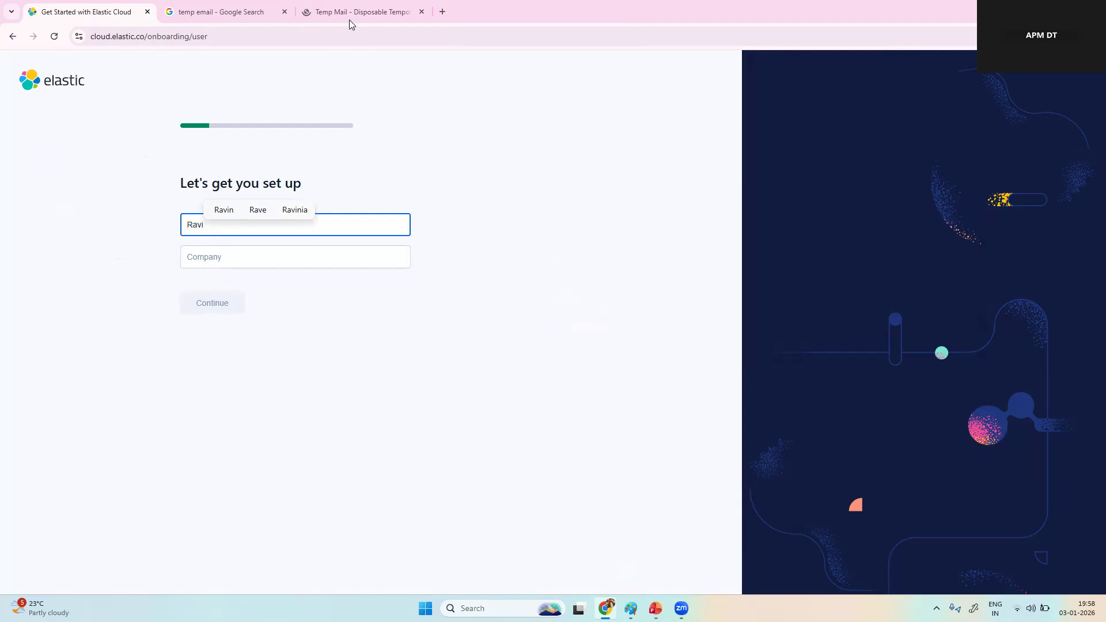
pyautogui.press('Tab')
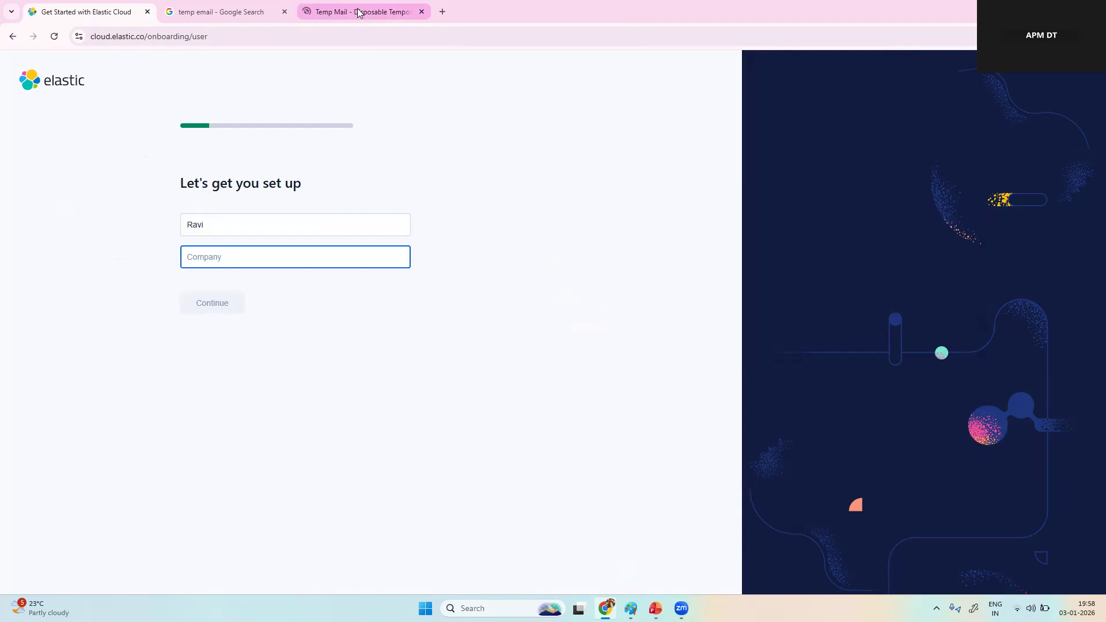
# Step: Fill in the Company field using the temporary email address copied from the mailbox site, and submit the setup form
pyautogui.click(357, 8)
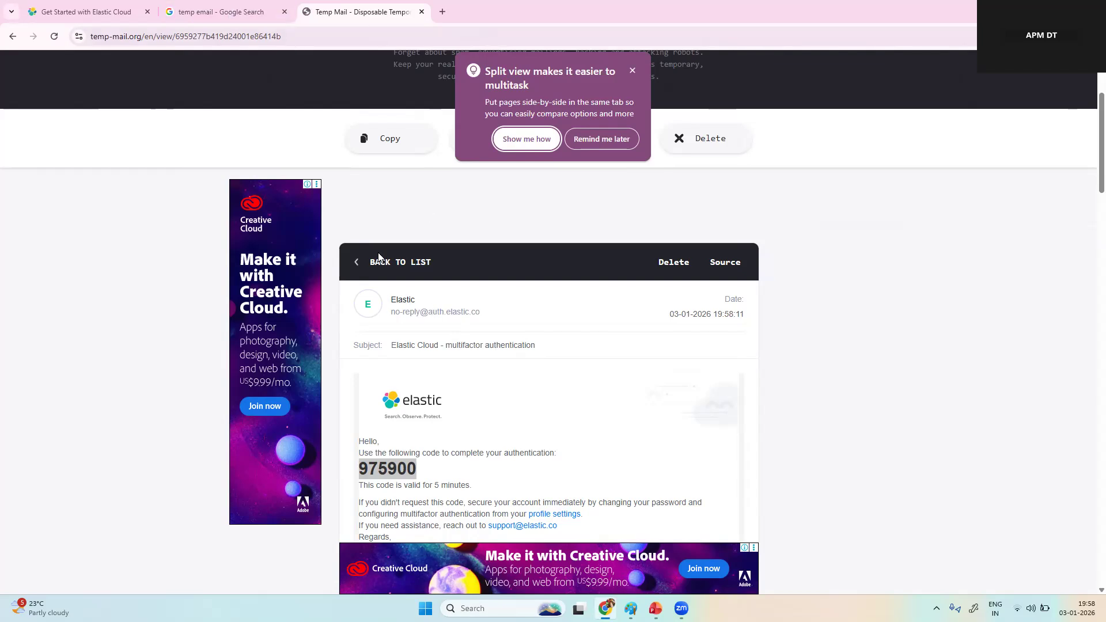
pyautogui.click(360, 264)
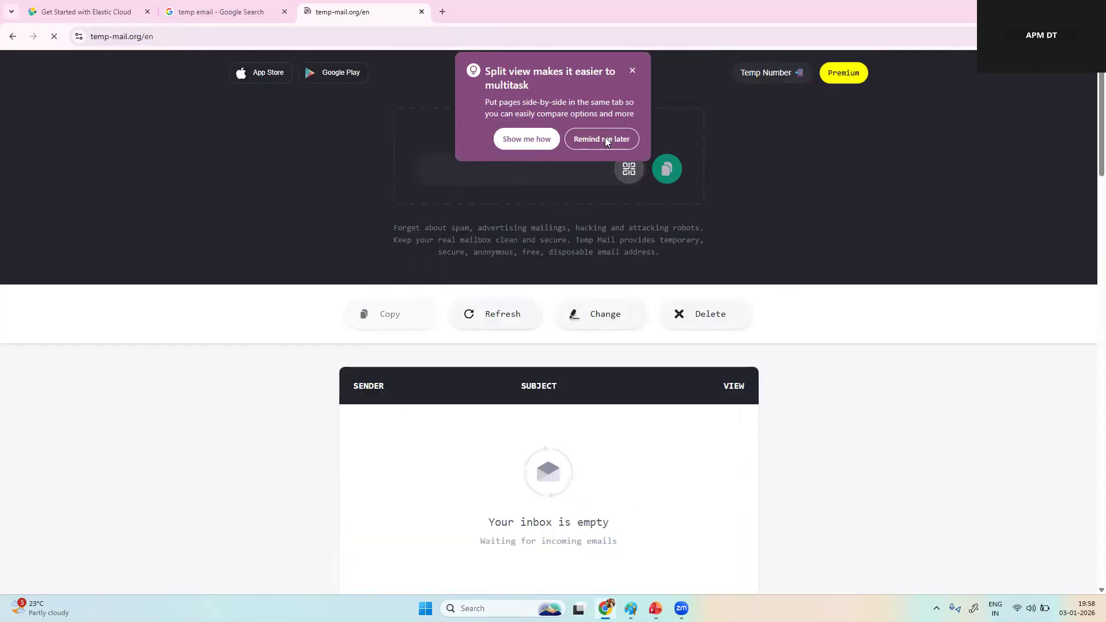
pyautogui.click(604, 138)
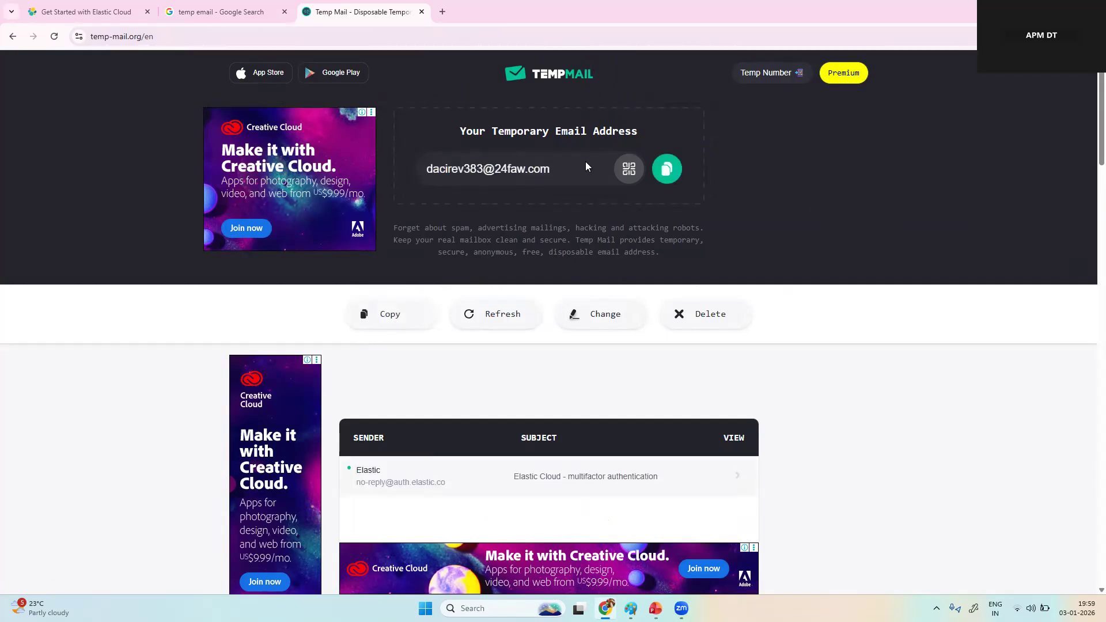
pyautogui.moveTo(561, 168); pyautogui.dragTo(506, 167)
pyautogui.hotkey('ctrl', 'c')
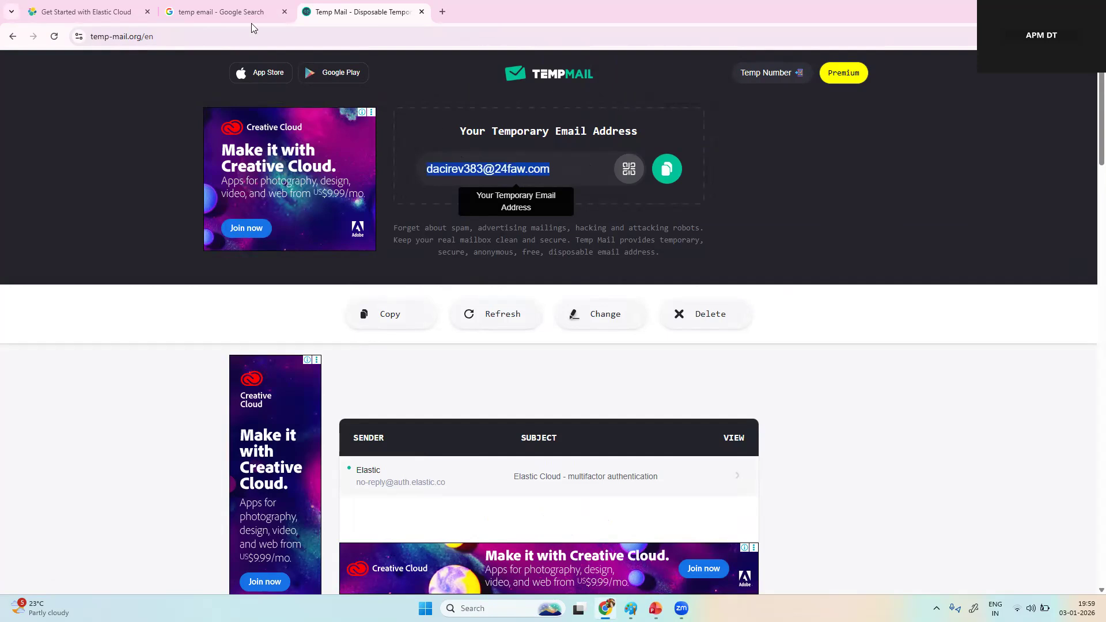
pyautogui.click(92, 11)
pyautogui.click(212, 254)
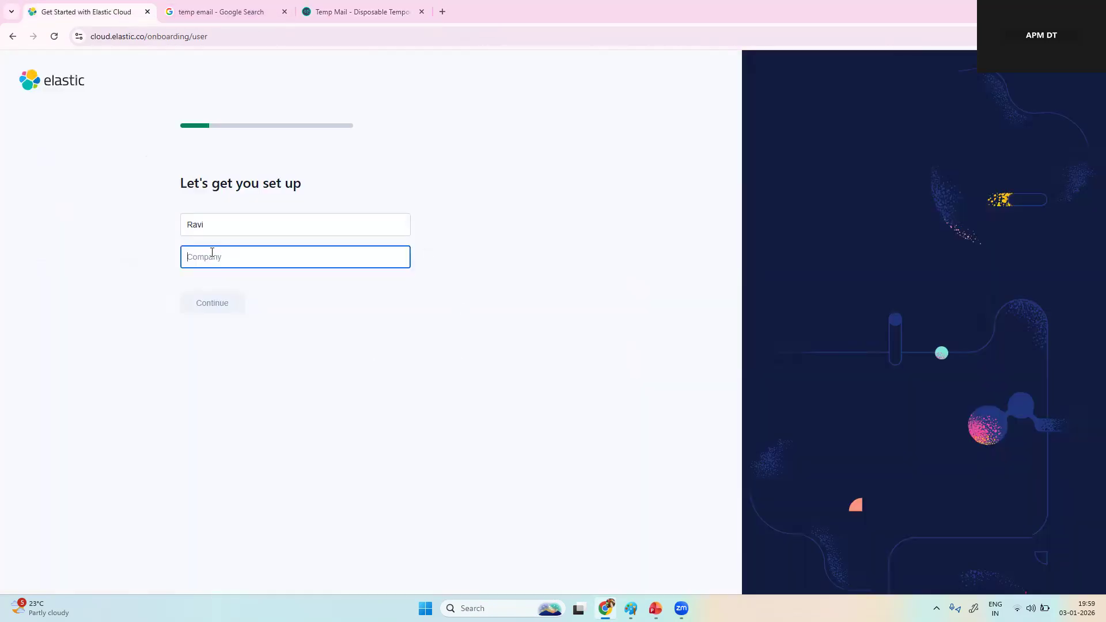
pyautogui.hotkey('ctrl', 'v')
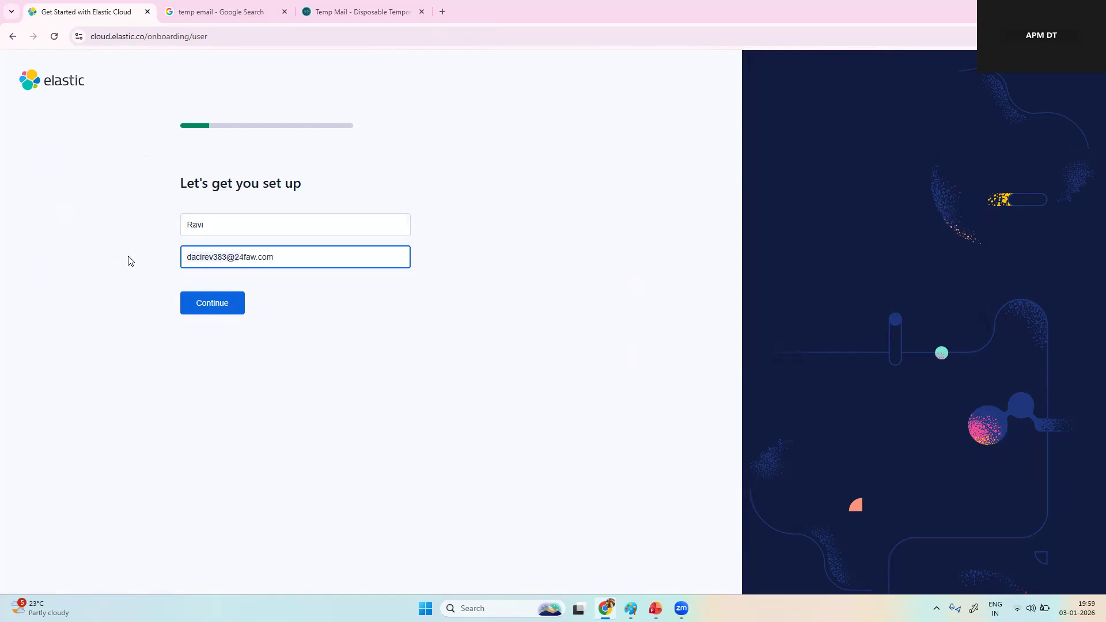
pyautogui.press('BackSpace')
pyautogui.press('Delete')
pyautogui.click(197, 310)
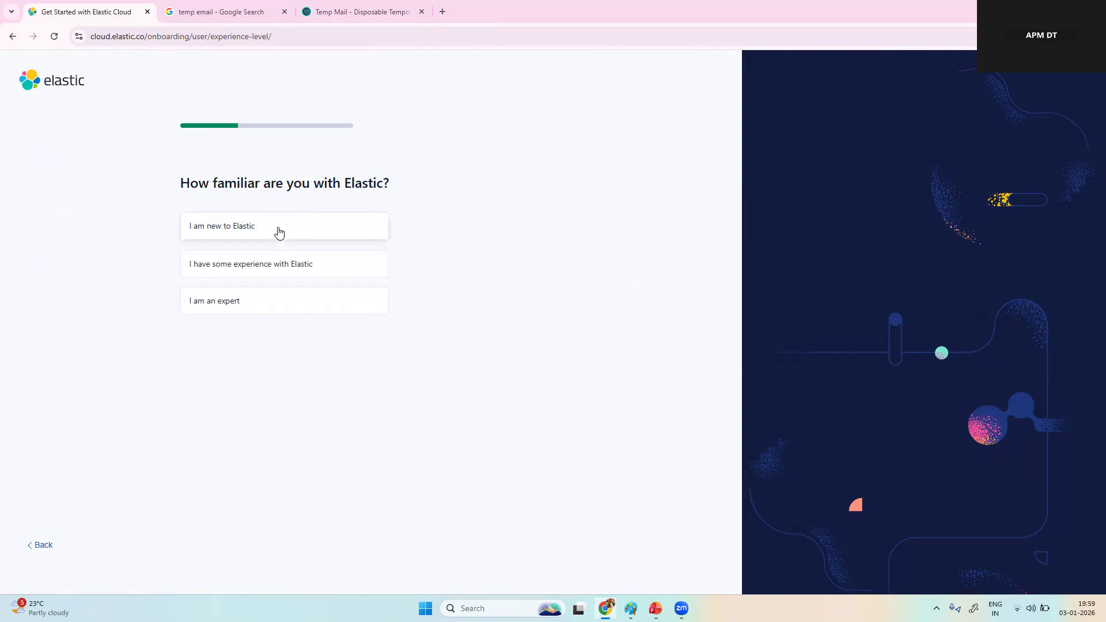
# Step: Answer the onboarding questions with "I am an expert", "Current customer exploring new use cases" and the Elastic for Observability use case
pyautogui.click(224, 310)
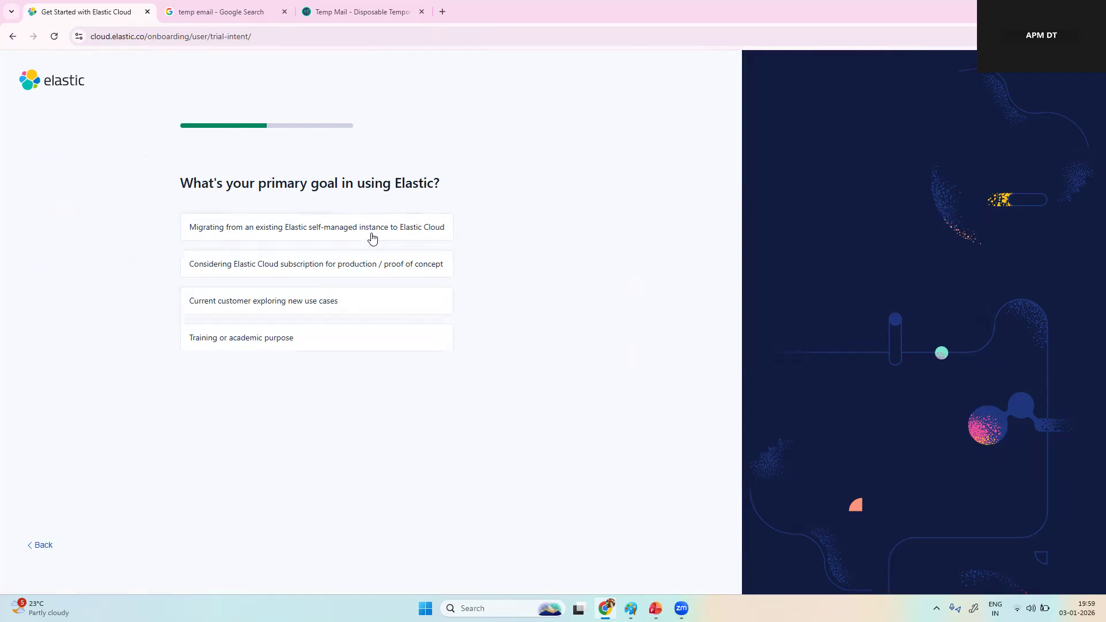
pyautogui.click(365, 301)
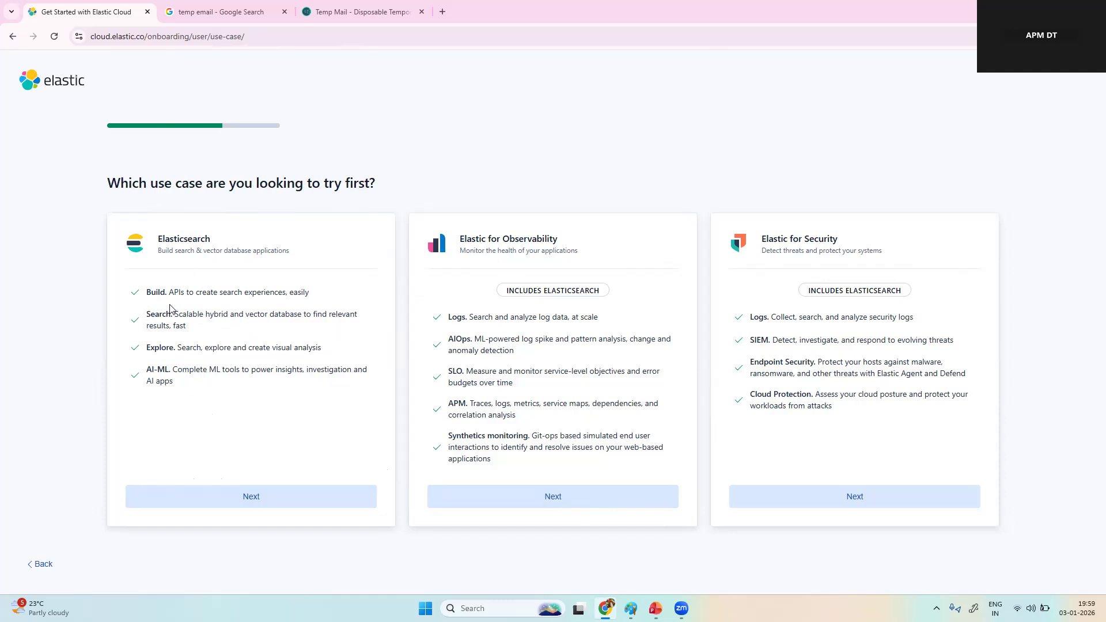
pyautogui.click(559, 497)
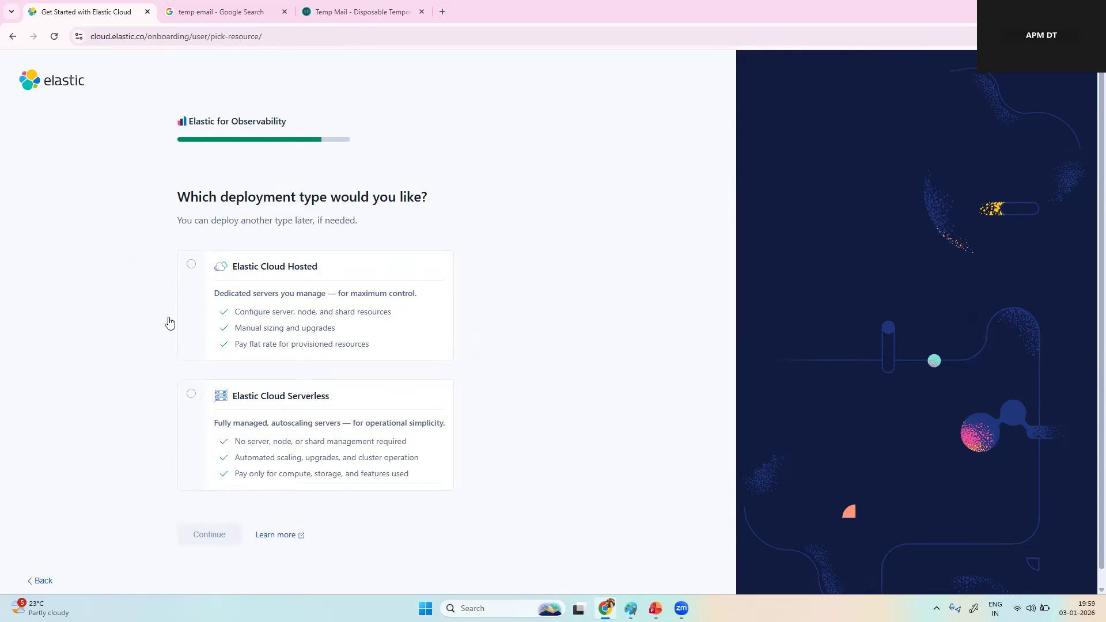
# Step: Choose the Elastic Cloud Serverless deployment type with the Observability Complete configuration
pyautogui.click(192, 395)
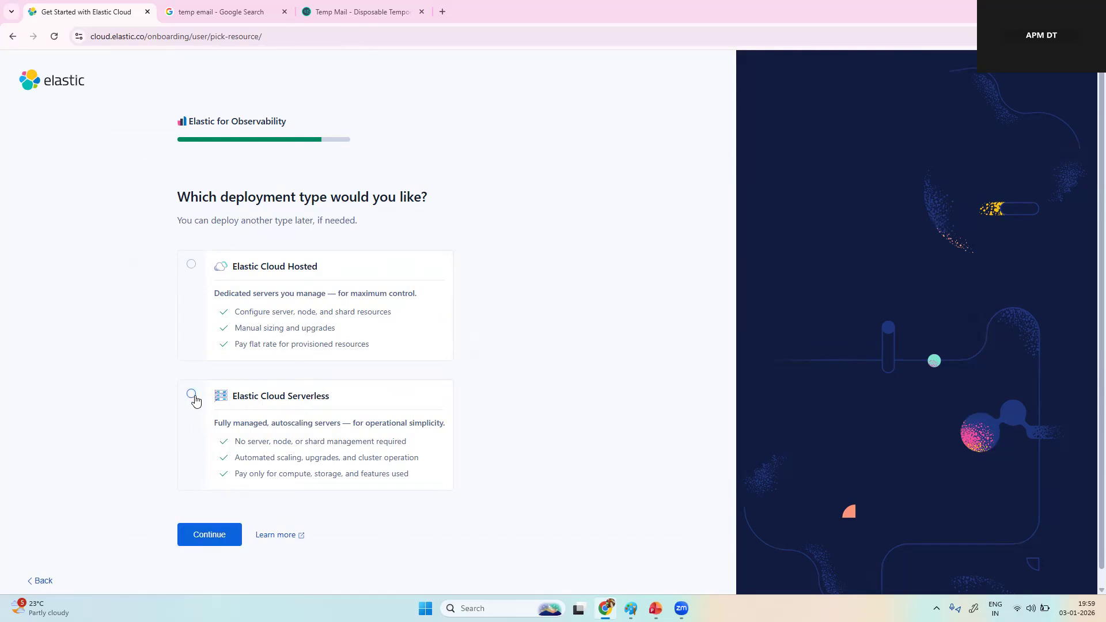
pyautogui.click(202, 533)
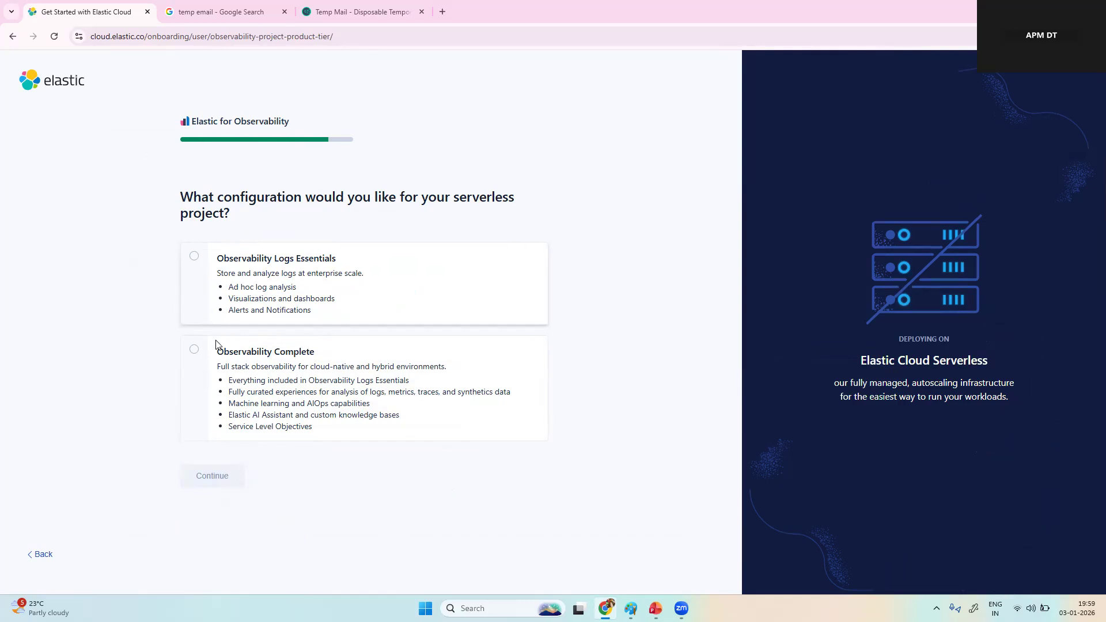
pyautogui.click(195, 349)
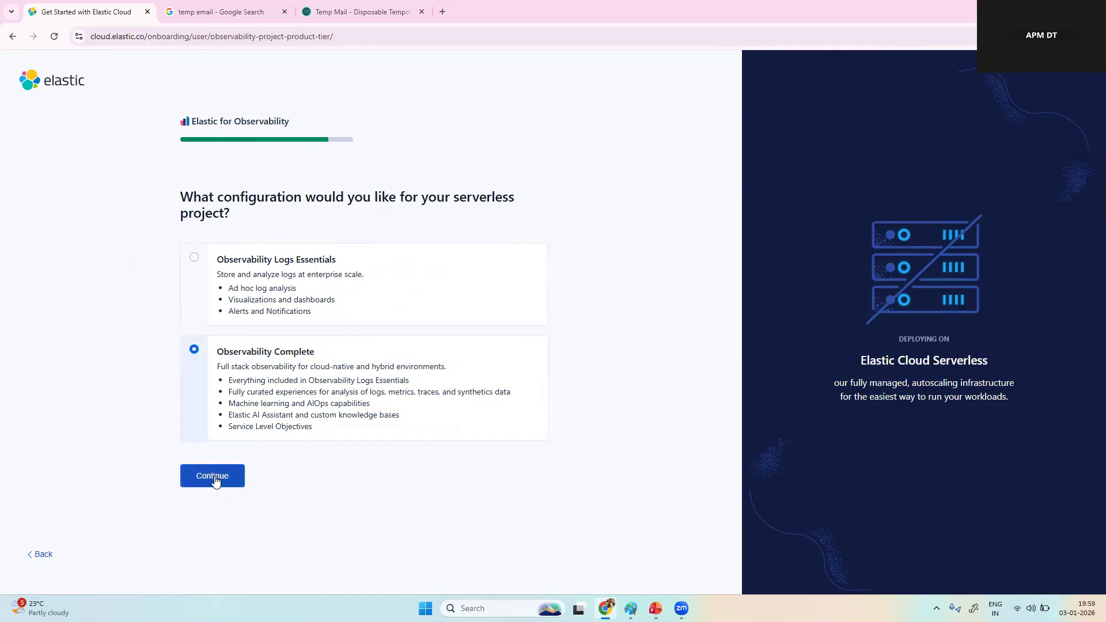
pyautogui.click(216, 477)
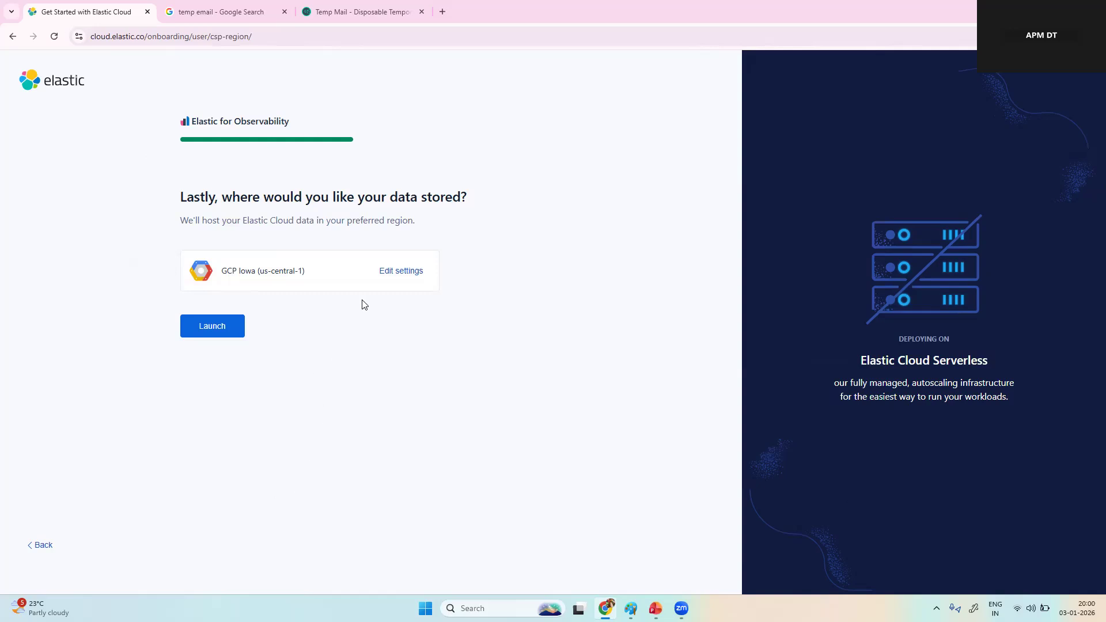
# Step: Set the cloud provider to Amazon Web Services and launch the serverless project
pyautogui.click(402, 271)
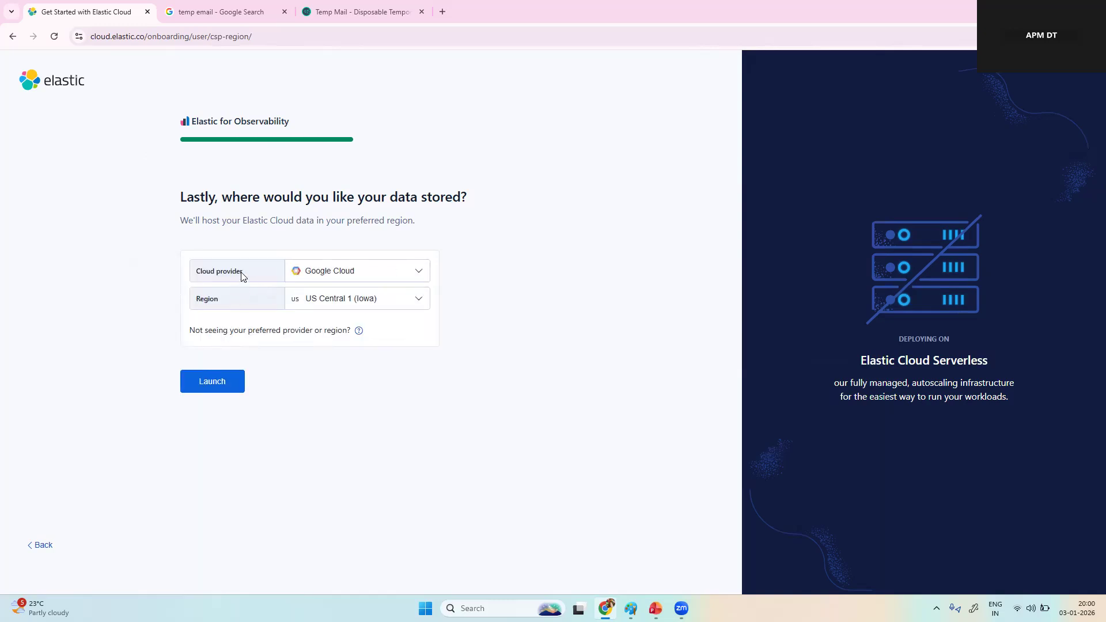
pyautogui.click(398, 270)
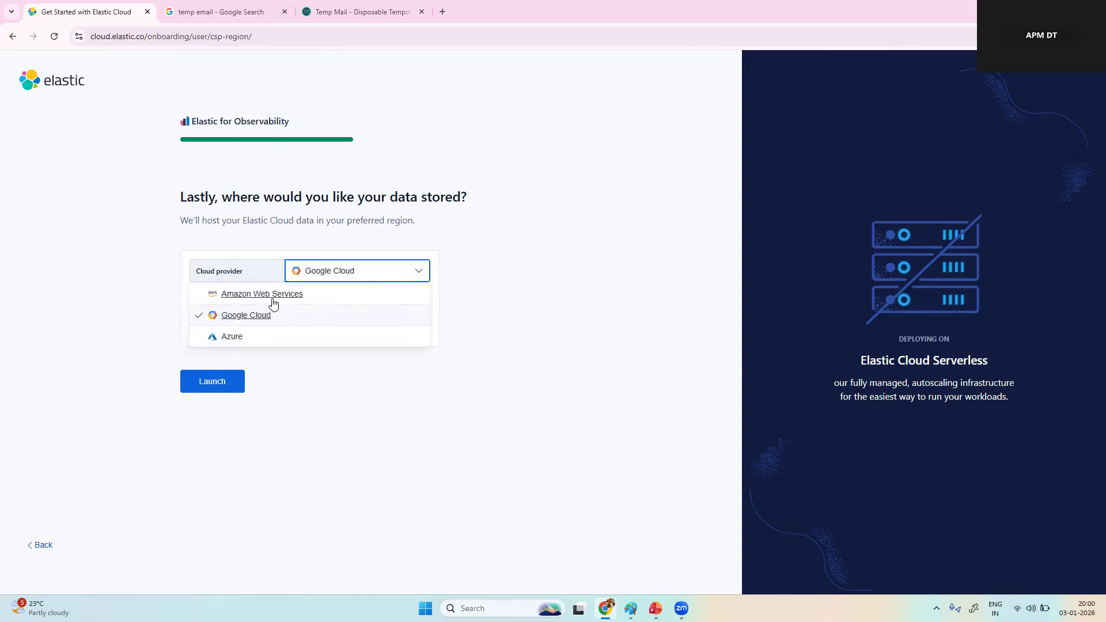
pyautogui.click(317, 293)
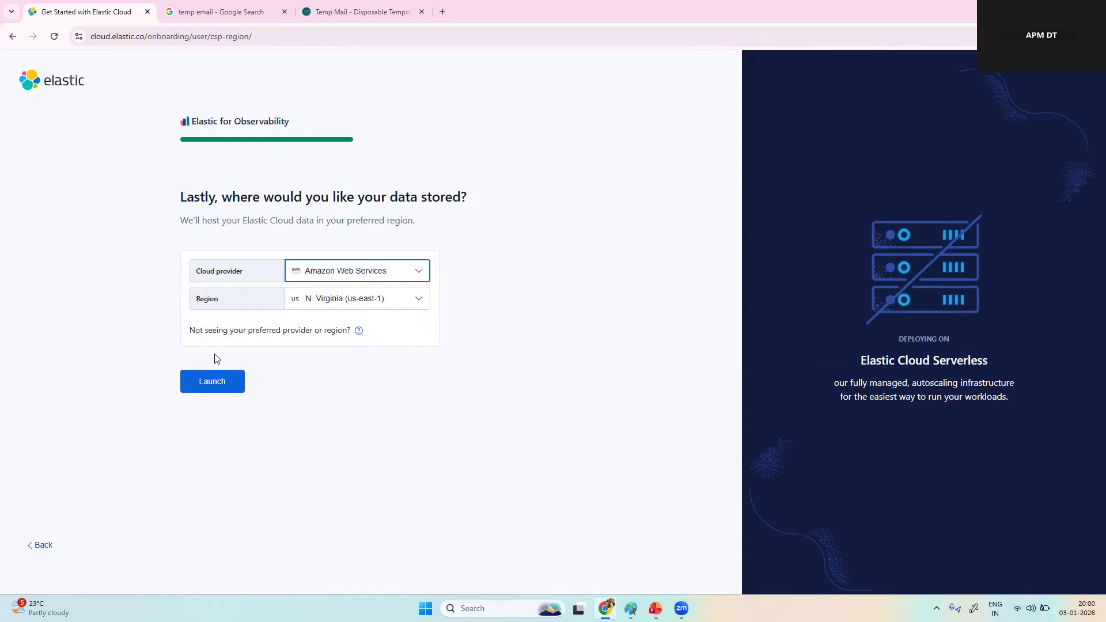
pyautogui.click(209, 379)
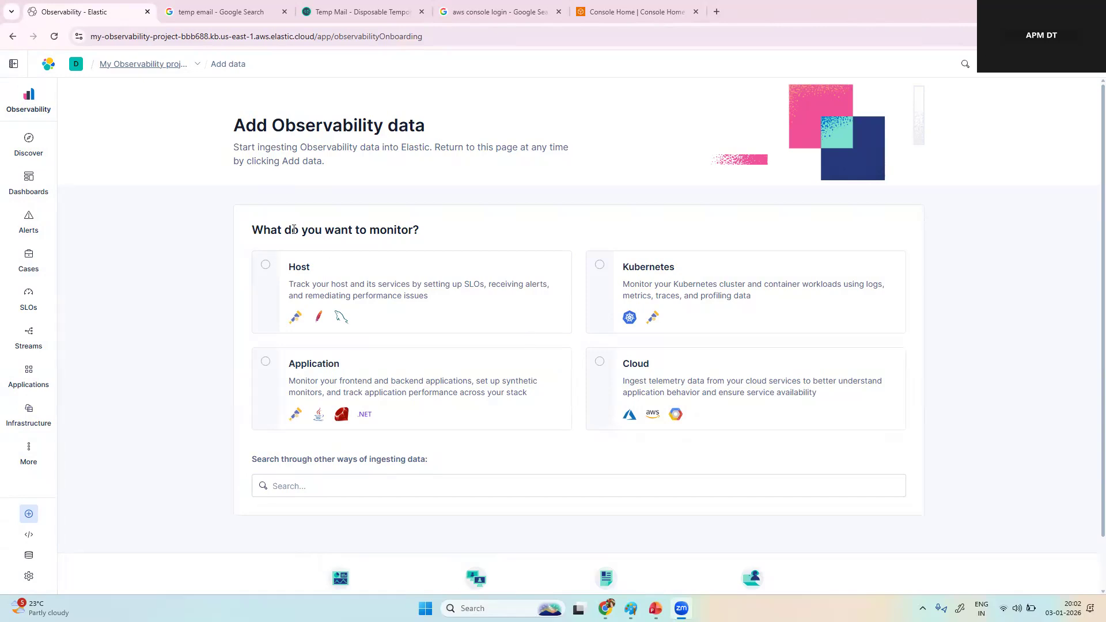
# Step: View the project's Observability overview and its Discover page
pyautogui.click(44, 102)
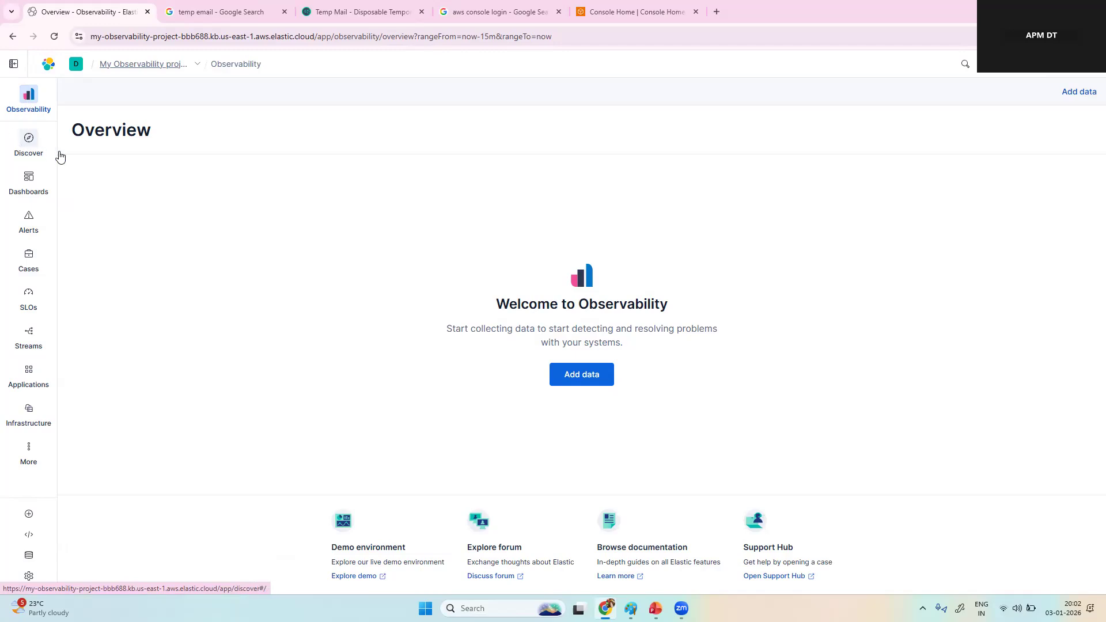
pyautogui.click(26, 148)
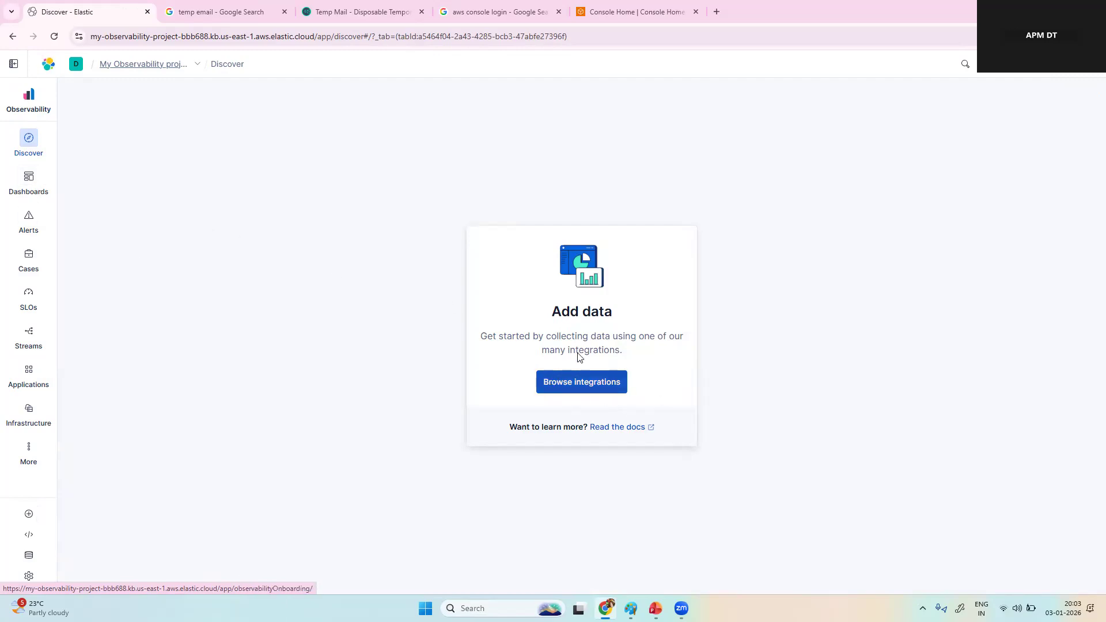
# Step: View the project's Dashboards, Alerts, Cases, SLOs, Streams, Applications and Infrastructure pages and the additional tools
pyautogui.click(27, 191)
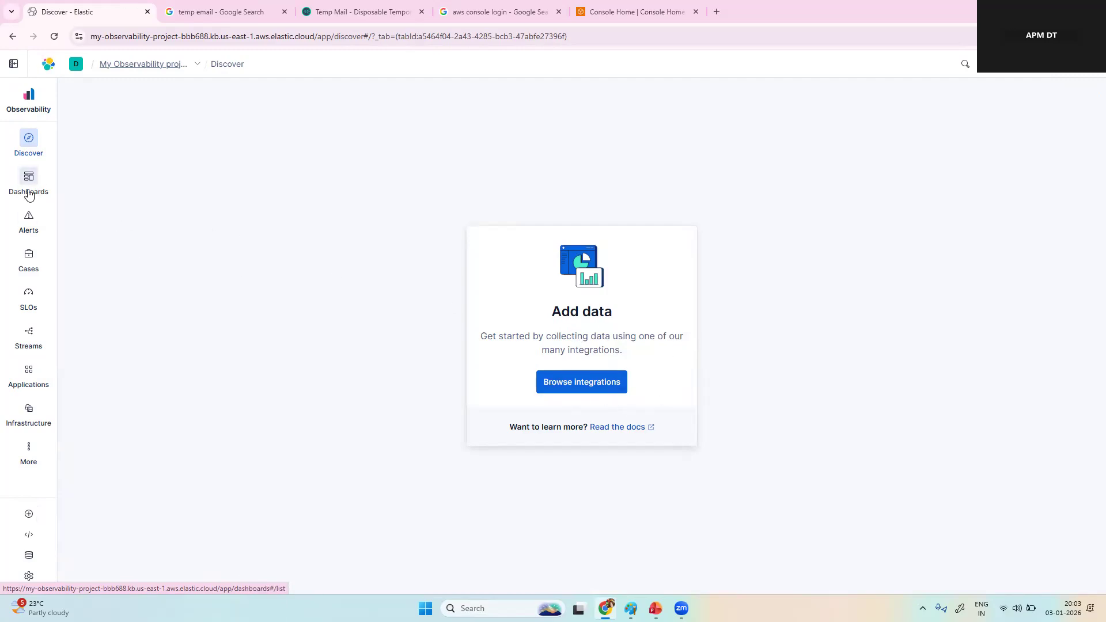
pyautogui.click(34, 229)
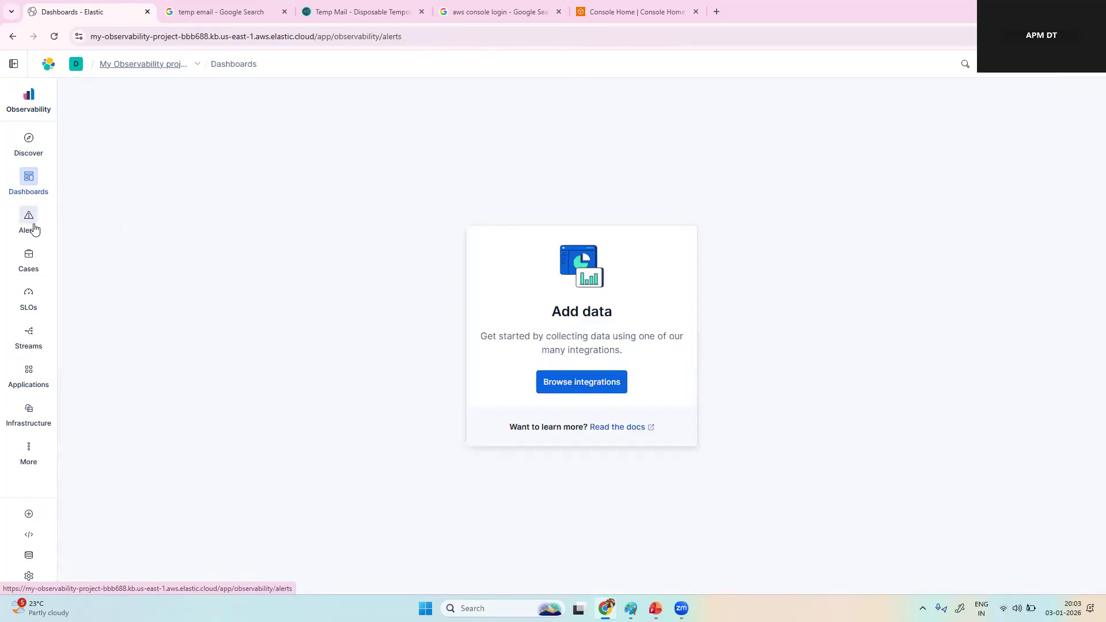
pyautogui.click(31, 266)
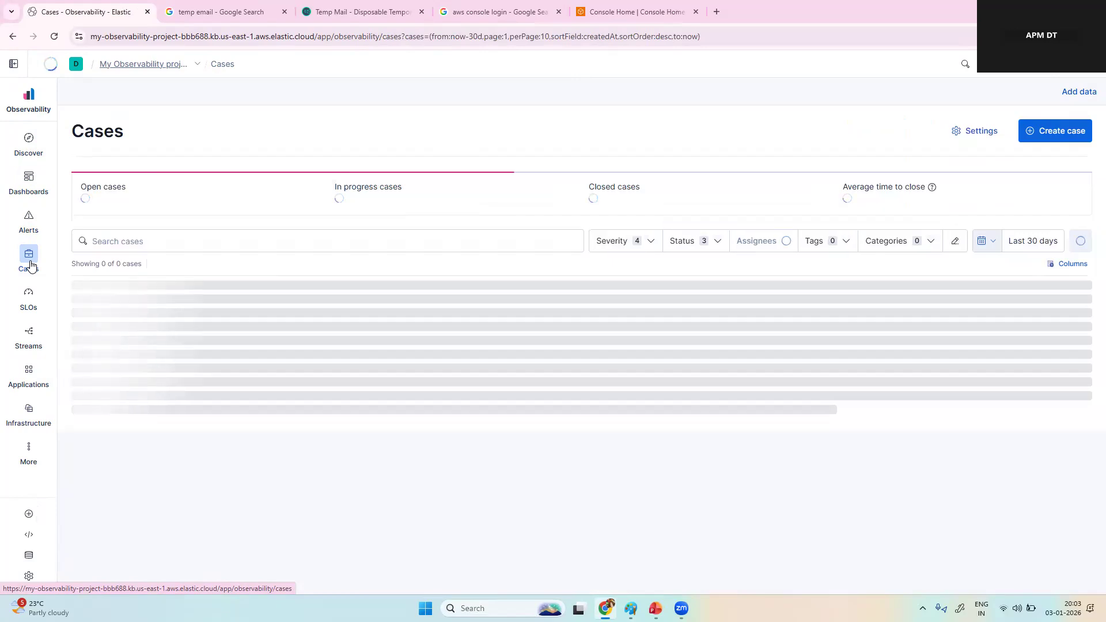
pyautogui.click(33, 297)
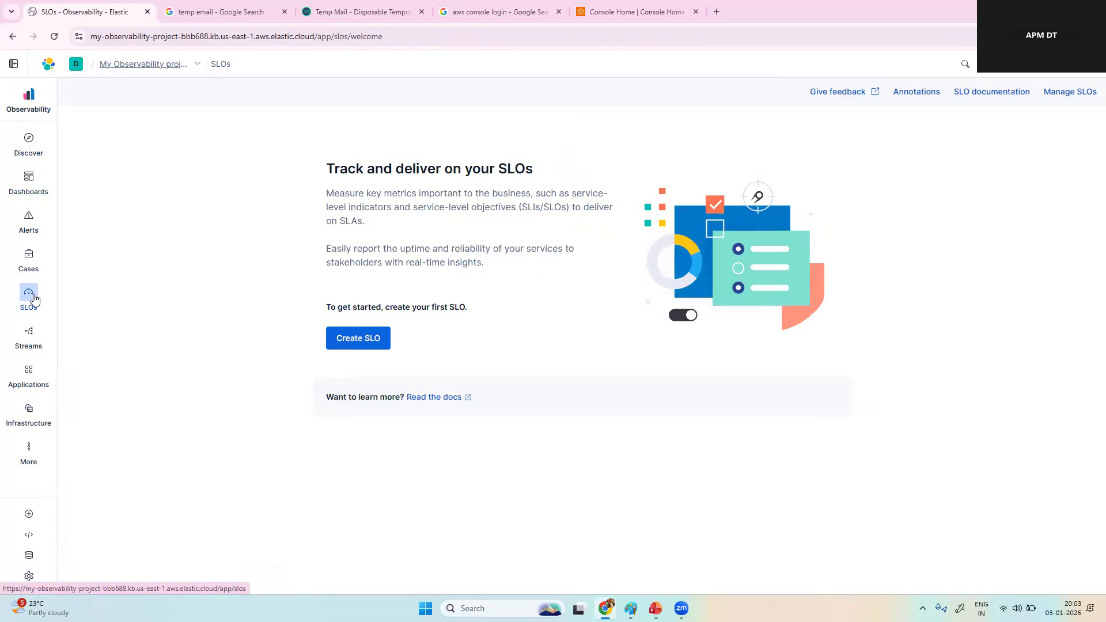
pyautogui.click(35, 344)
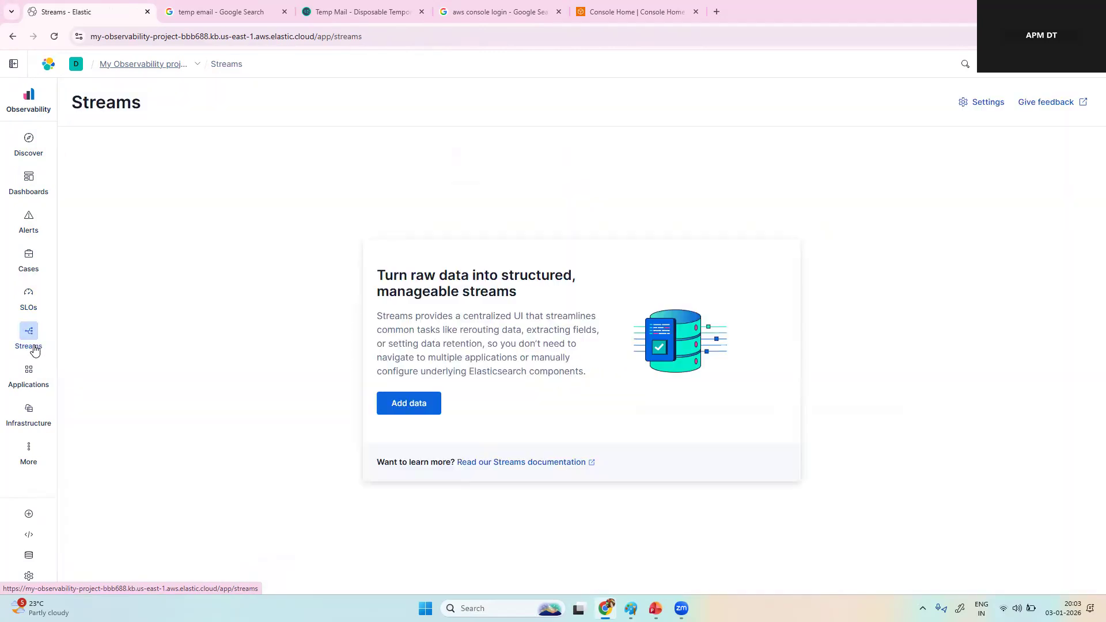
pyautogui.click(30, 381)
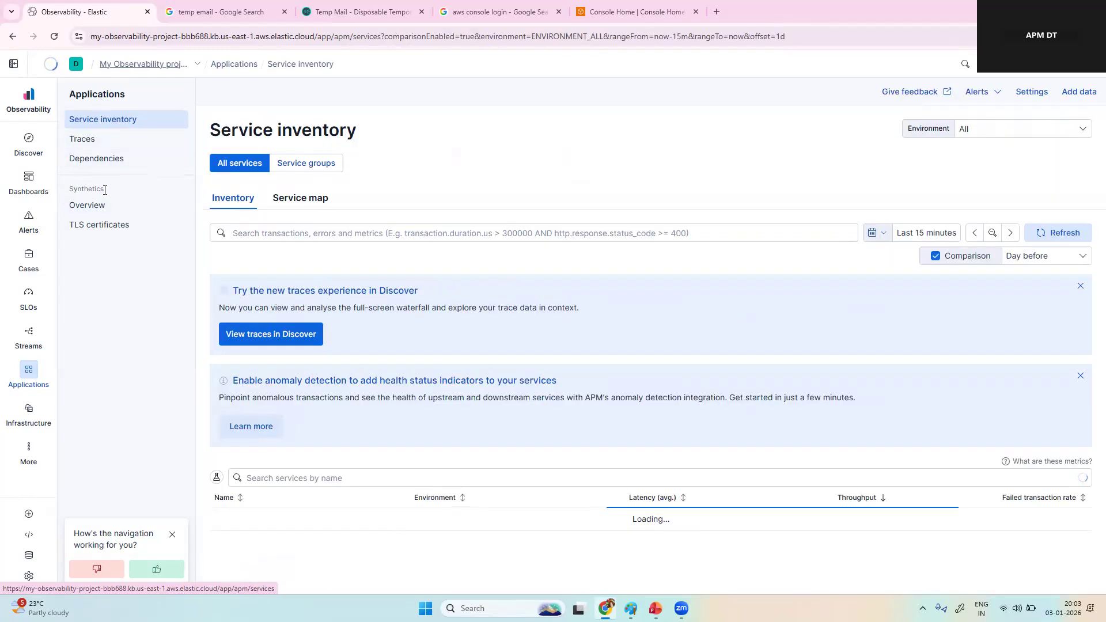
pyautogui.click(38, 429)
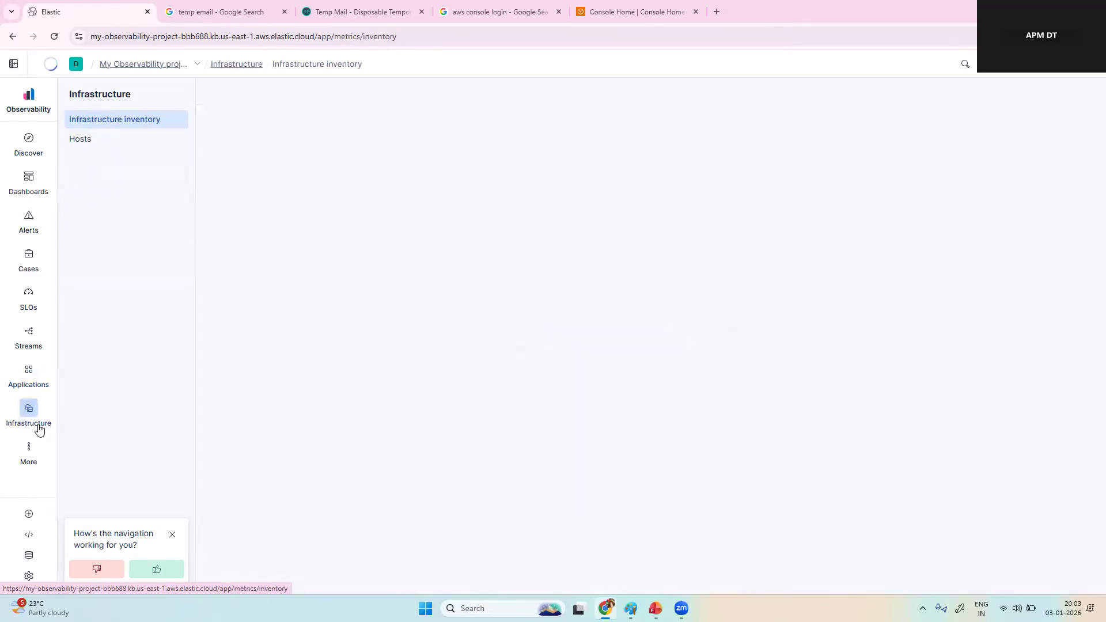
pyautogui.click(29, 452)
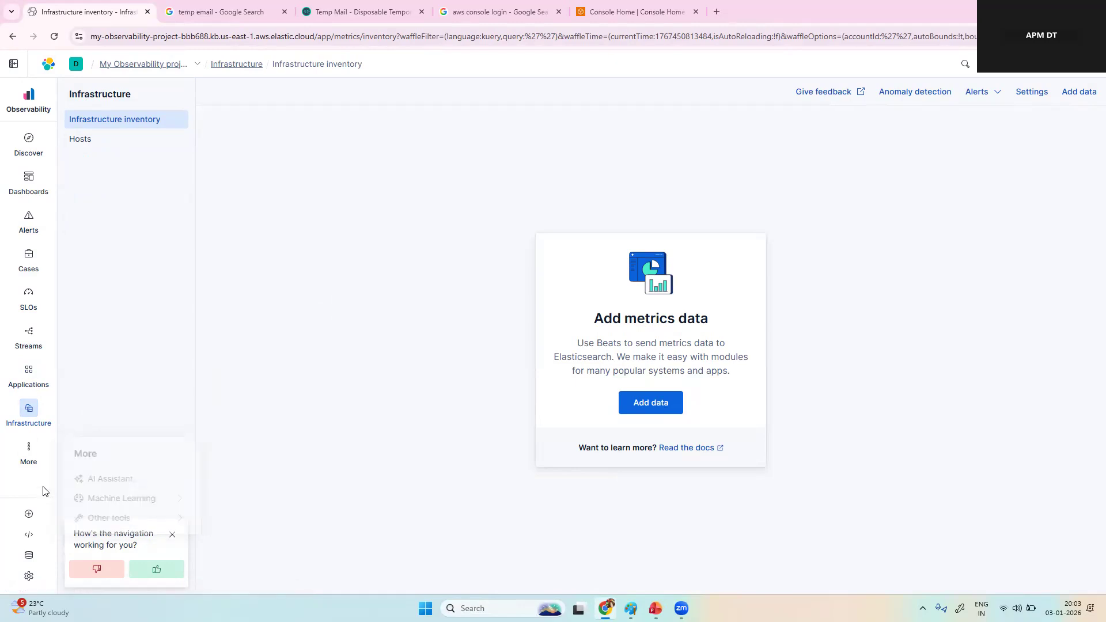
# Step: Examine the Admin and Settings options from API keys to Advanced Settings and dismiss the navigation feedback prompt
pyautogui.click(33, 574)
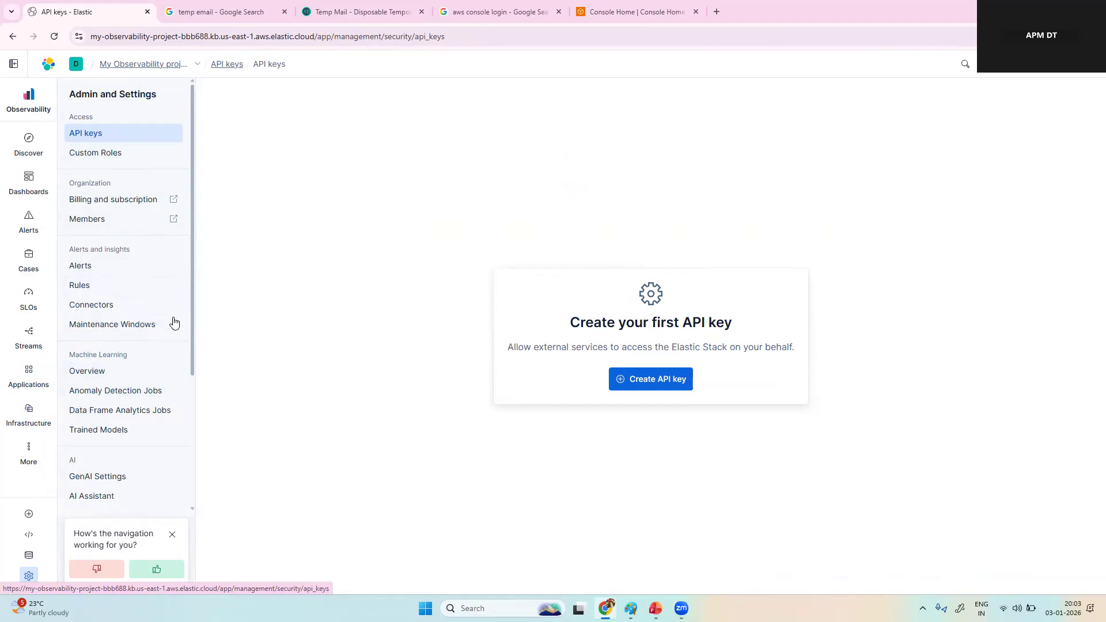
pyautogui.moveTo(191, 285); pyautogui.dragTo(195, 229)
pyautogui.scroll(-3, 179, 450)
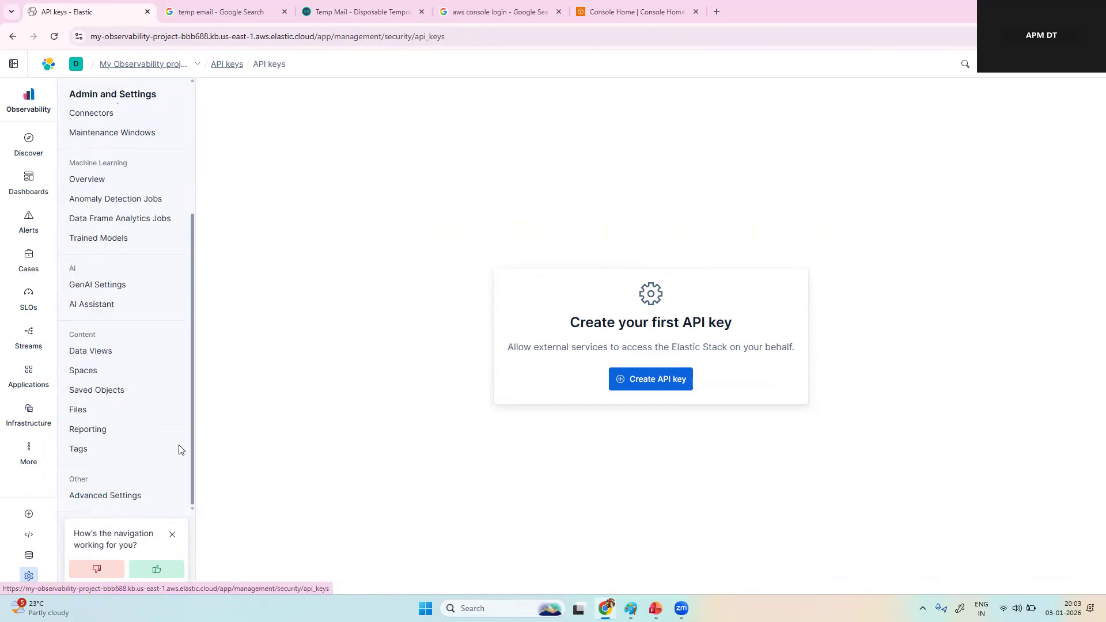
pyautogui.scroll(3, 180, 450)
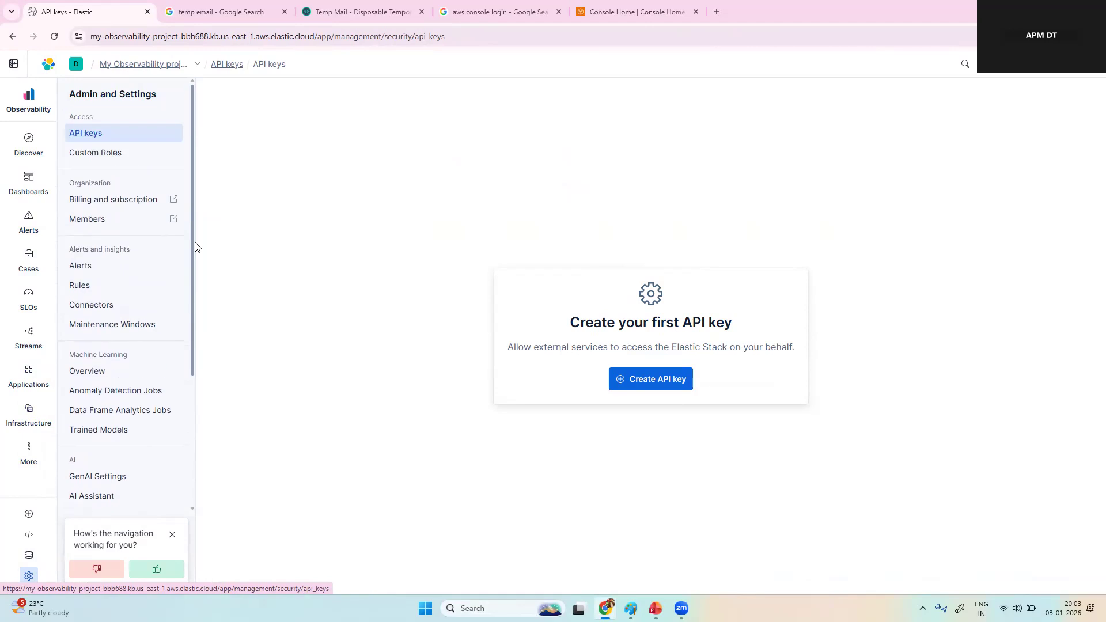
pyautogui.click(172, 535)
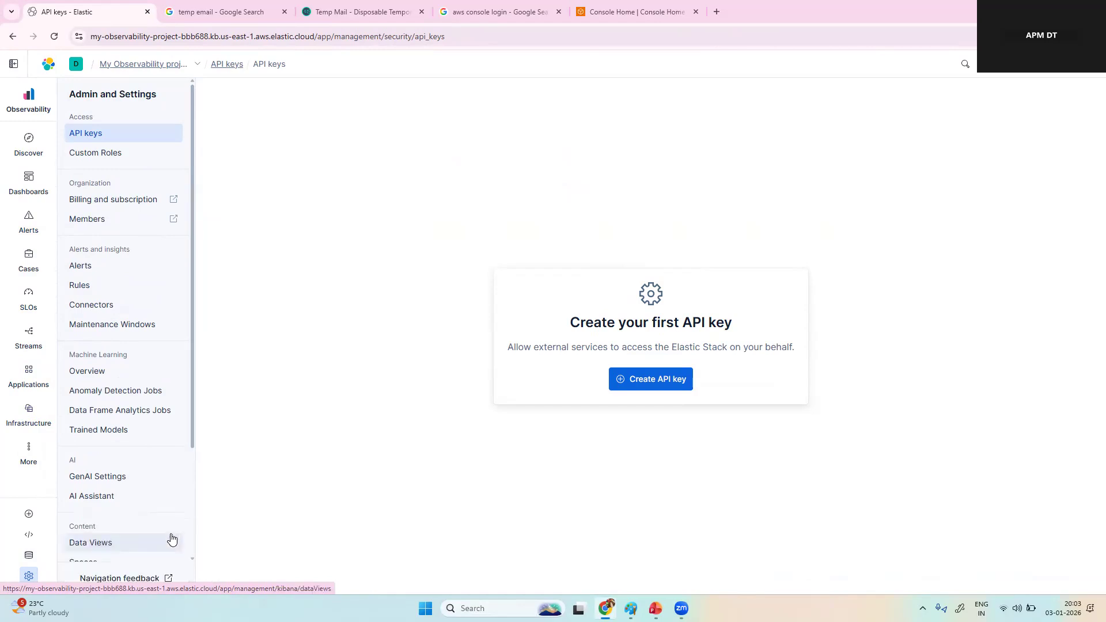
# Step: Revisit the Observability overview, Discover, Dashboards and Infrastructure inventory pages
pyautogui.click(32, 99)
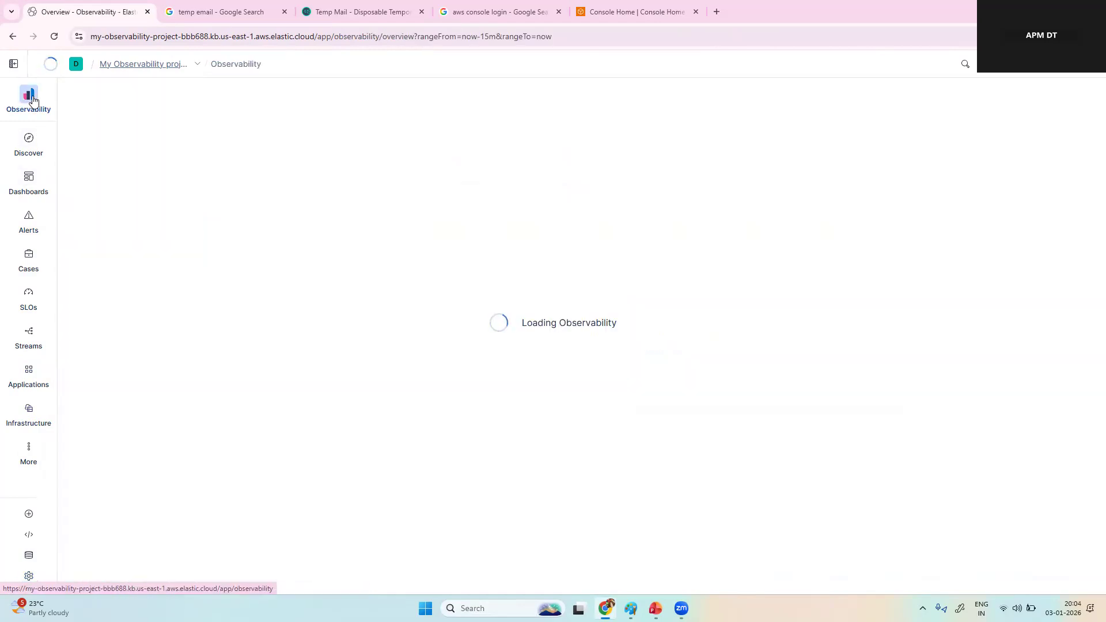
pyautogui.click(30, 144)
pyautogui.click(31, 188)
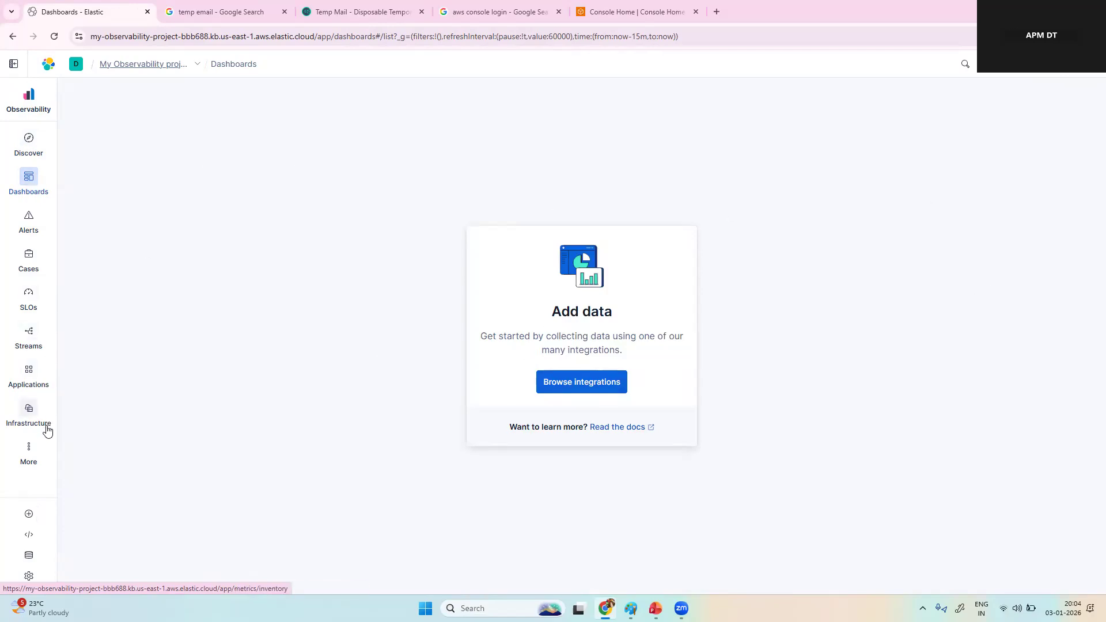
pyautogui.click(26, 413)
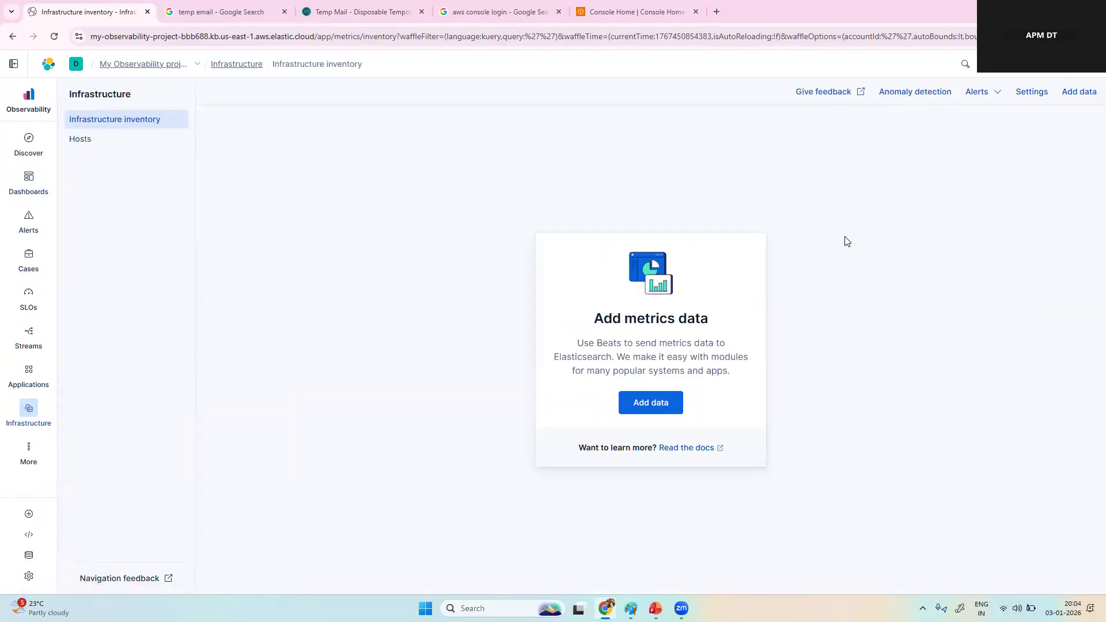
# Step: Open the Add Observability data page from the overview, and again from the Infrastructure inventory
pyautogui.click(12, 99)
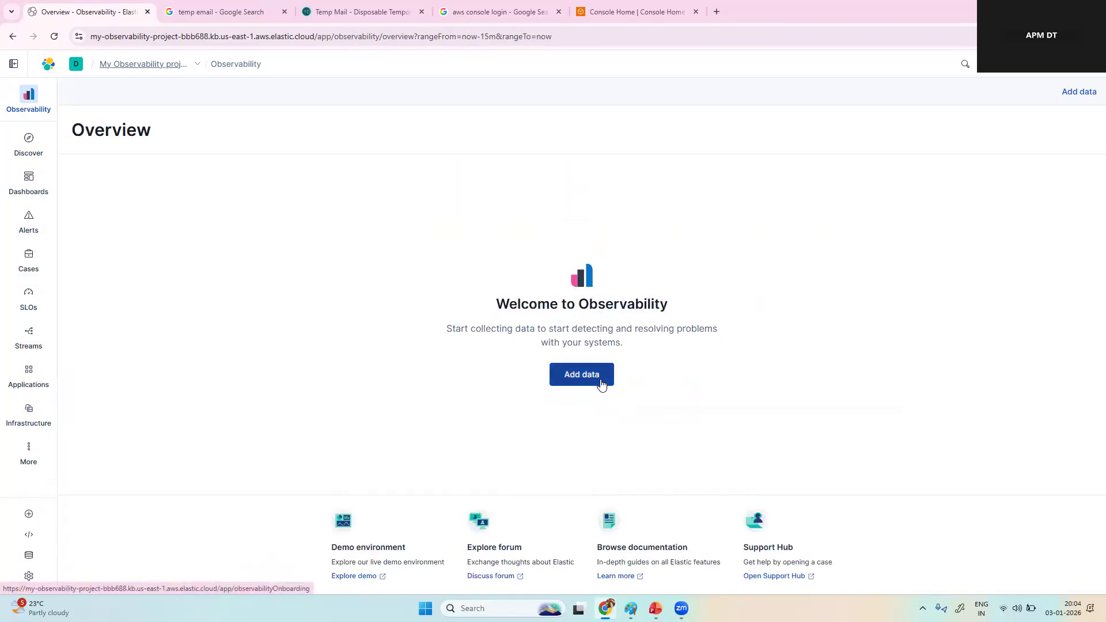
pyautogui.click(601, 383)
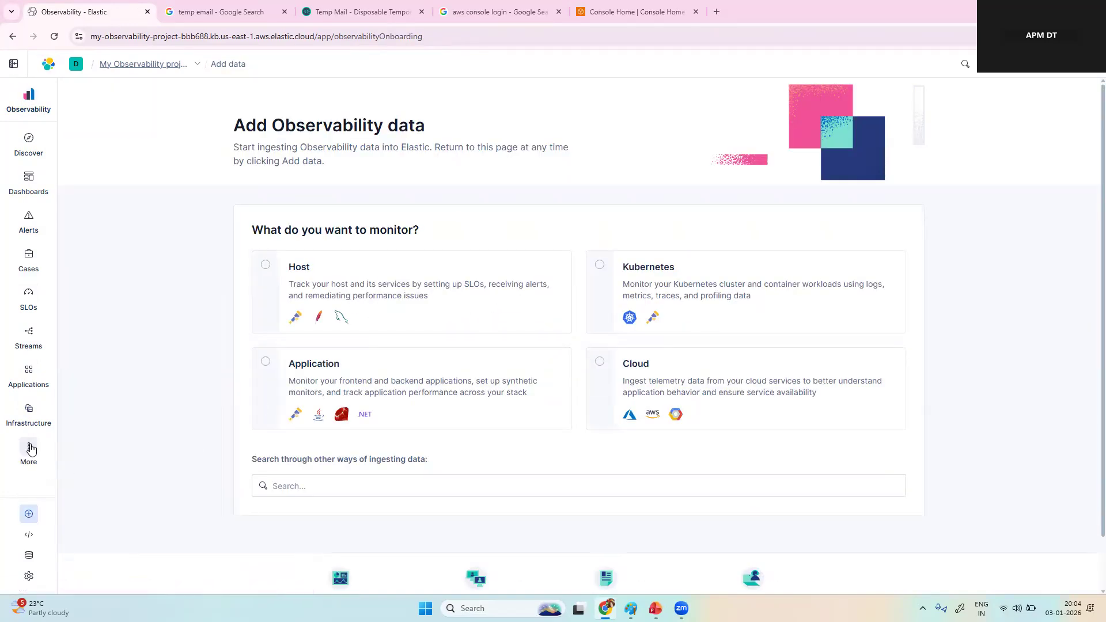
pyautogui.click(40, 416)
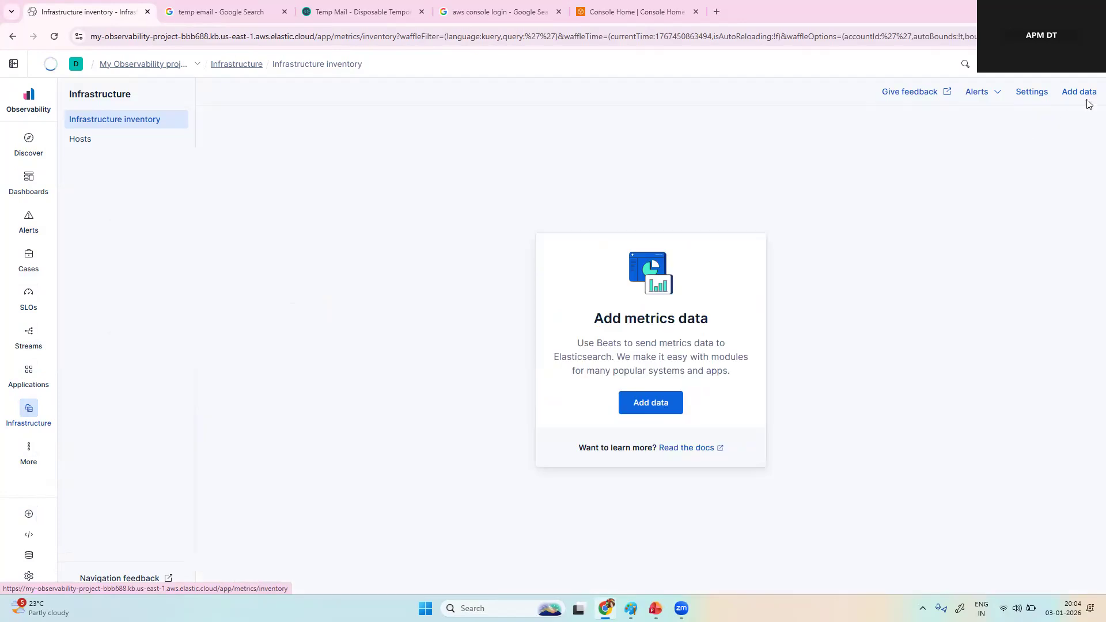
pyautogui.click(1086, 94)
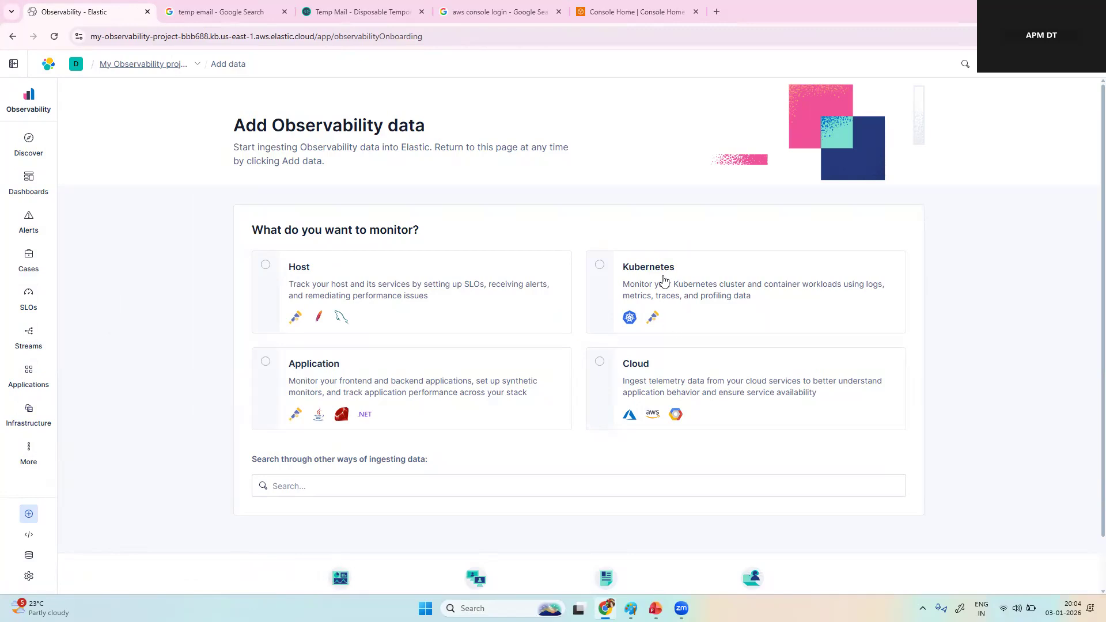
# Step: Choose Host as the monitoring target and view the Elastic Agent: Logs & Metrics installation instructions
pyautogui.click(266, 266)
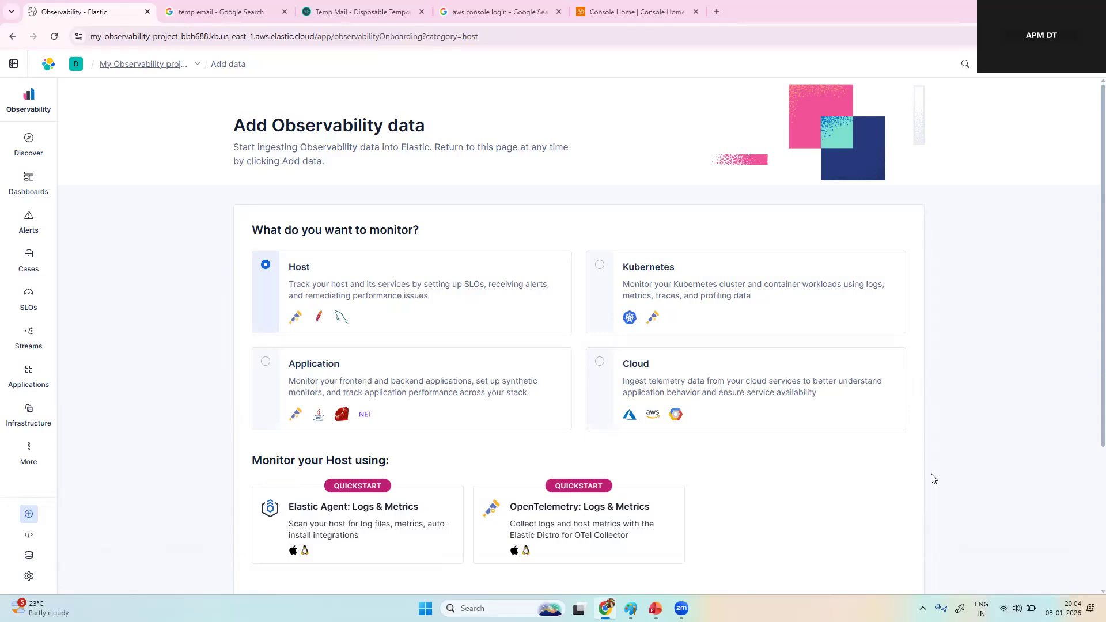
pyautogui.scroll(-3, 933, 479)
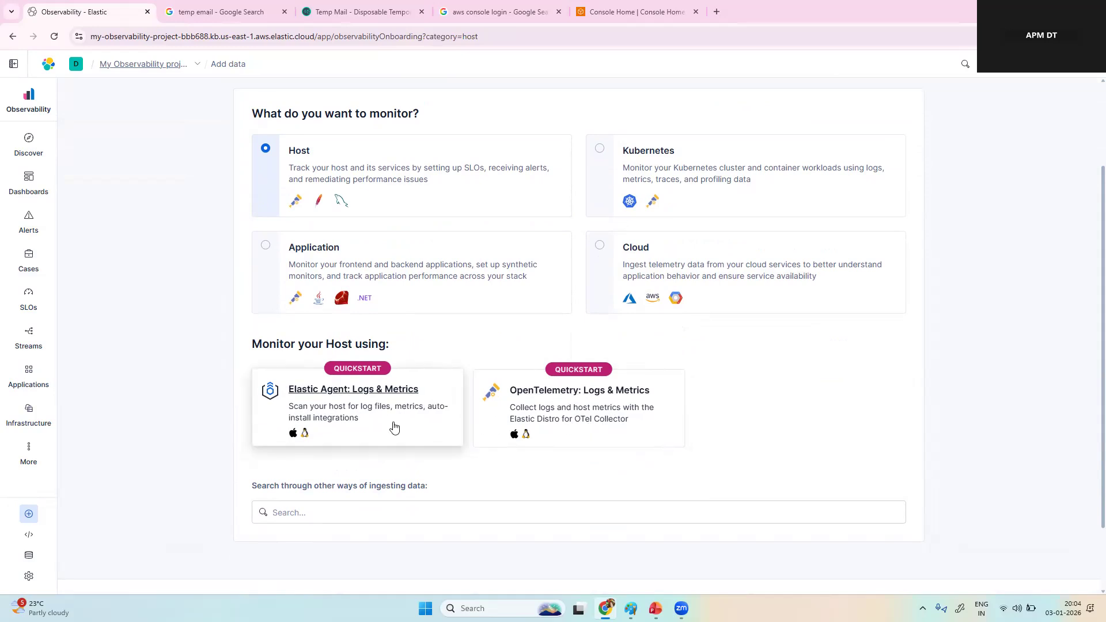
pyautogui.click(394, 427)
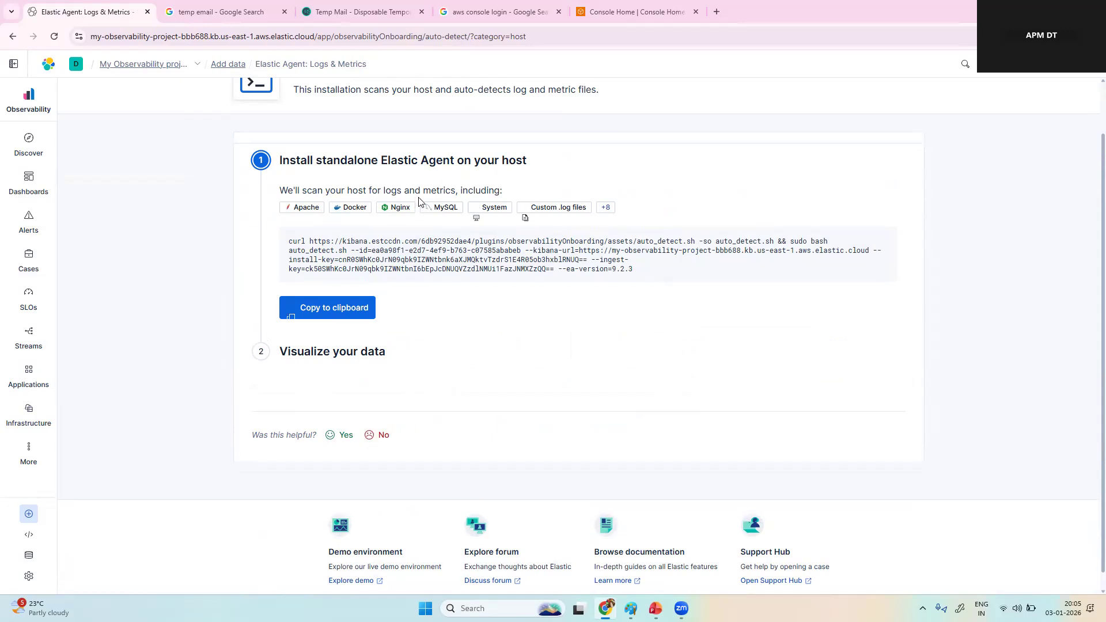
pyautogui.scroll(2, 419, 201)
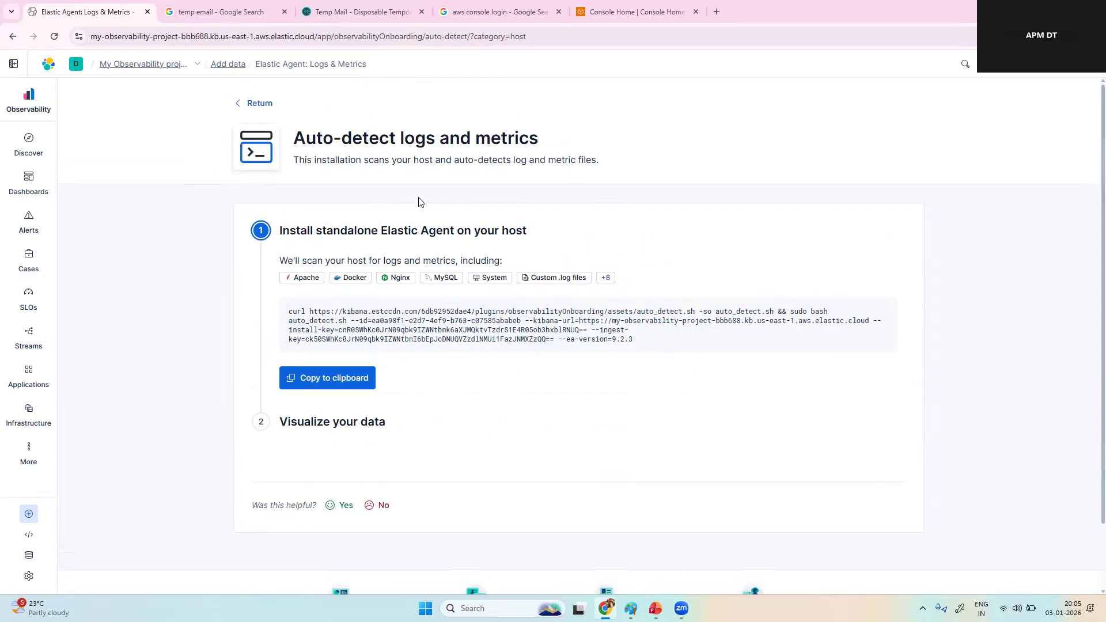
# Step: Return to the host monitoring options and look at the OpenTelemetry: Logs & Metrics quickstart
pyautogui.click(235, 106)
pyautogui.scroll(-2, 379, 425)
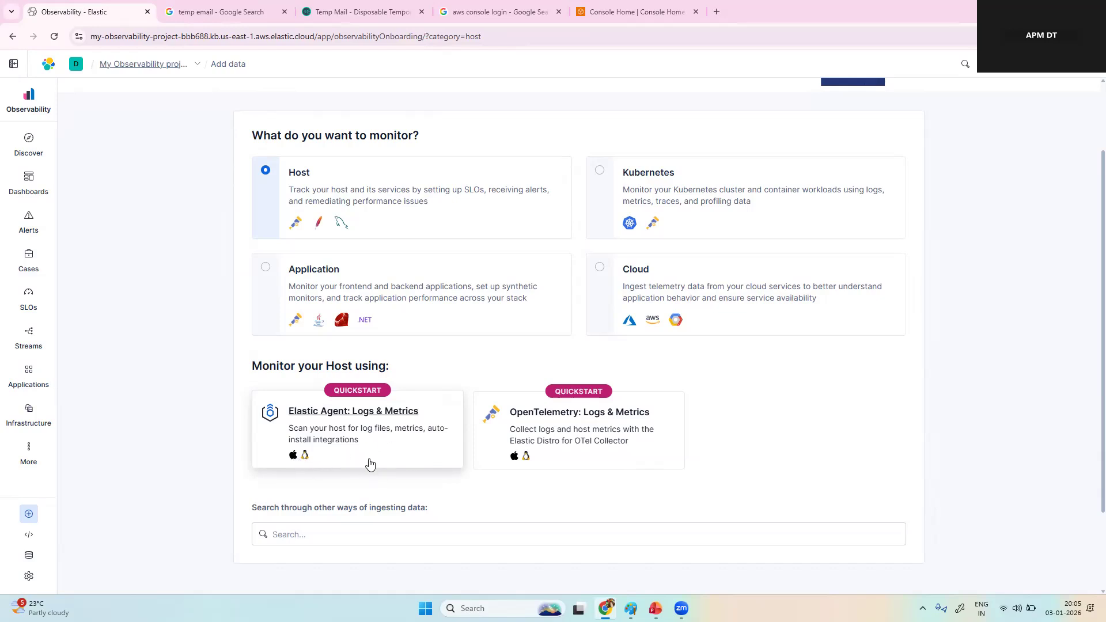
pyautogui.click(517, 459)
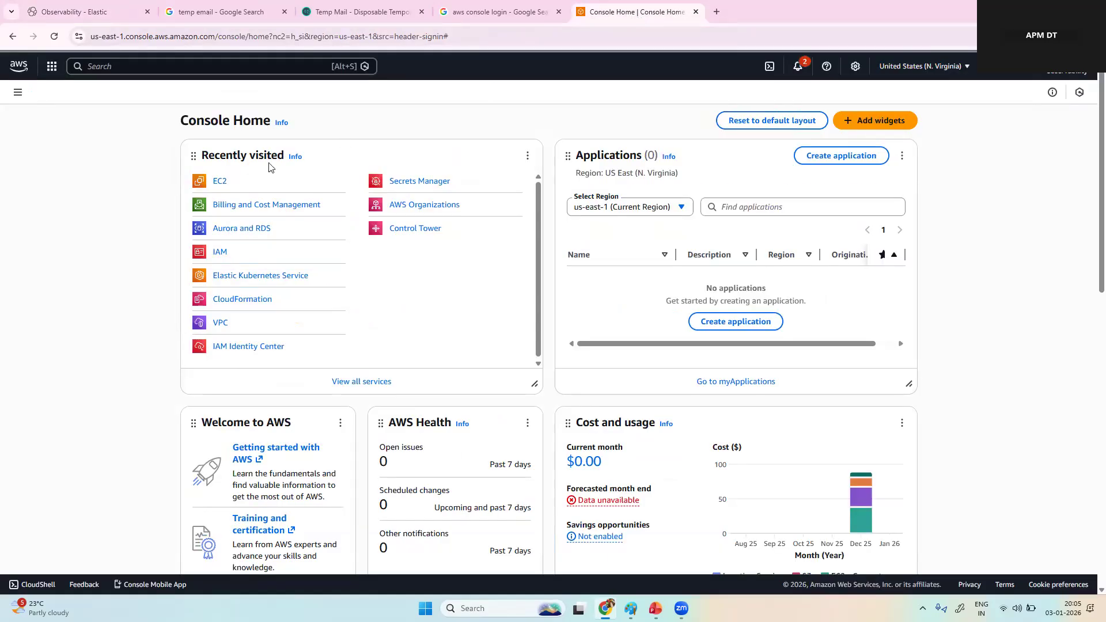
# Step: In the AWS console, start a new EC2 instance launch from the running instances list and name the instance petclinic
pyautogui.click(224, 185)
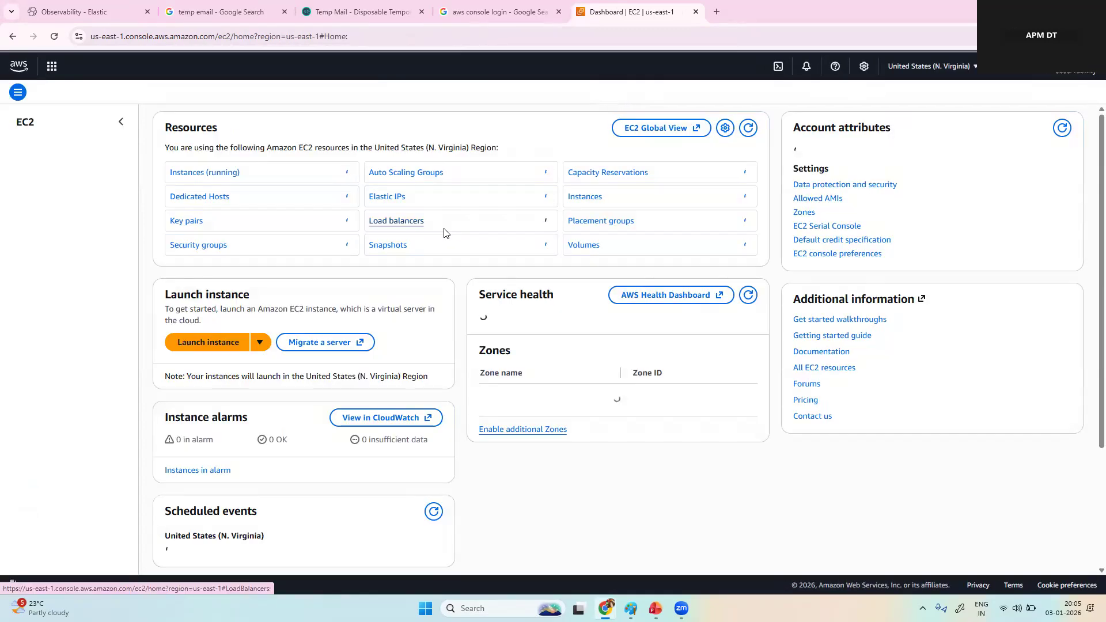
pyautogui.click(230, 174)
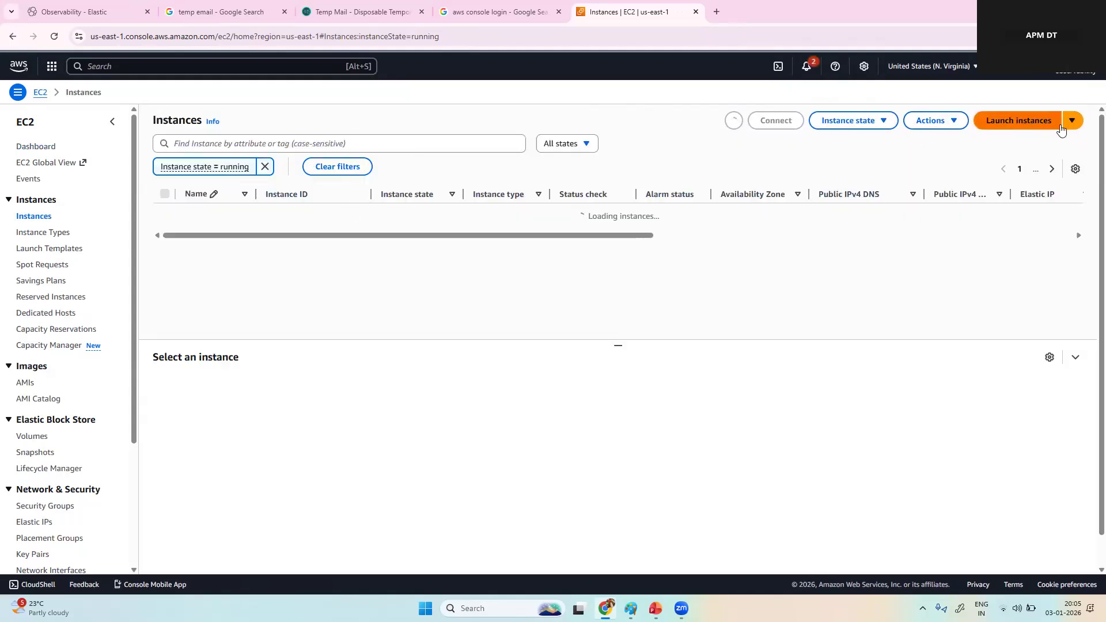
pyautogui.click(1028, 129)
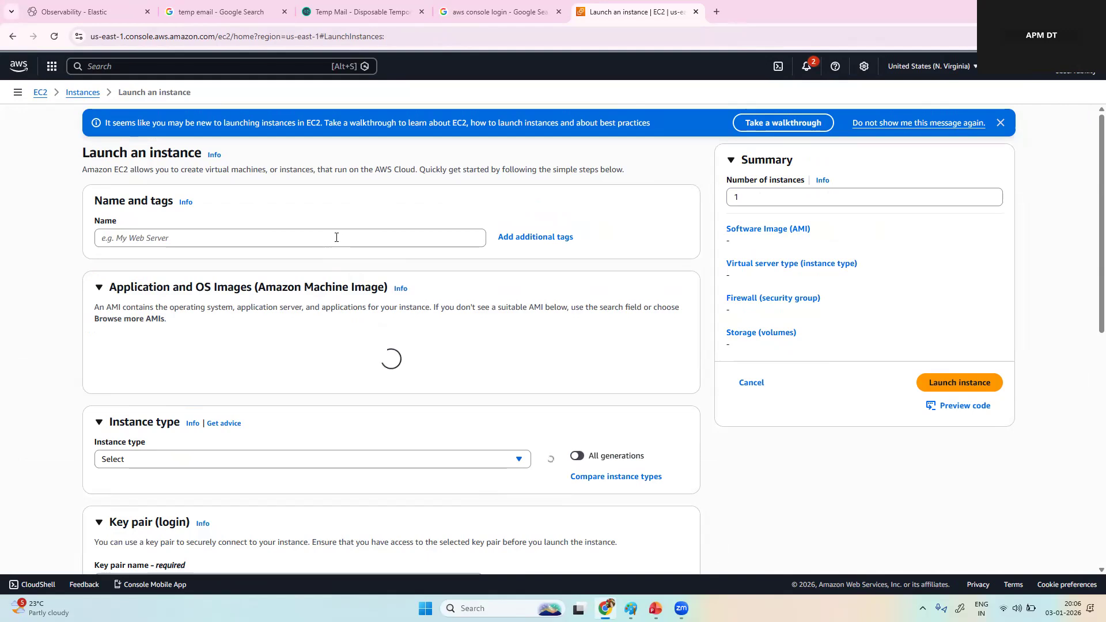
pyautogui.click(336, 237)
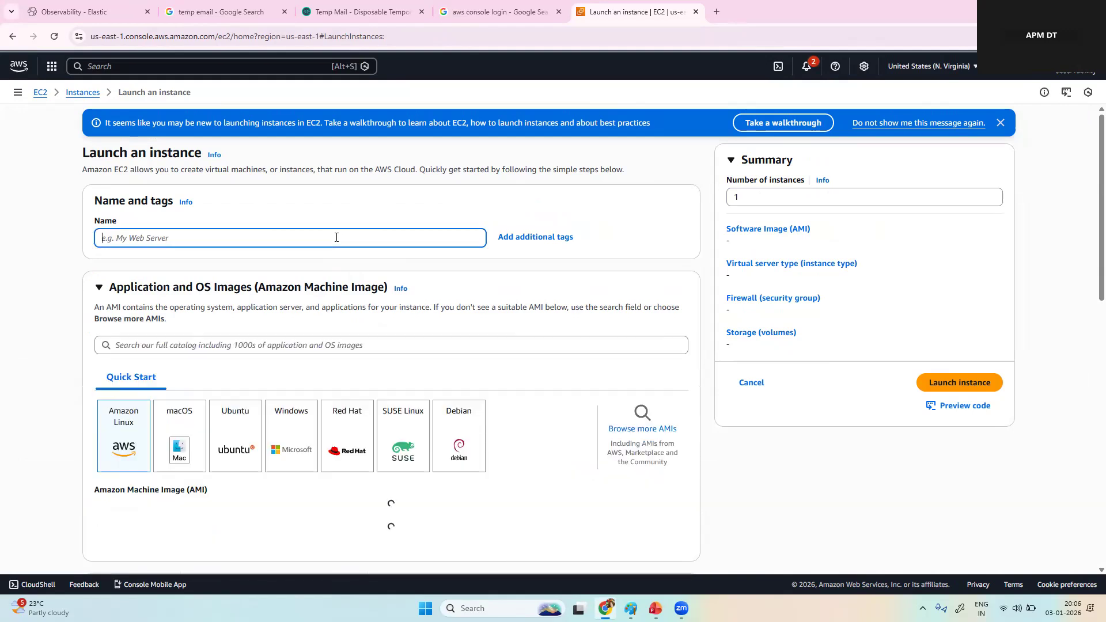
pyautogui.write('petcli')
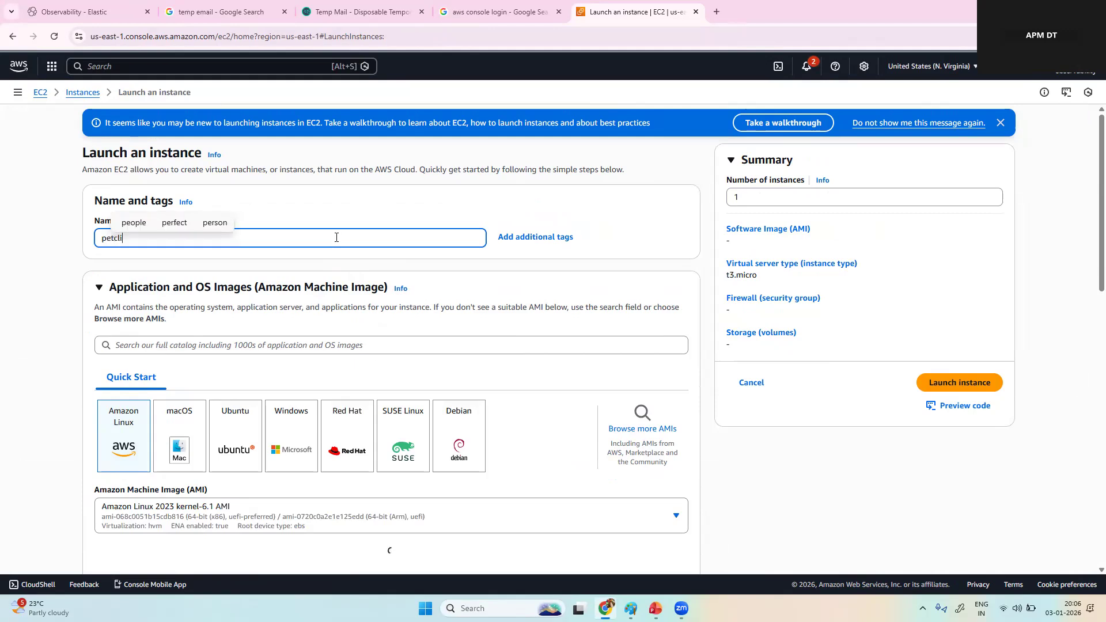
pyautogui.write('ni')
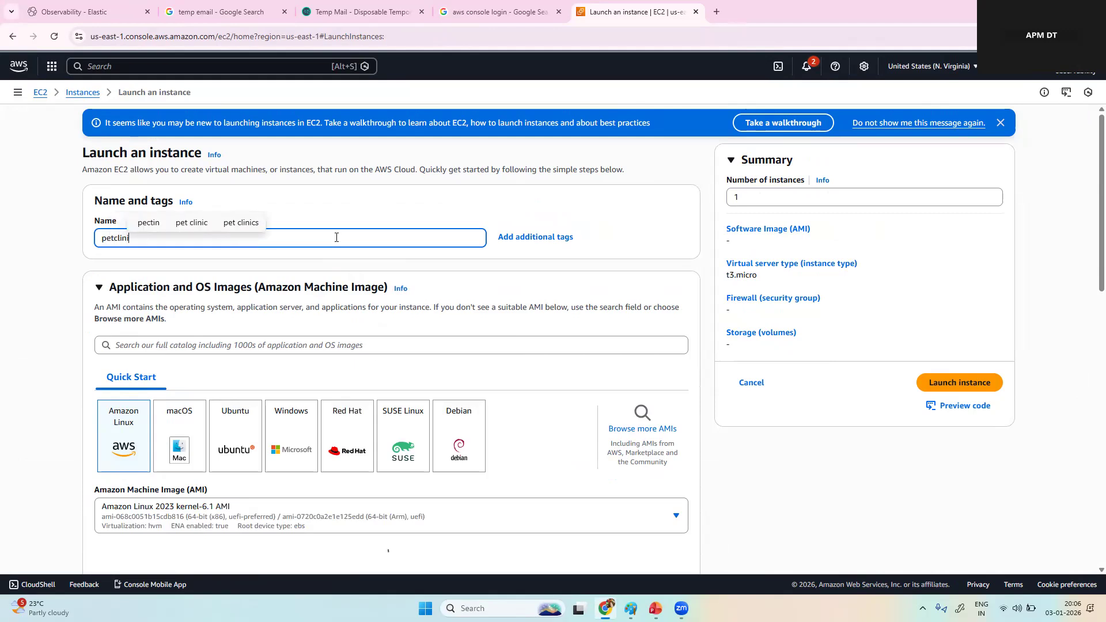
pyautogui.write('cc')
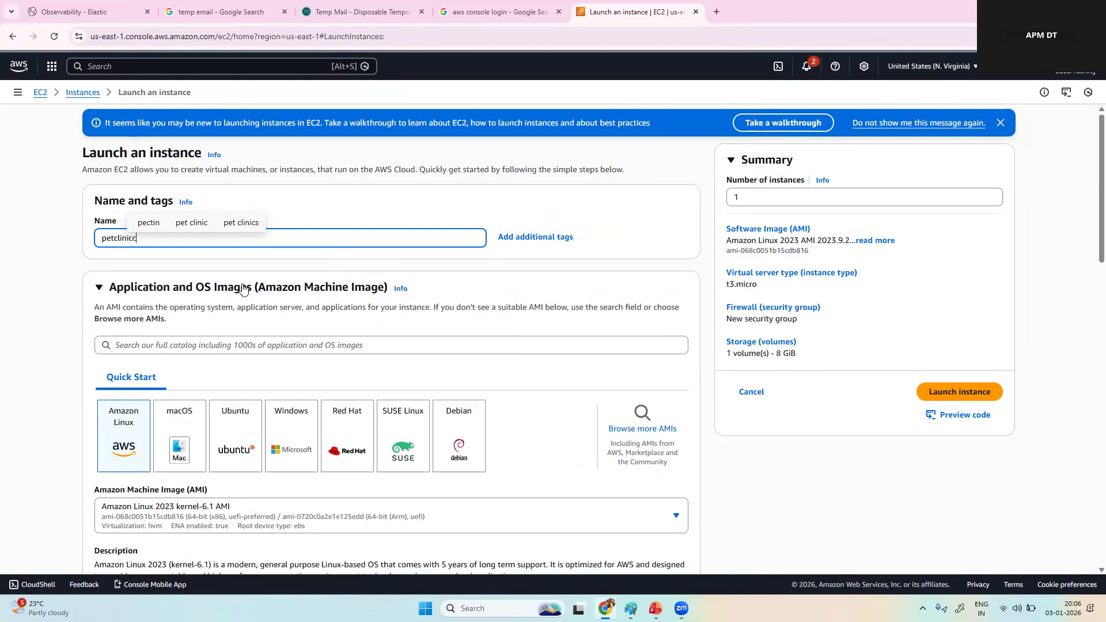
pyautogui.press('BackSpace')
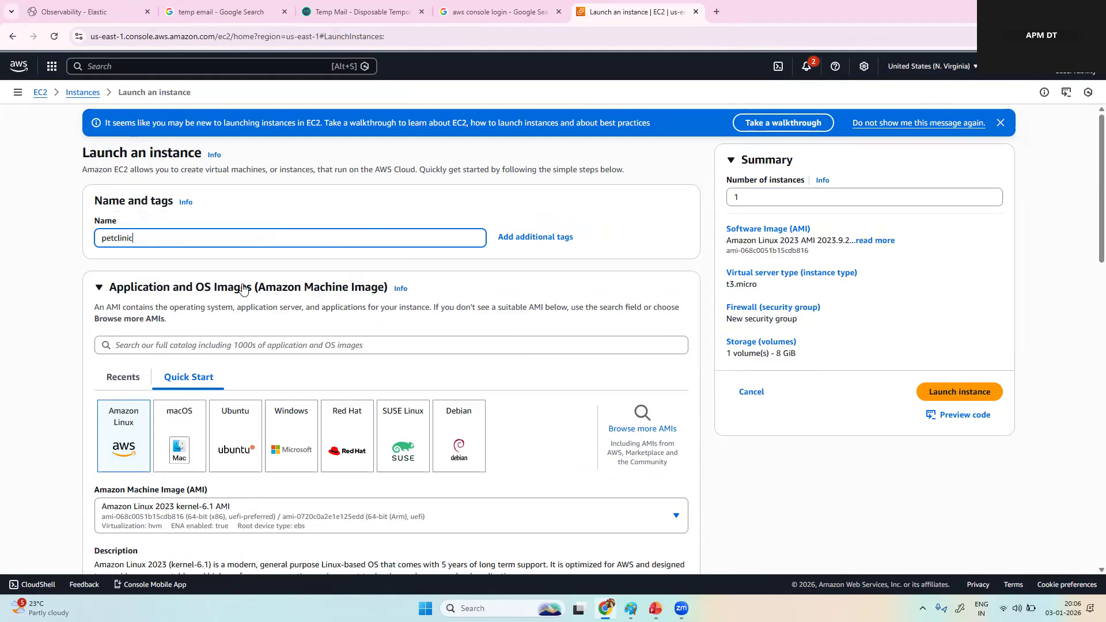
# Step: Set the petclinic instance type to t2.medium, keeping the default Amazon Linux 2023 image
pyautogui.scroll(-5, 180, 420)
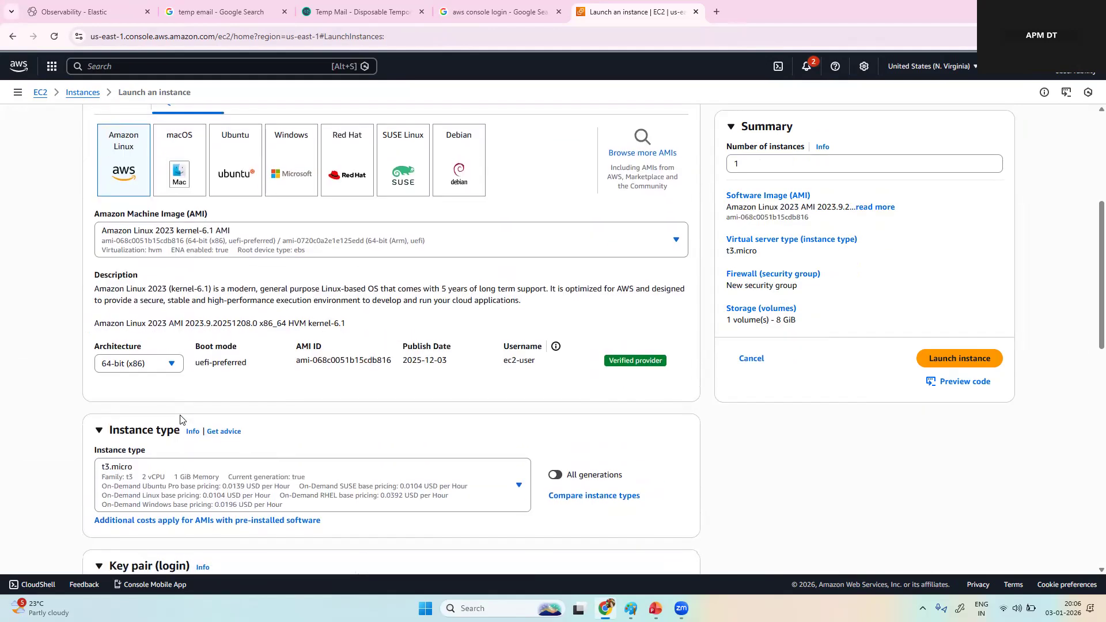
pyautogui.scroll(-1, 181, 420)
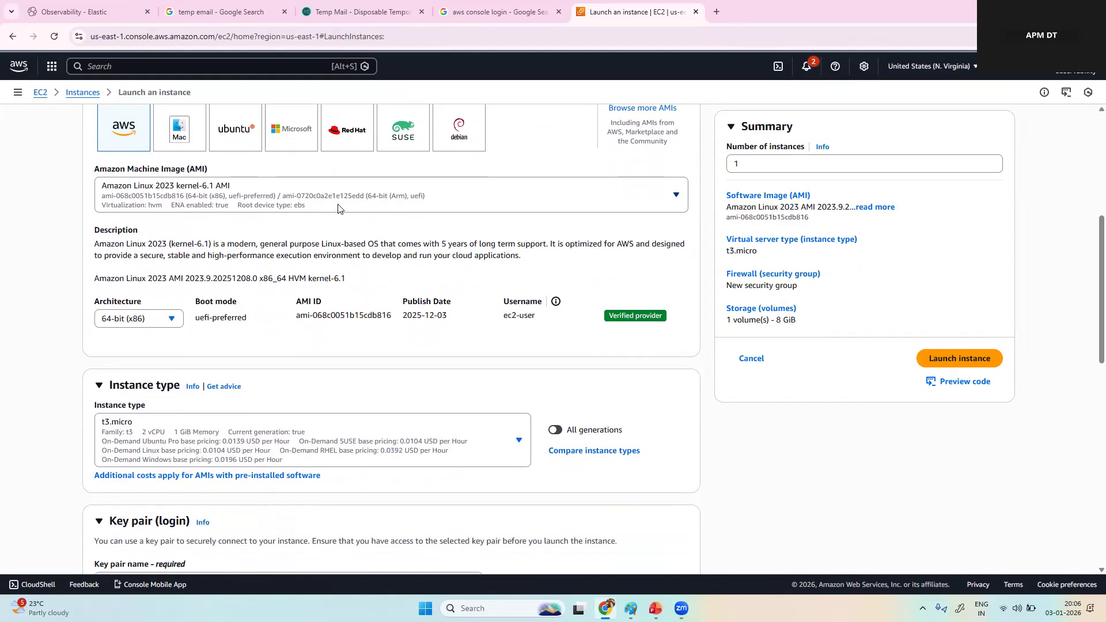
pyautogui.scroll(-4, 242, 404)
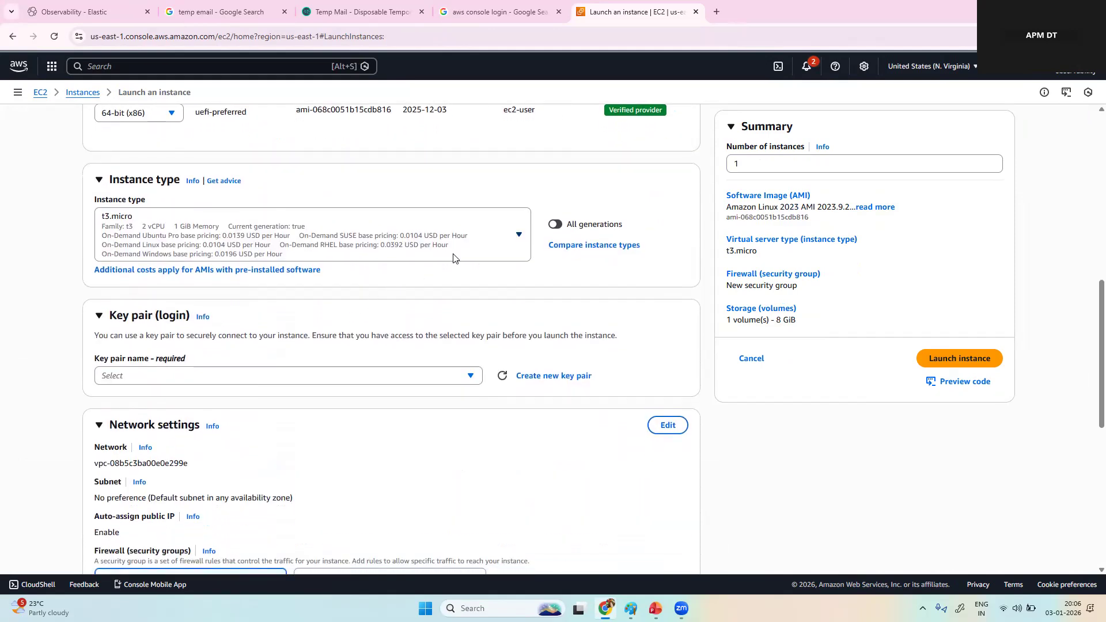
pyautogui.click(453, 258)
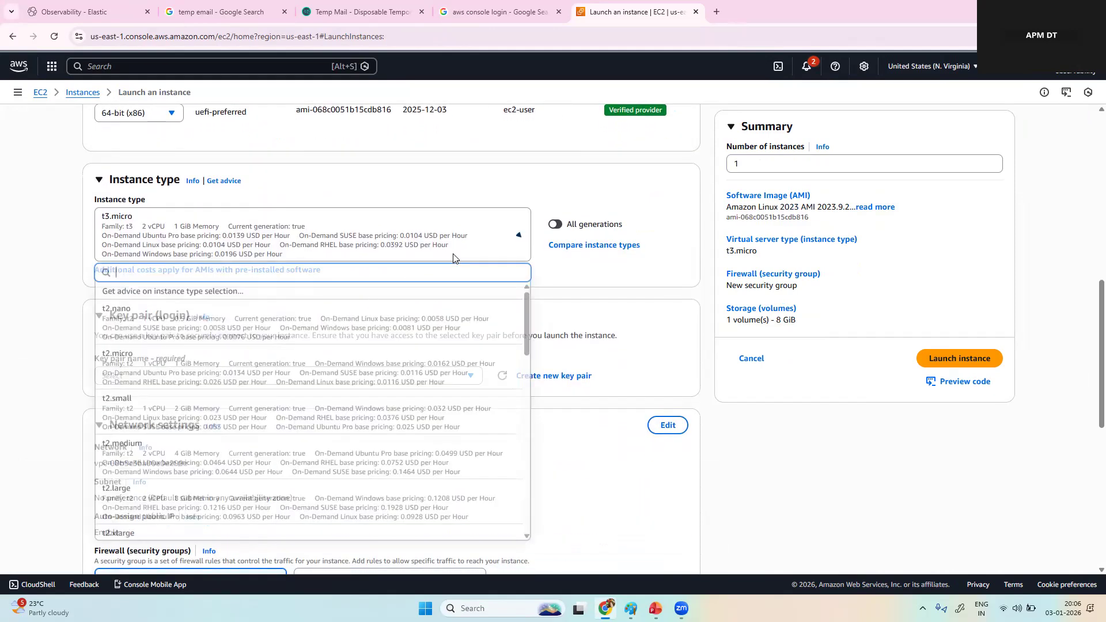
pyautogui.click(263, 465)
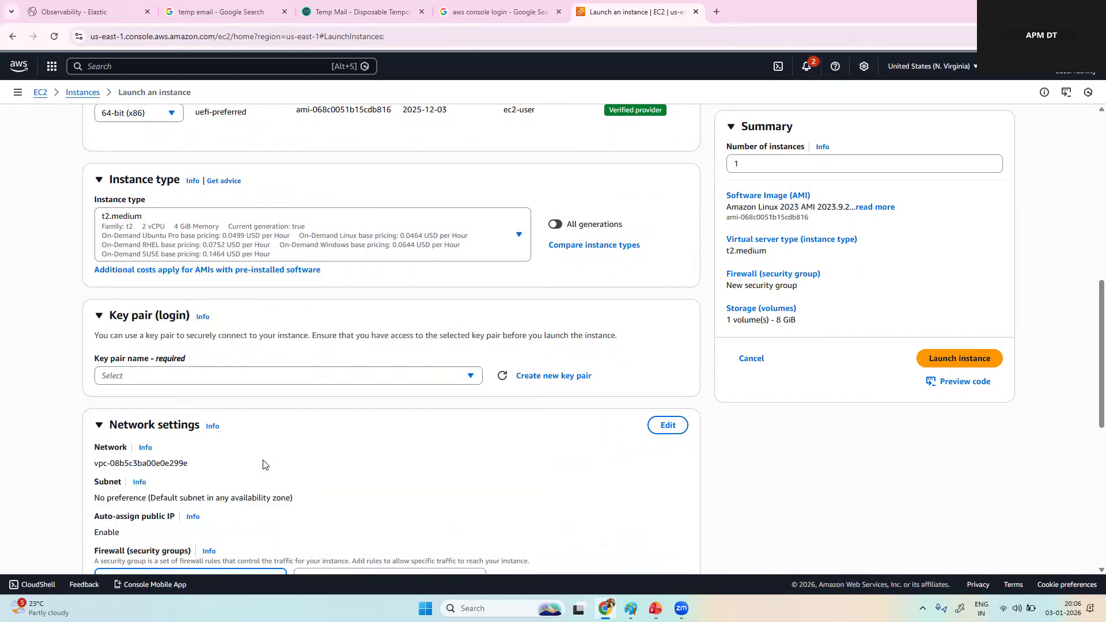
# Step: Create a new ED25519 key pair named elkdeepdive in .pem format for the instance login
pyautogui.click(471, 375)
pyautogui.click(553, 376)
pyautogui.click(588, 310)
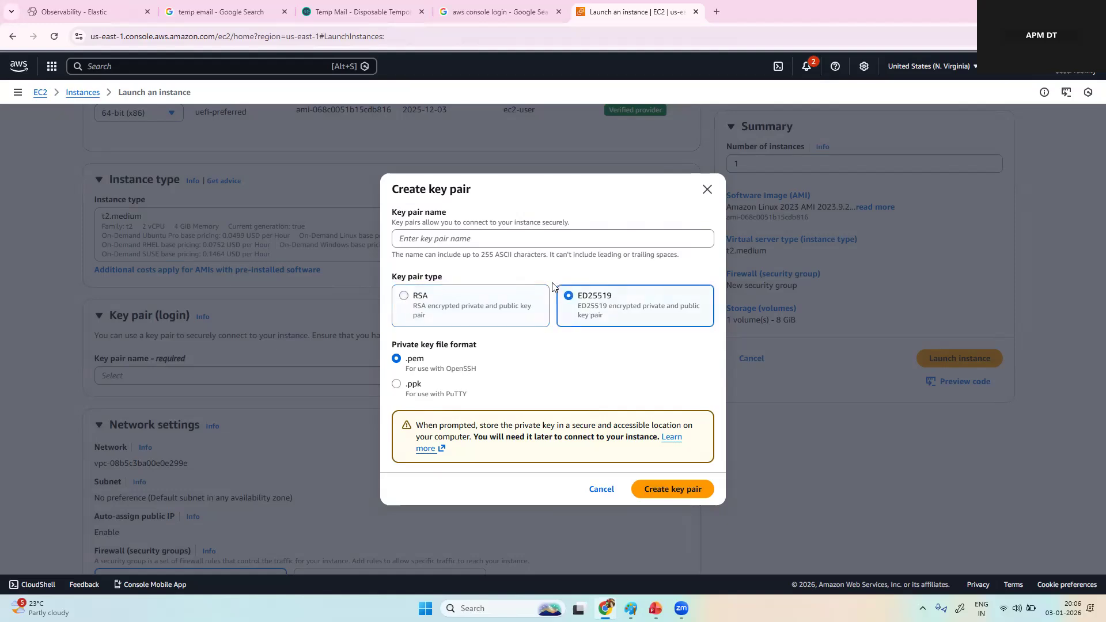
pyautogui.click(510, 240)
pyautogui.write('obser')
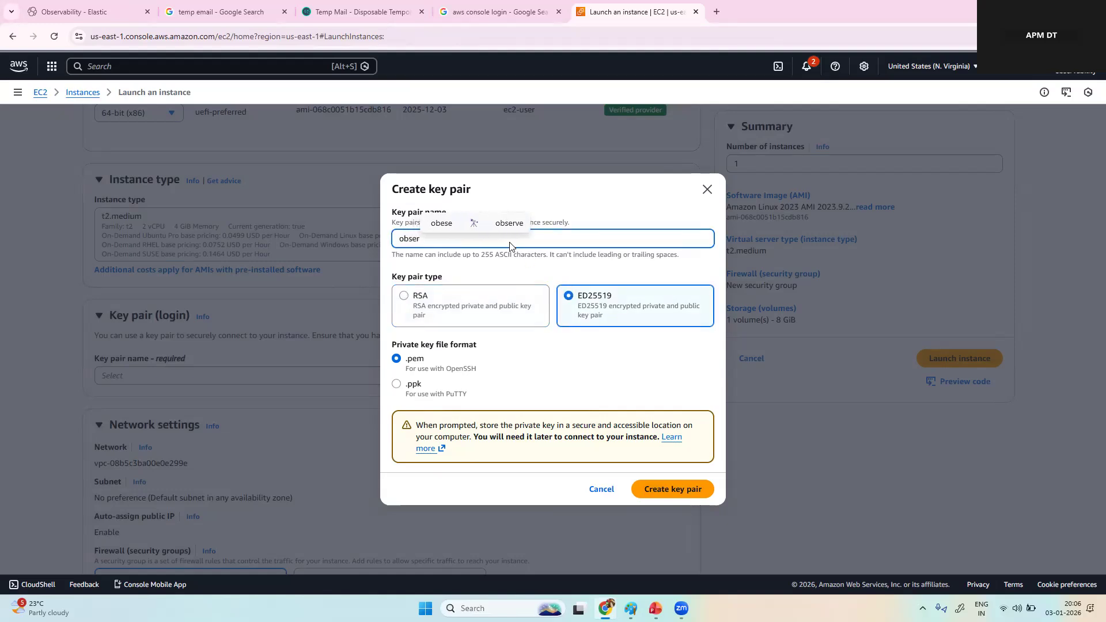
pyautogui.press('BackSpace')
pyautogui.press('BackSpace')
pyautogui.write('e')
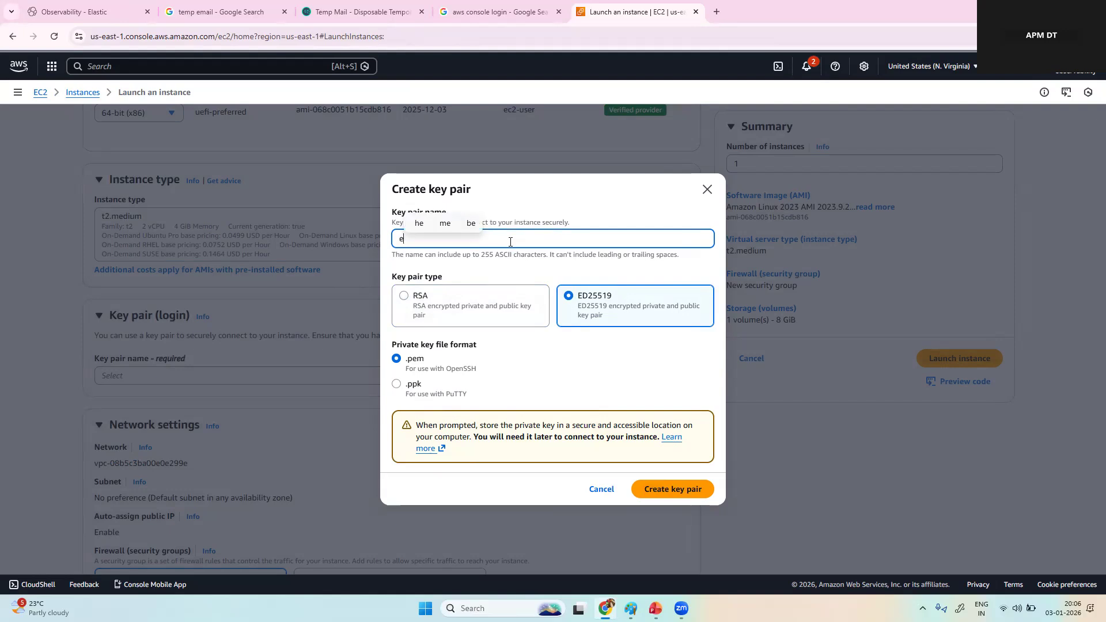
pyautogui.write('lkdeep')
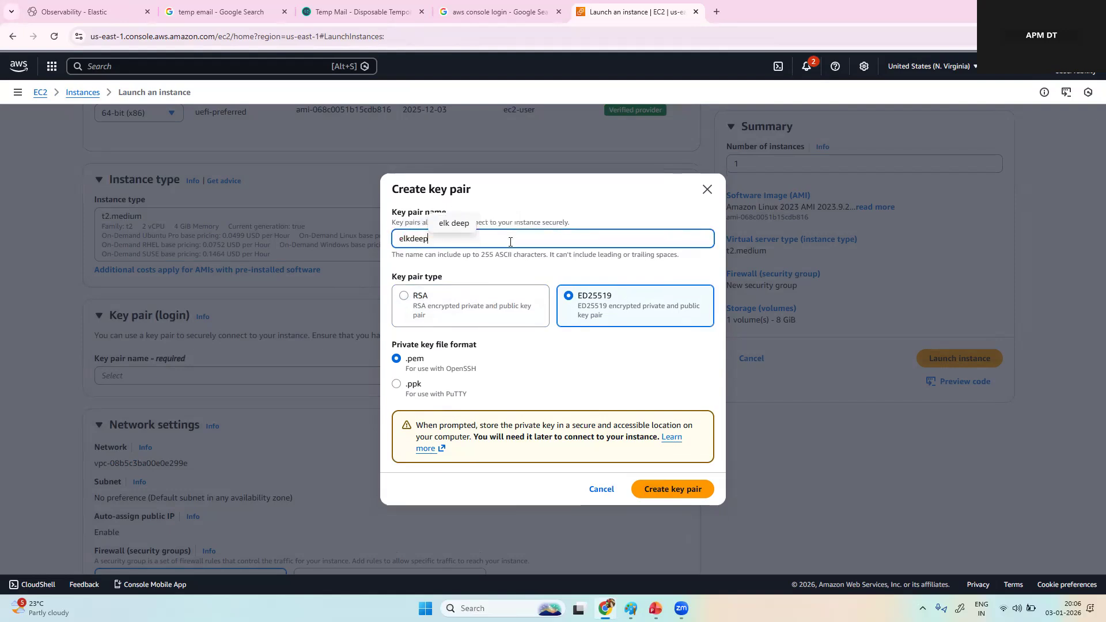
pyautogui.write('dive')
pyautogui.click(671, 494)
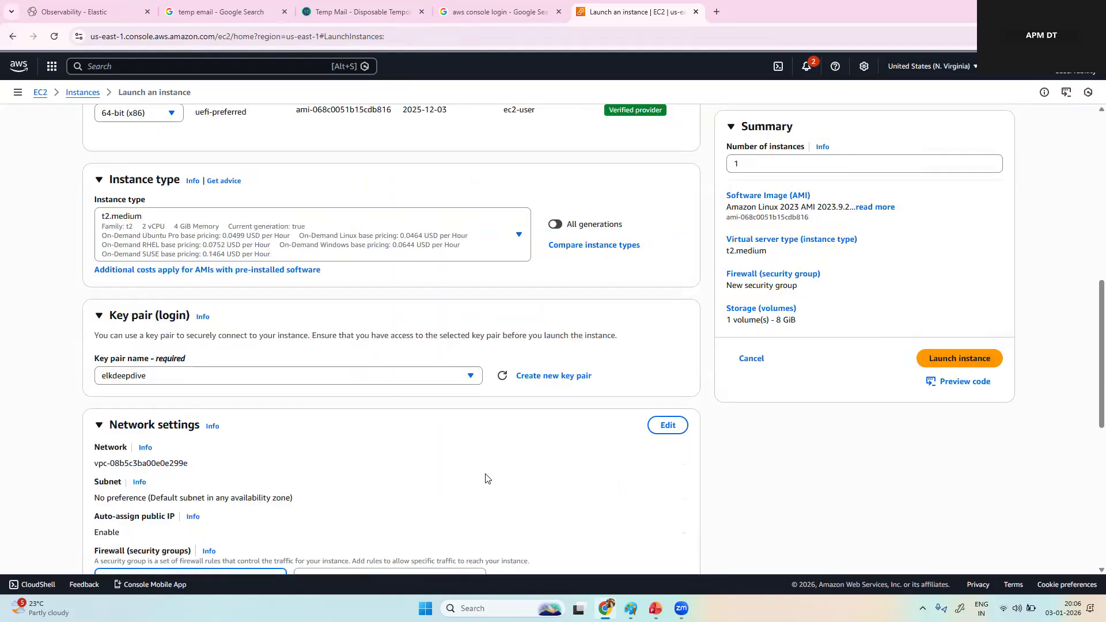
# Step: In the network settings, use an existing security group and choose the default one
pyautogui.scroll(-4, 486, 478)
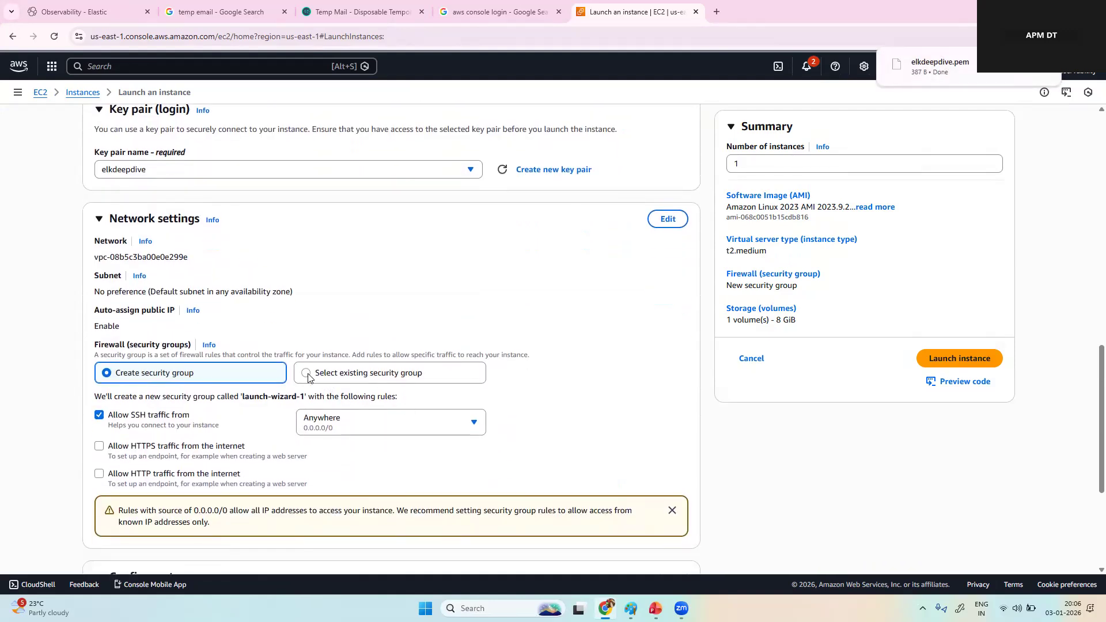
pyautogui.click(307, 375)
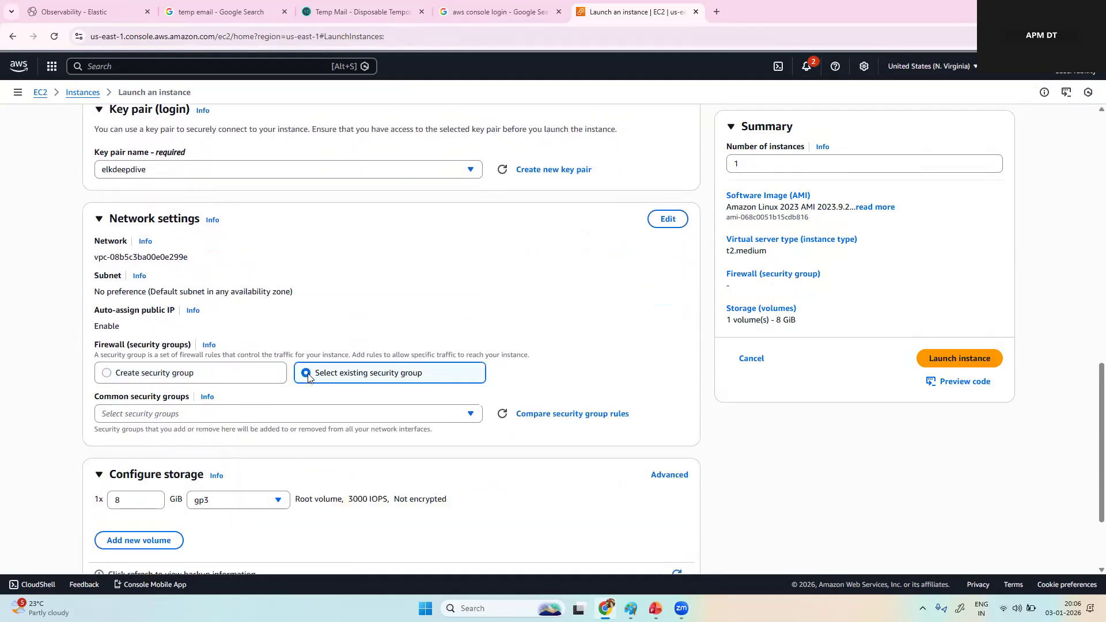
pyautogui.click(284, 415)
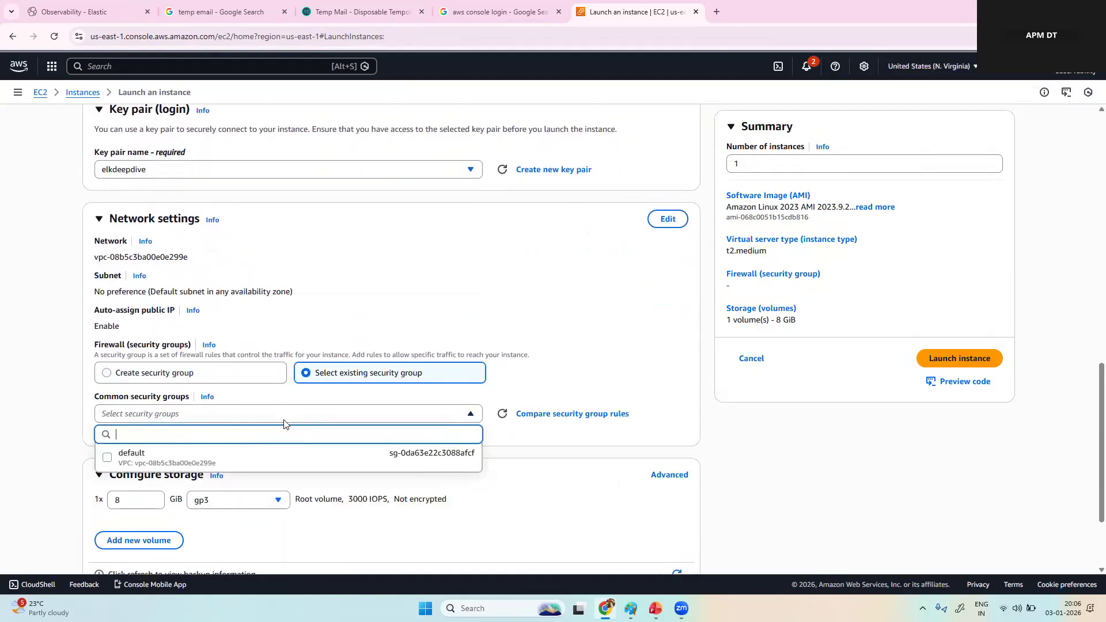
pyautogui.click(223, 454)
# Step: Set the gp3 root volume size to 40 GiB
pyautogui.scroll(-2, 290, 504)
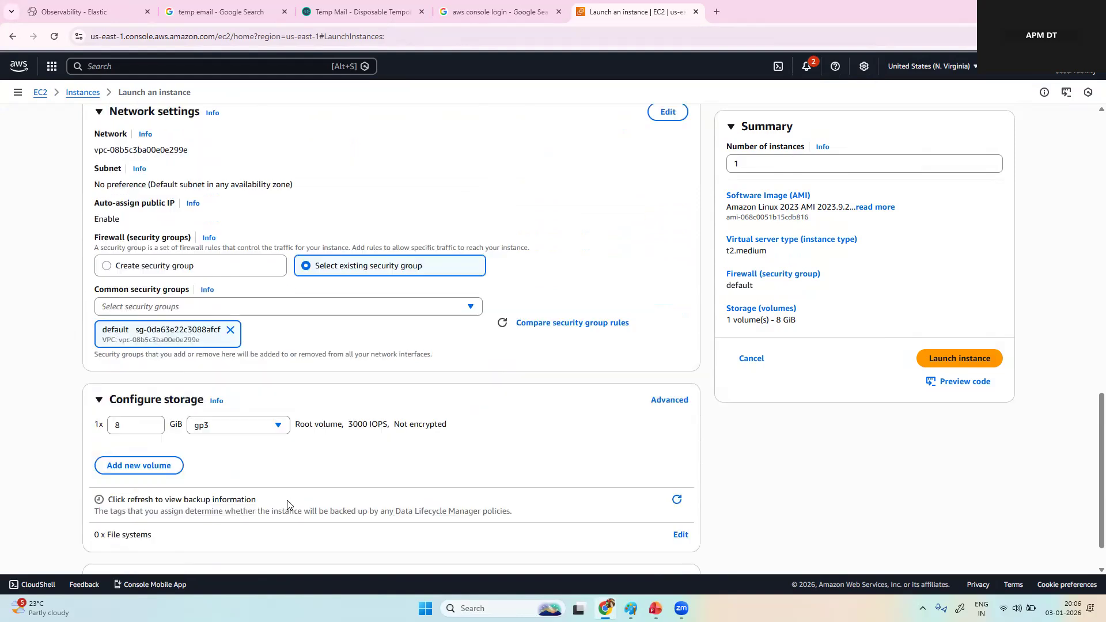
pyautogui.click(137, 420)
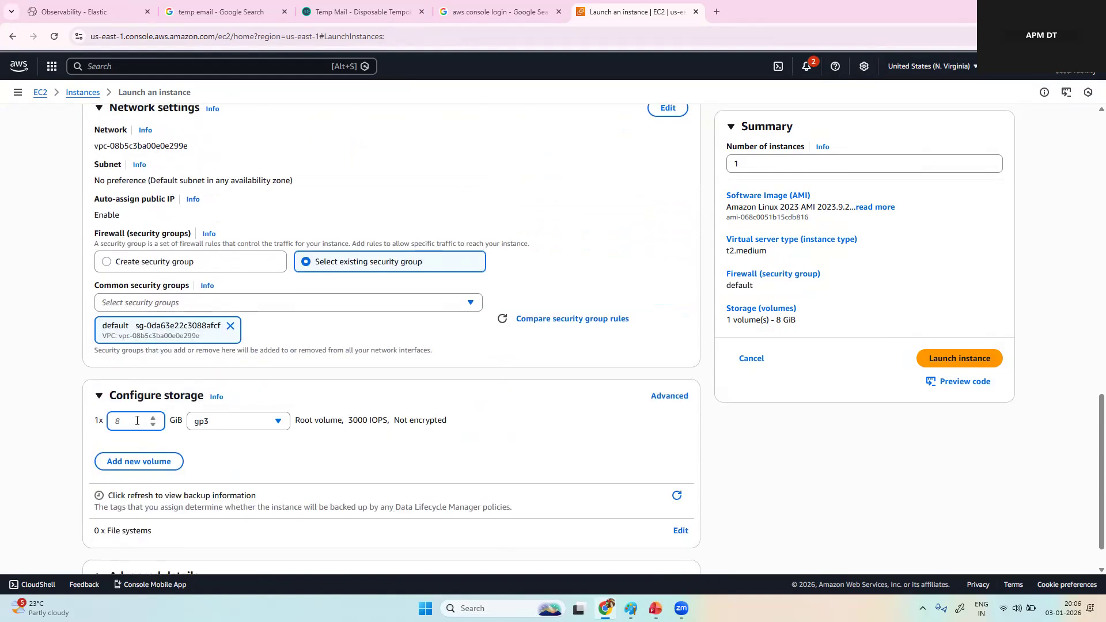
pyautogui.write('40')
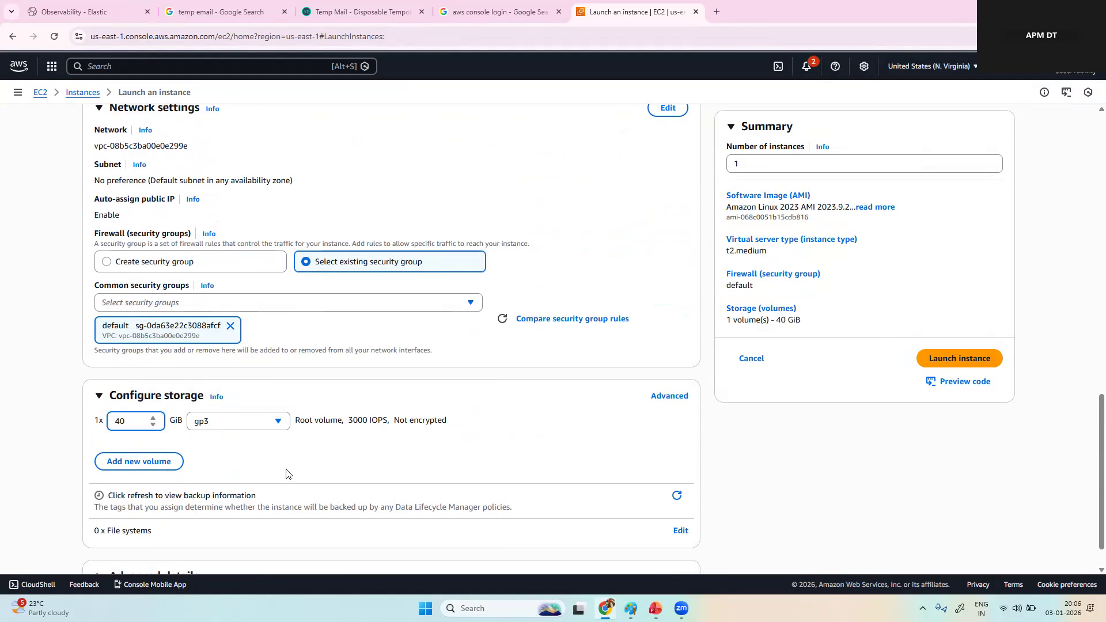
pyautogui.scroll(-1, 287, 474)
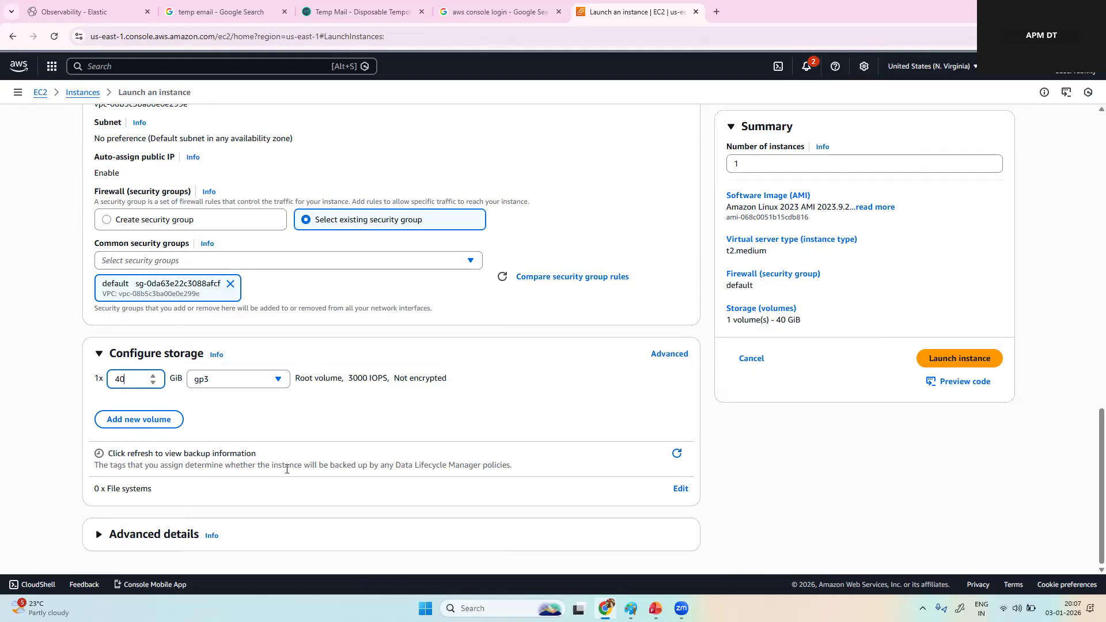
# Step: Launch the instance, open its details page, and copy its public IPv4 address
pyautogui.click(952, 361)
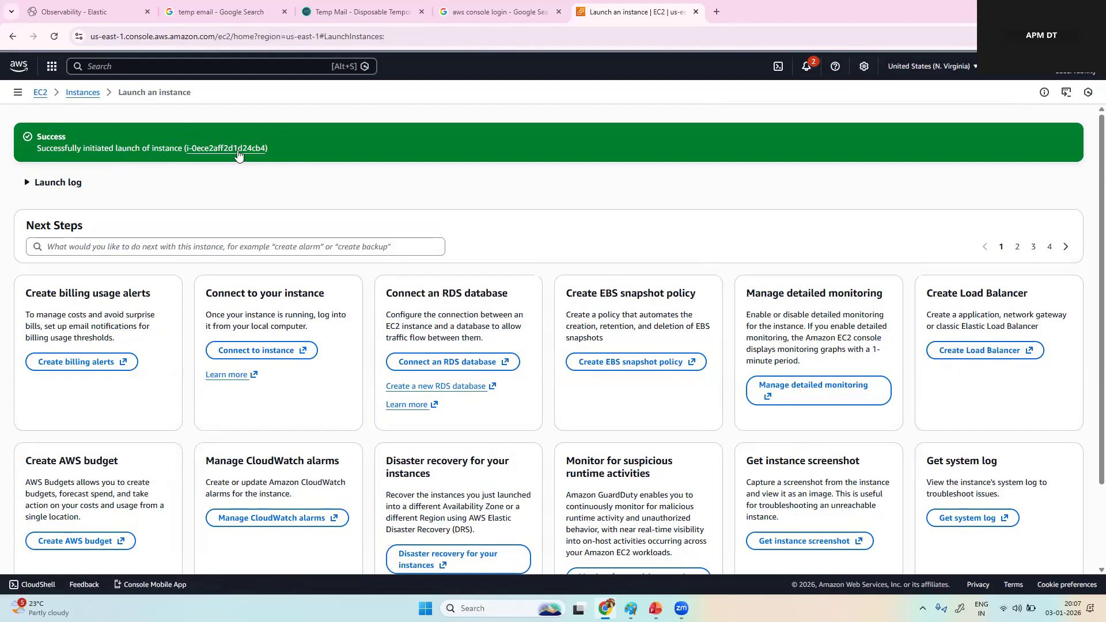
pyautogui.click(238, 151)
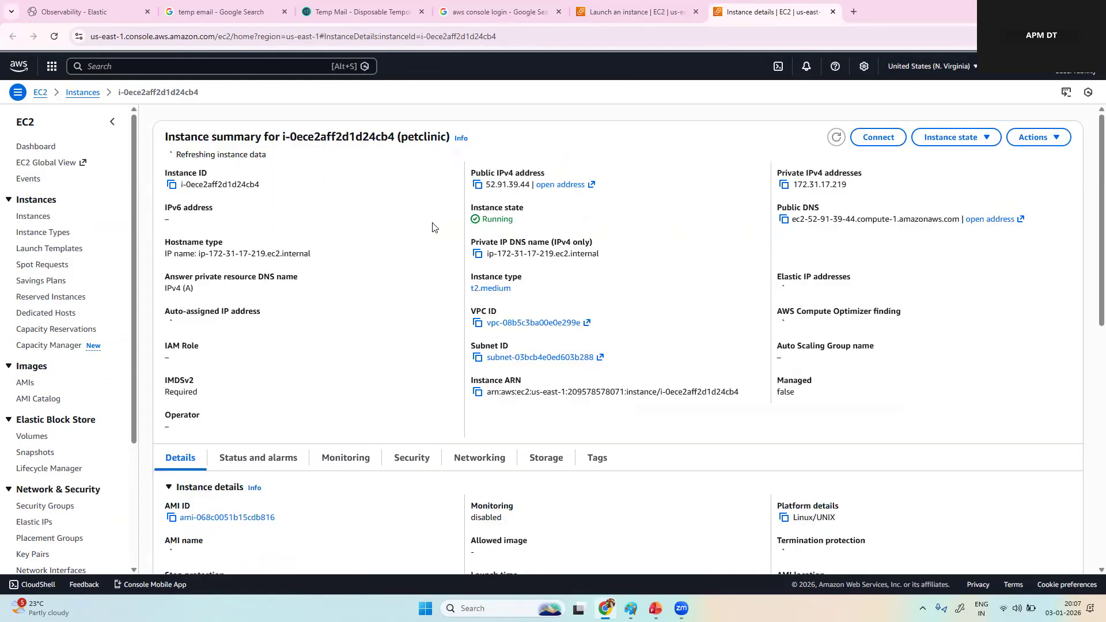
pyautogui.click(477, 185)
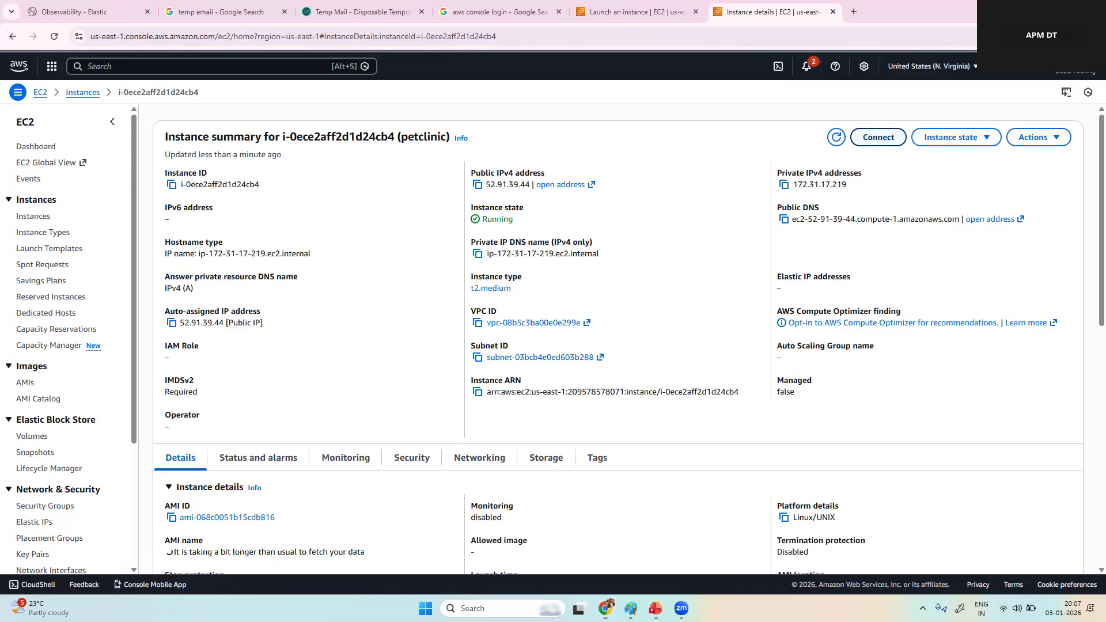
pyautogui.click(502, 608)
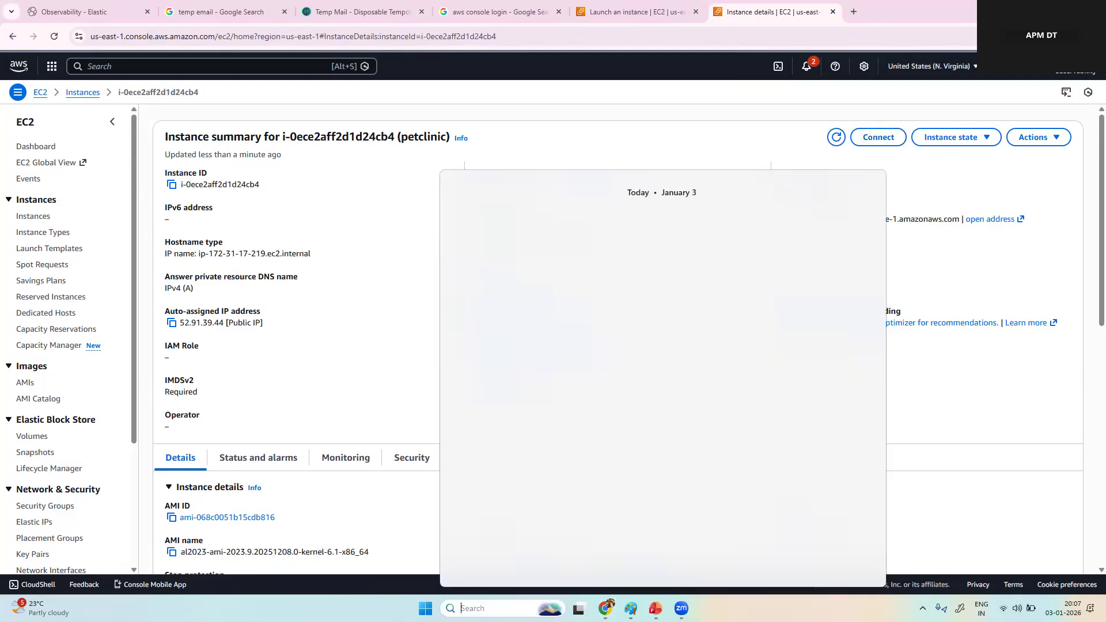
pyautogui.write('mobaxterm')
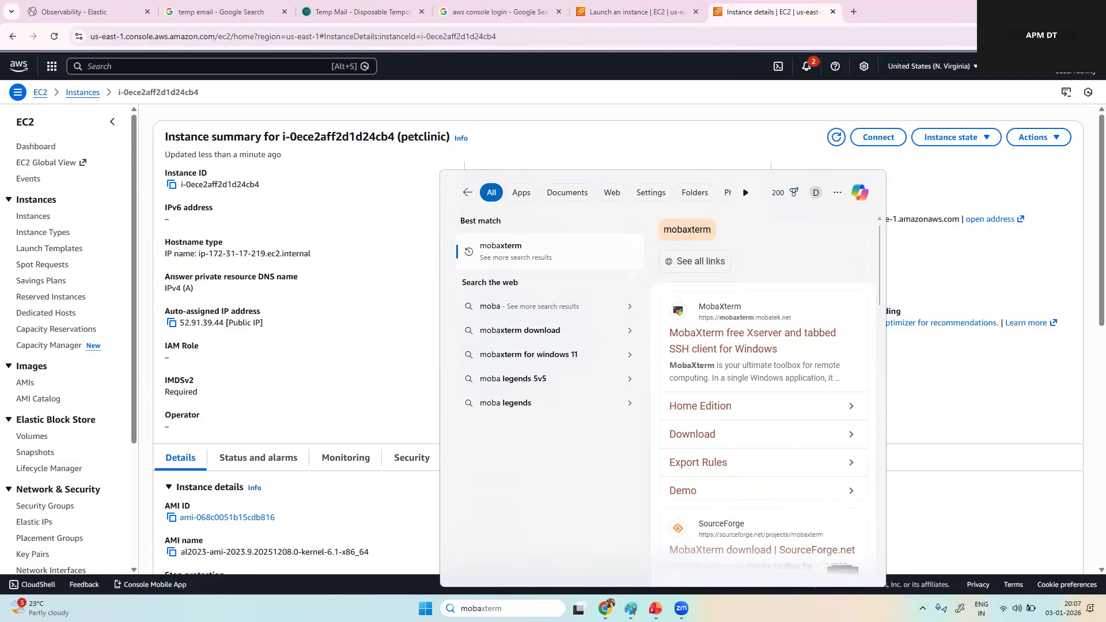
pyautogui.press('BackSpace')
pyautogui.press('BackSpace')
pyautogui.press('BackSpace')
pyautogui.press('BackSpace')
pyautogui.press('BackSpace')
pyautogui.press('BackSpace')
pyautogui.press('BackSpace')
pyautogui.press('BackSpace')
pyautogui.press('BackSpace')
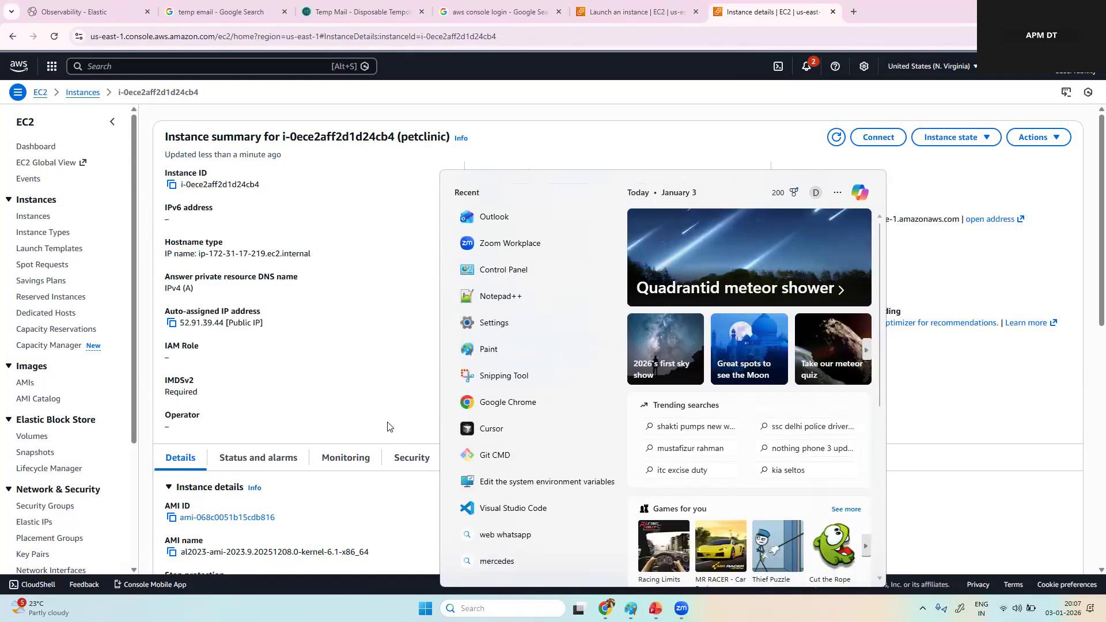
pyautogui.click(388, 426)
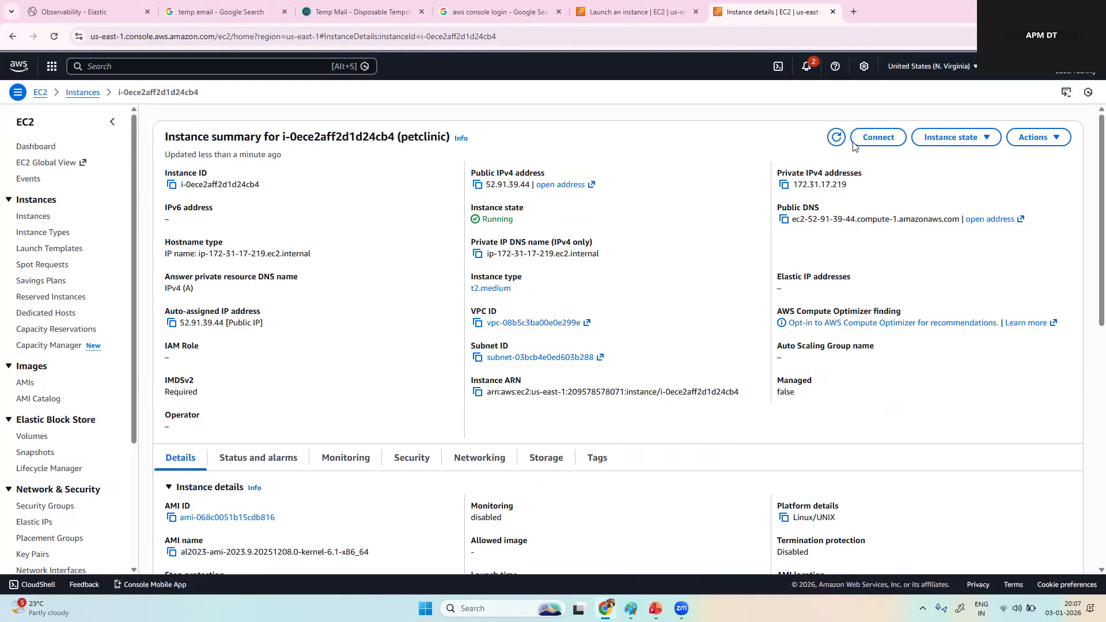
# Step: Connect to the petclinic instance through EC2 Instance Connect using its public IP and the username ec2-user
pyautogui.click(878, 137)
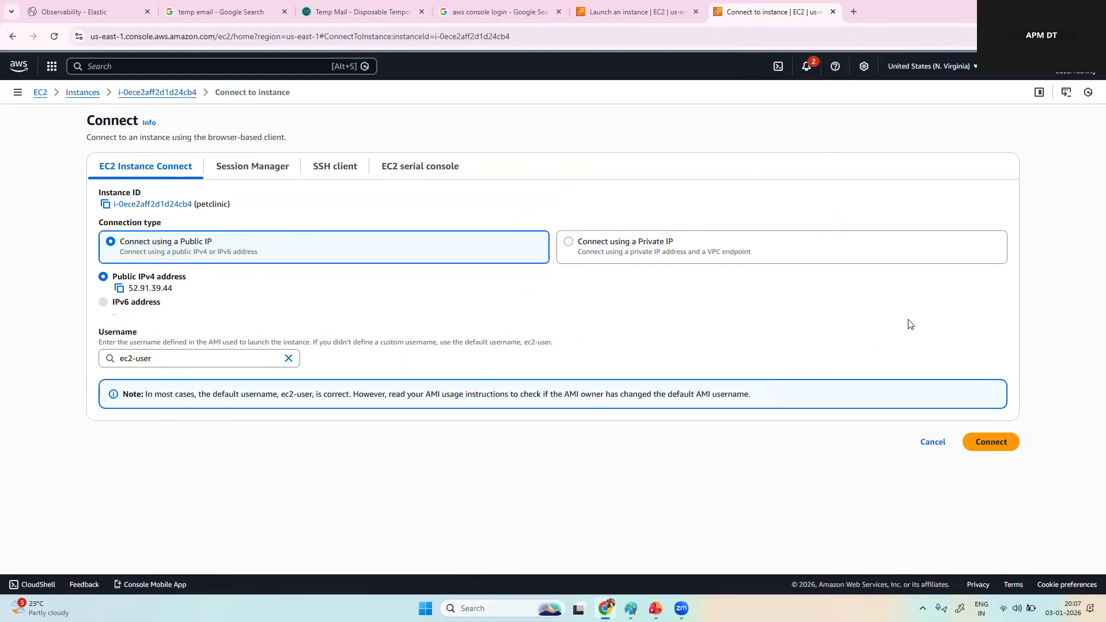
pyautogui.click(989, 441)
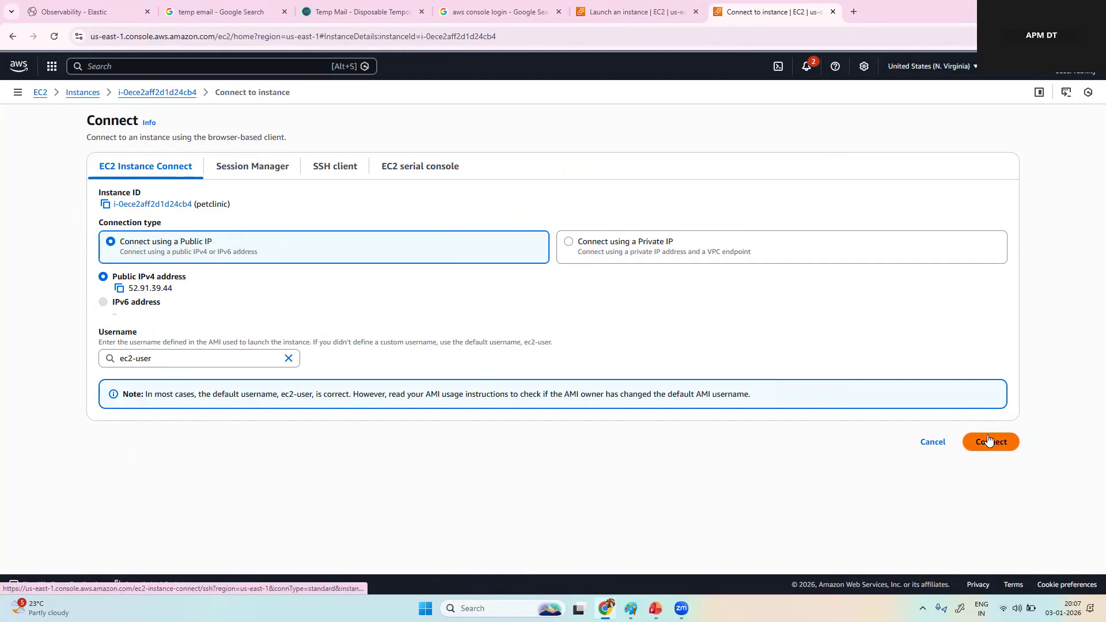
pyautogui.click(988, 438)
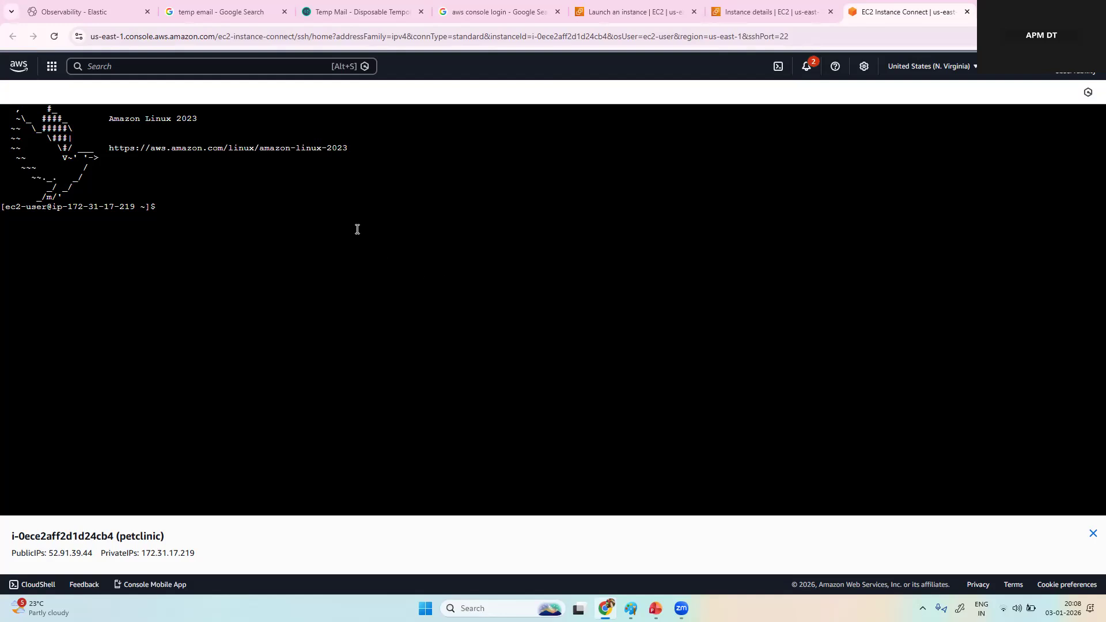
# Step: In the instance terminal, switch to root with "sudo su" and update all packages with "yum update -y"
pyautogui.write('sudo su')
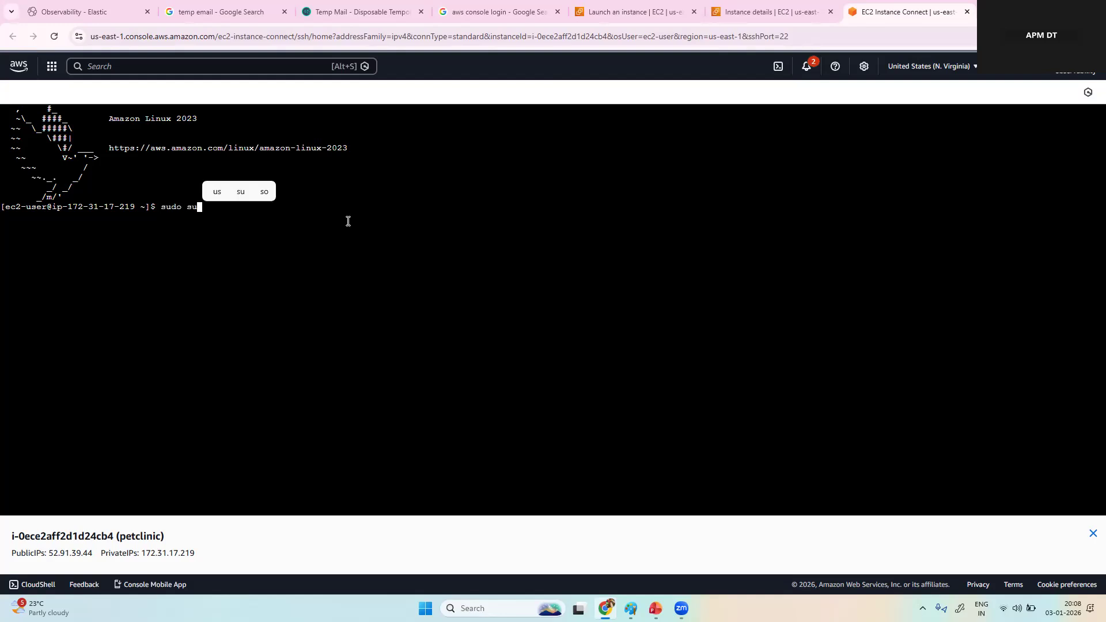
pyautogui.press('Return')
pyautogui.write('yu update')
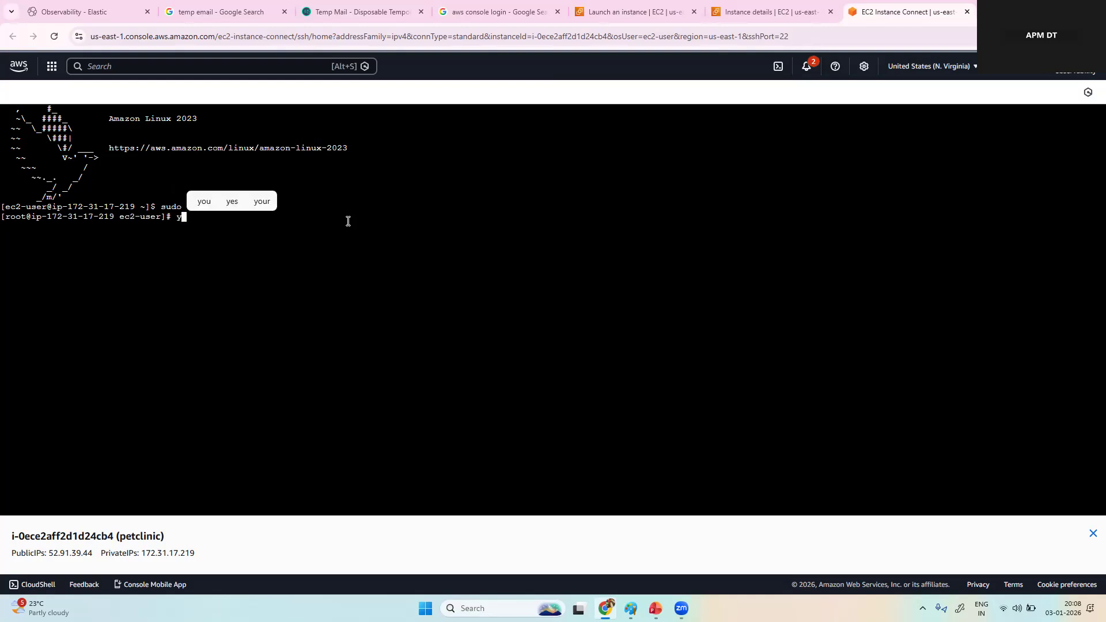
pyautogui.press('BackSpace')
pyautogui.press('BackSpace')
pyautogui.press('BackSpace')
pyautogui.press('BackSpace')
pyautogui.press('BackSpace')
pyautogui.press('BackSpace')
pyautogui.press('BackSpace')
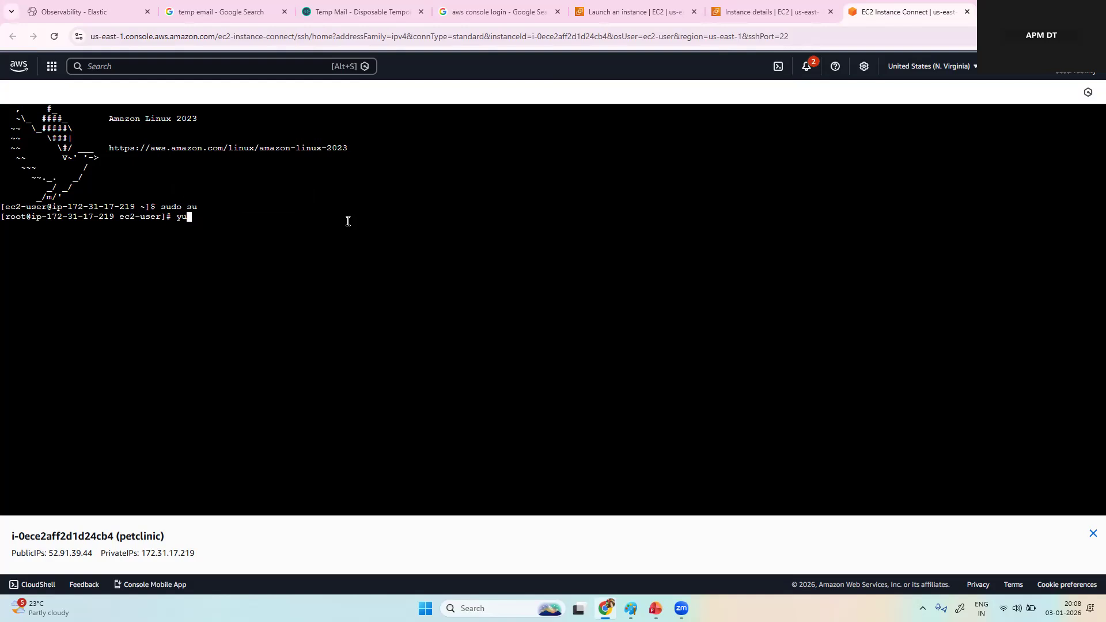
pyautogui.write('m update ')
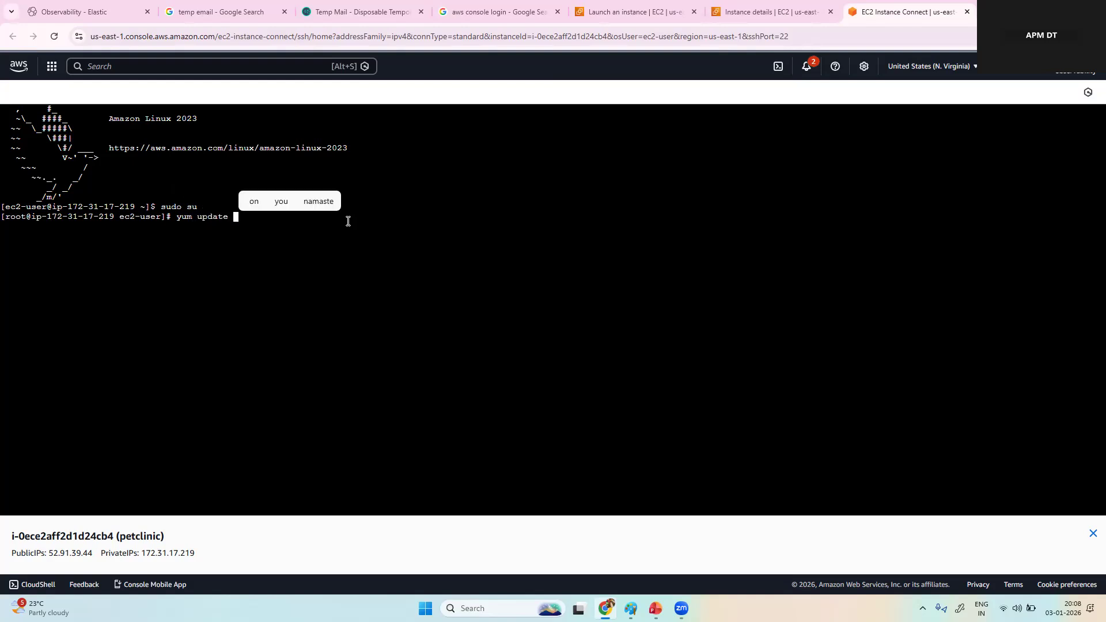
pyautogui.write('-y')
pyautogui.press('Return')
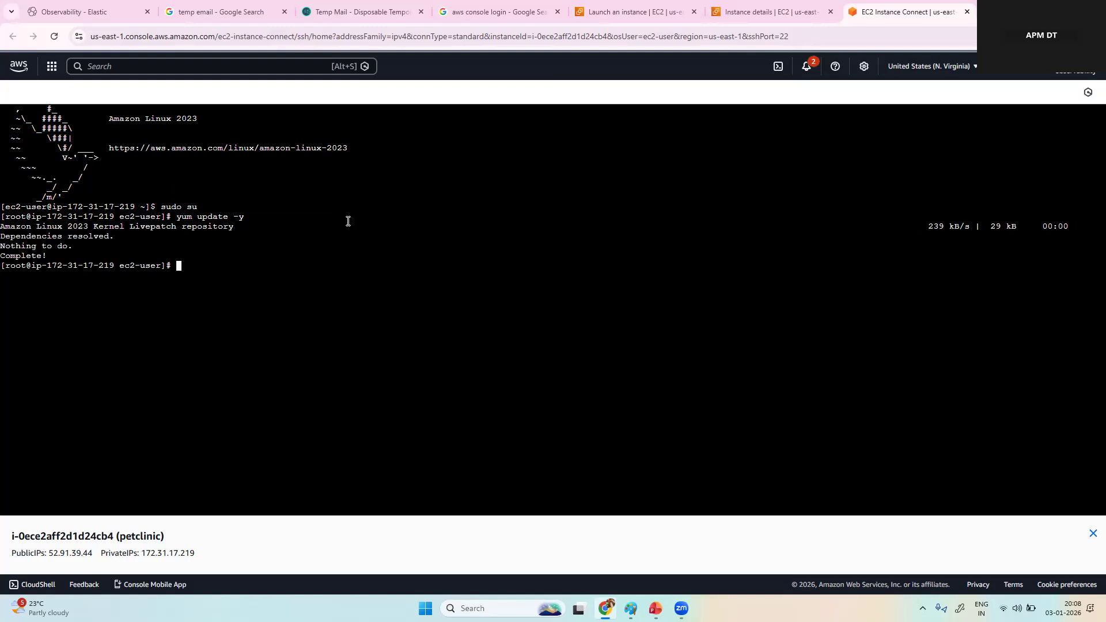
# Step: In the Elastic project, open the Elastic Agent: Logs & Metrics quickstart for hosts and copy its standalone agent install command
pyautogui.click(112, 10)
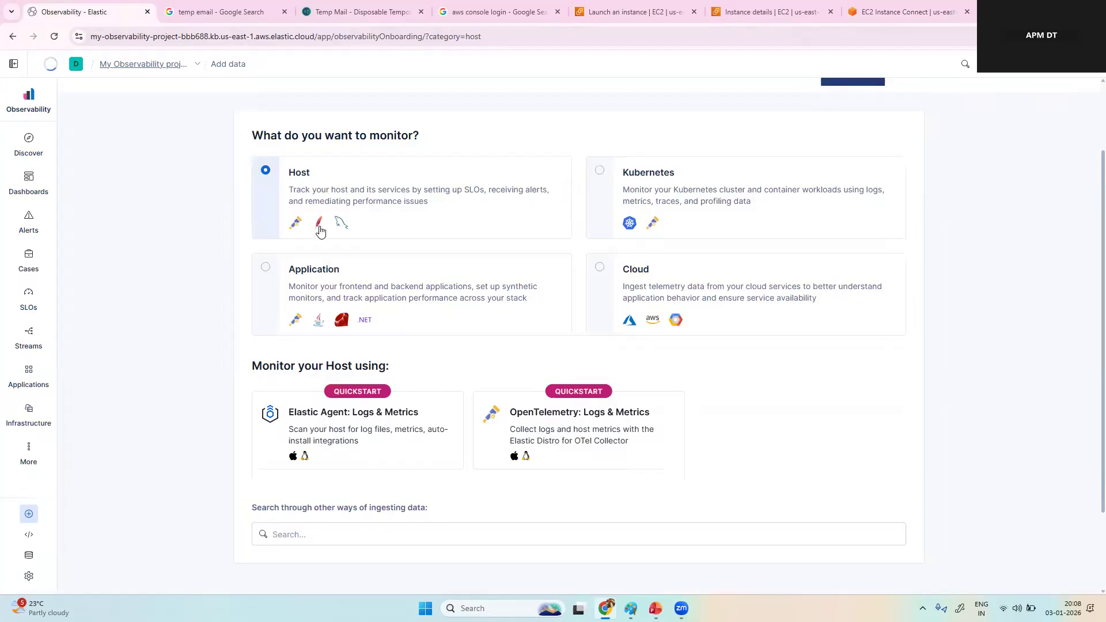
pyautogui.click(360, 418)
pyautogui.scroll(-1, 397, 321)
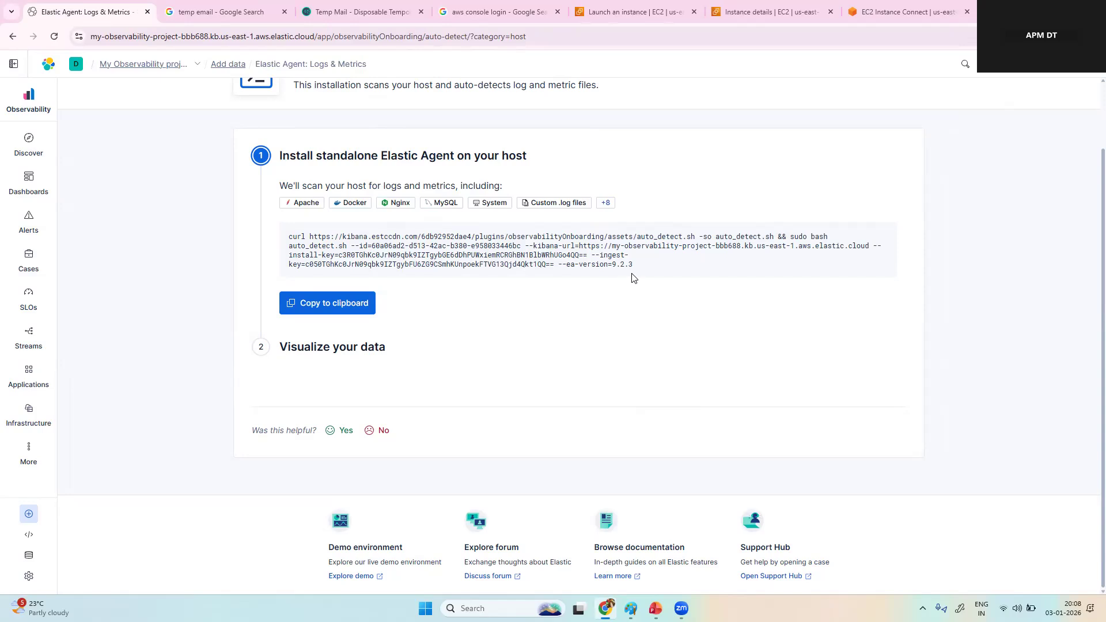
pyautogui.moveTo(642, 267); pyautogui.dragTo(294, 234)
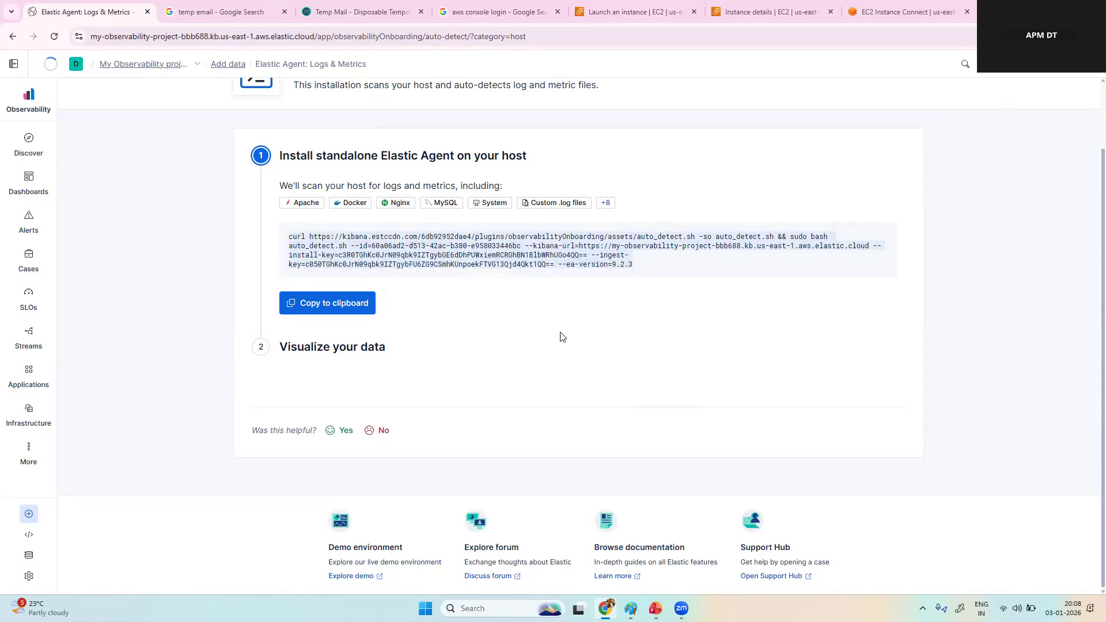
# Step: In the EC2 terminal, run the copied install command with its install and ingest keys, and answer "yes" to continue with the detected logs
pyautogui.click(873, 15)
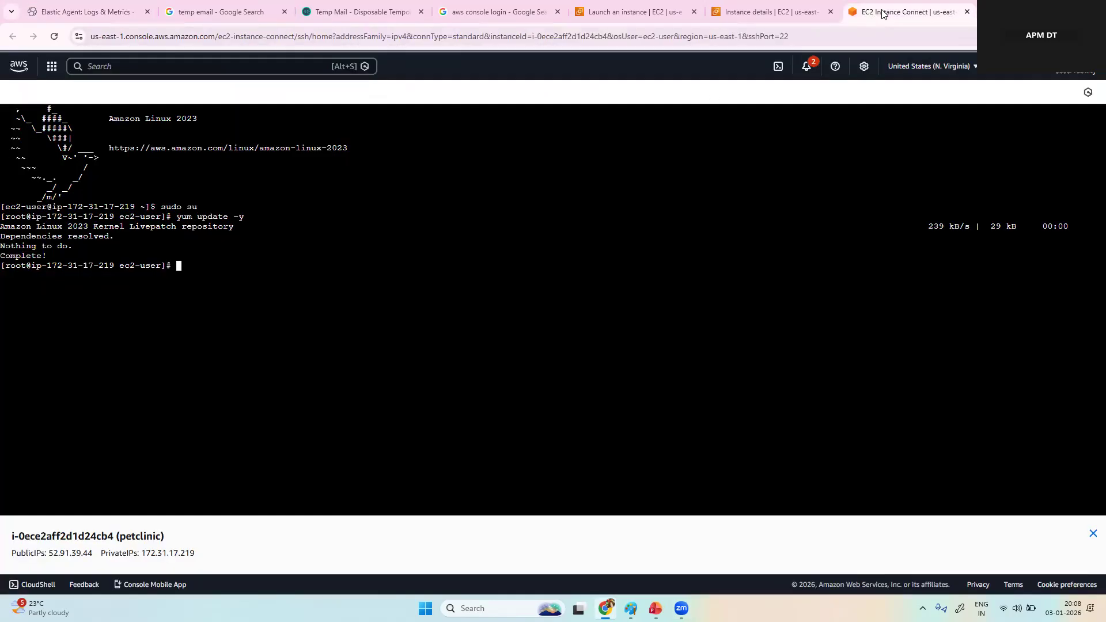
pyautogui.rightClick(284, 279)
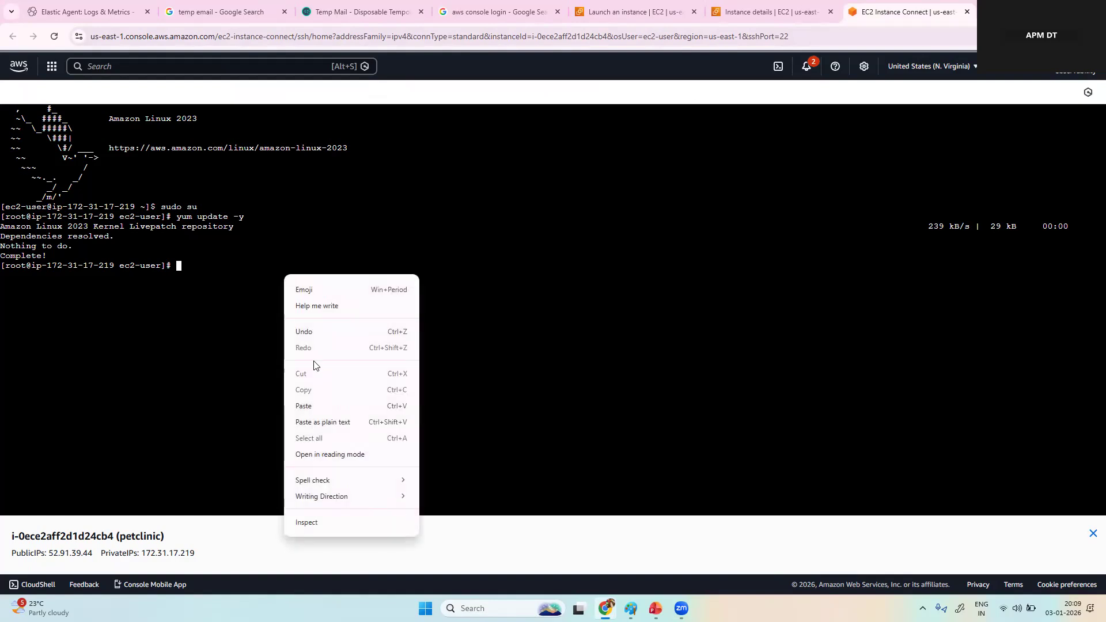
pyautogui.click(319, 403)
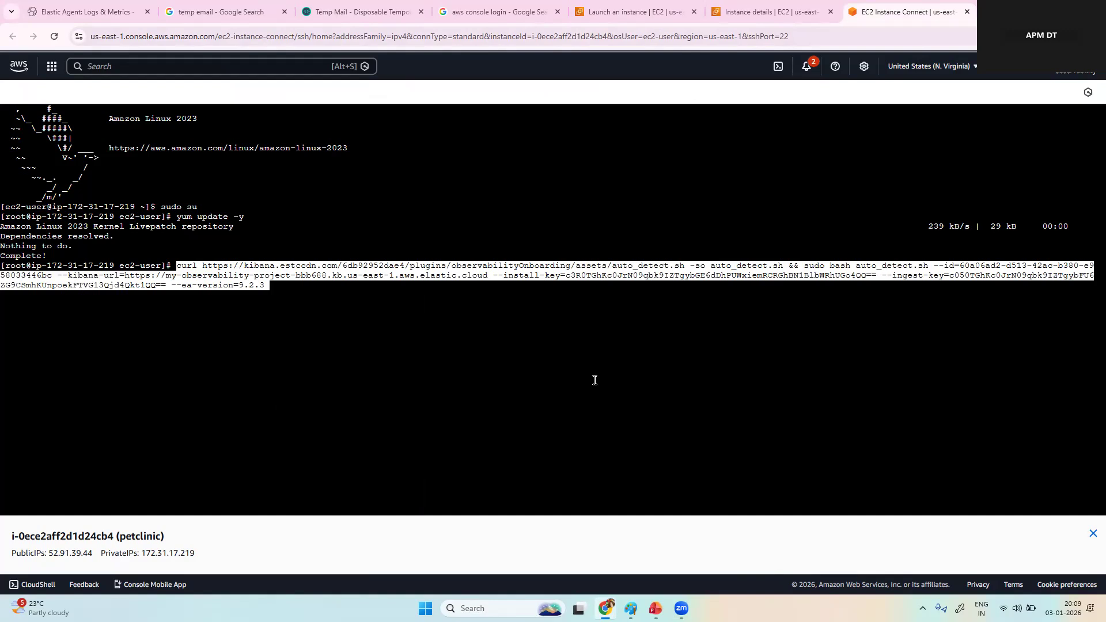
pyautogui.press('Return')
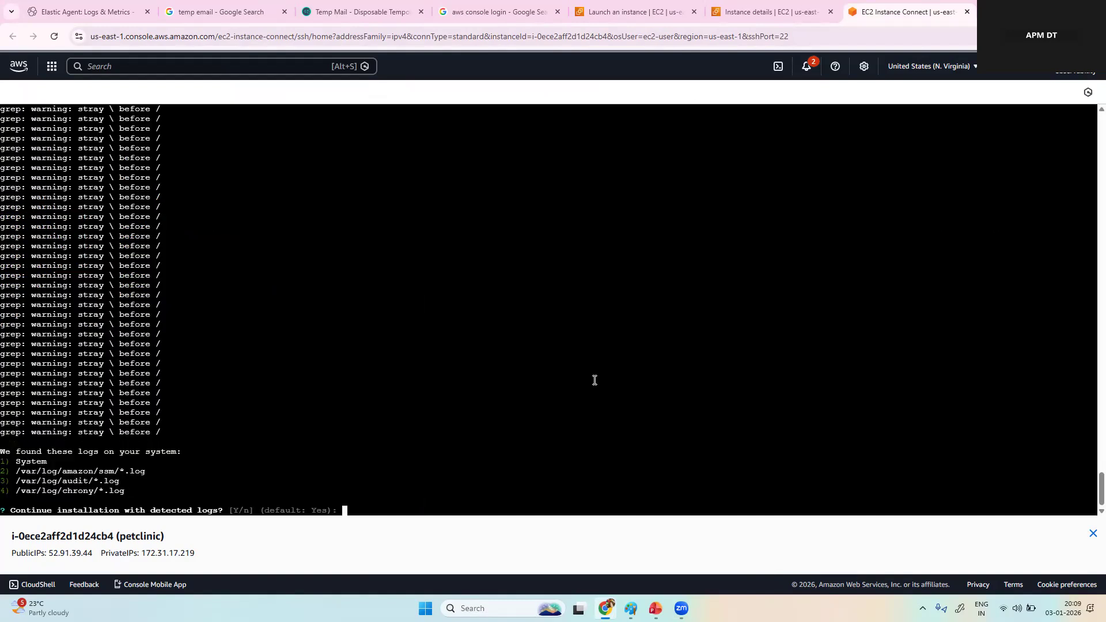
pyautogui.write('yes')
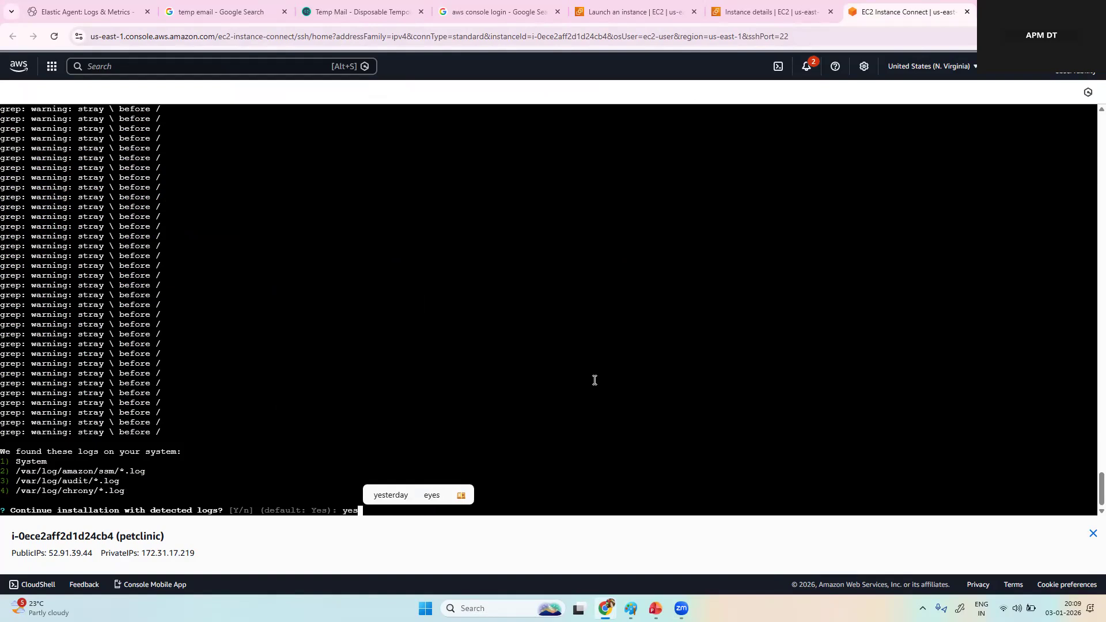
pyautogui.press('Return')
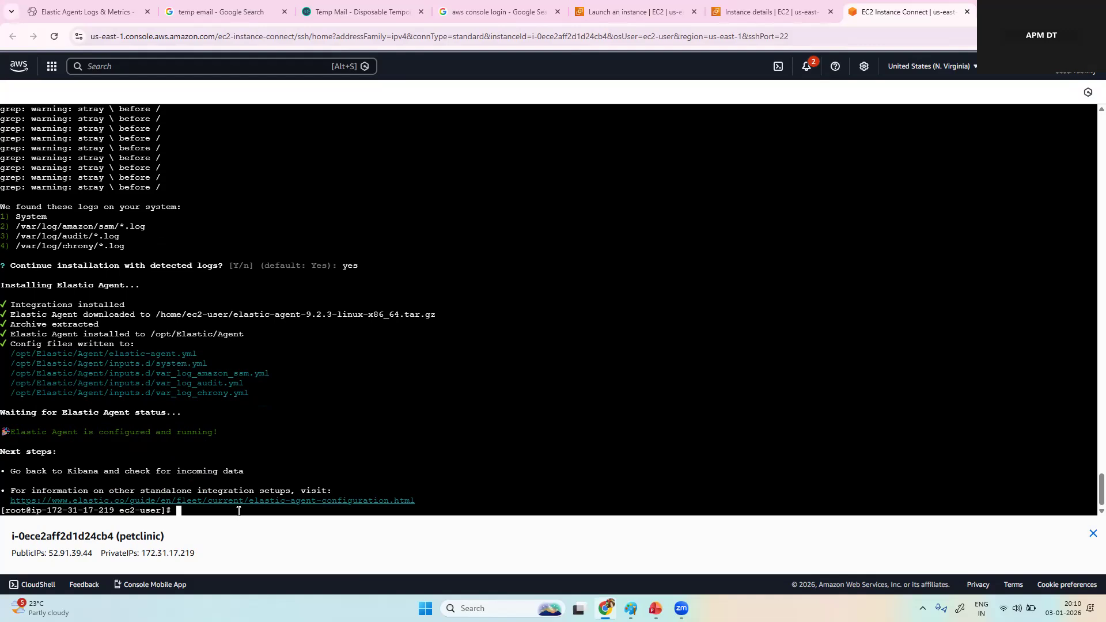
# Step: Check the agent service in the terminal with "systemctl status elastic-agent"
pyautogui.write('syste')
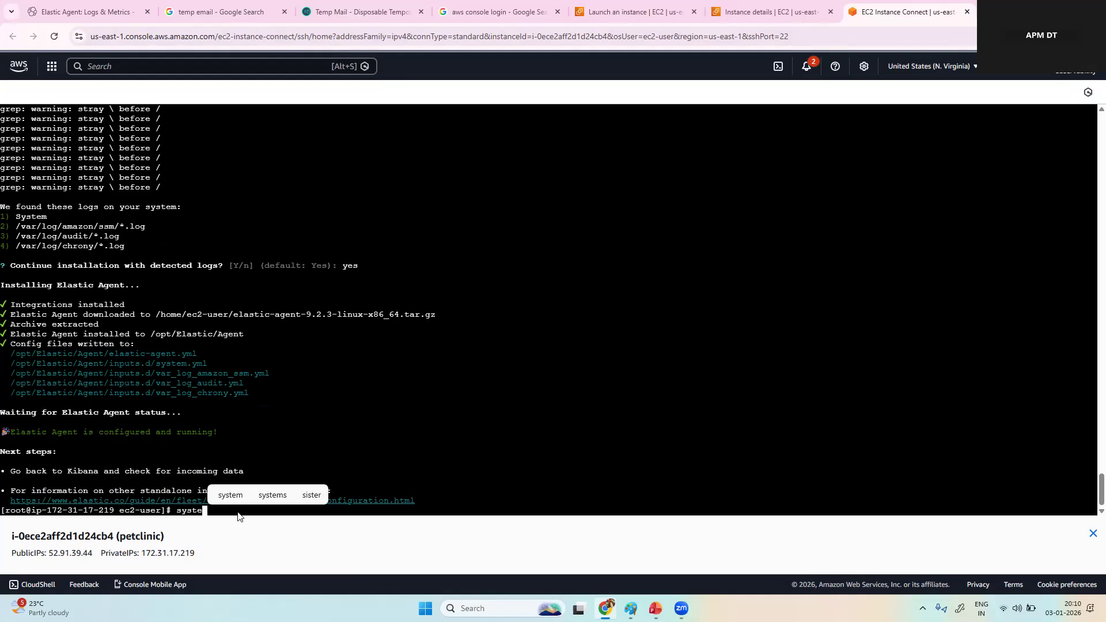
pyautogui.write('mctl ')
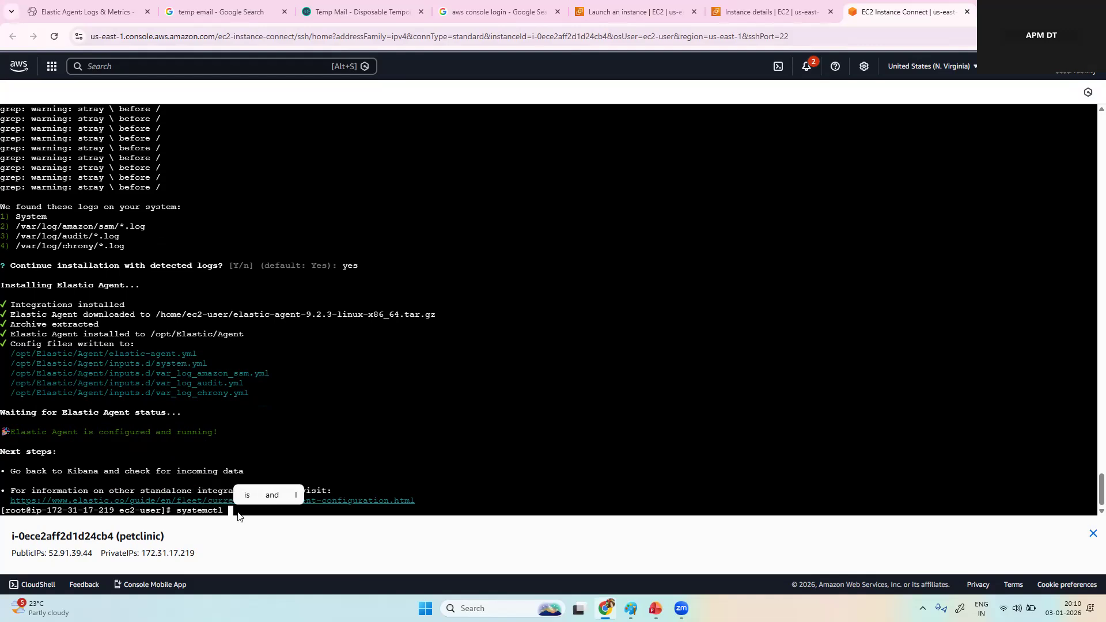
pyautogui.write('status ')
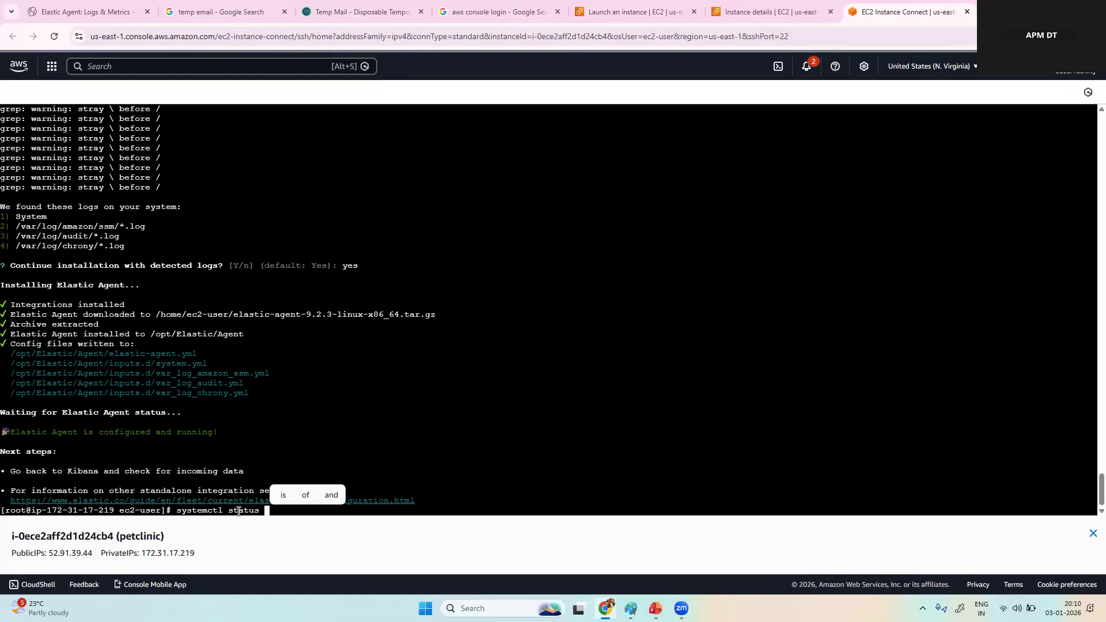
pyautogui.write('elastic')
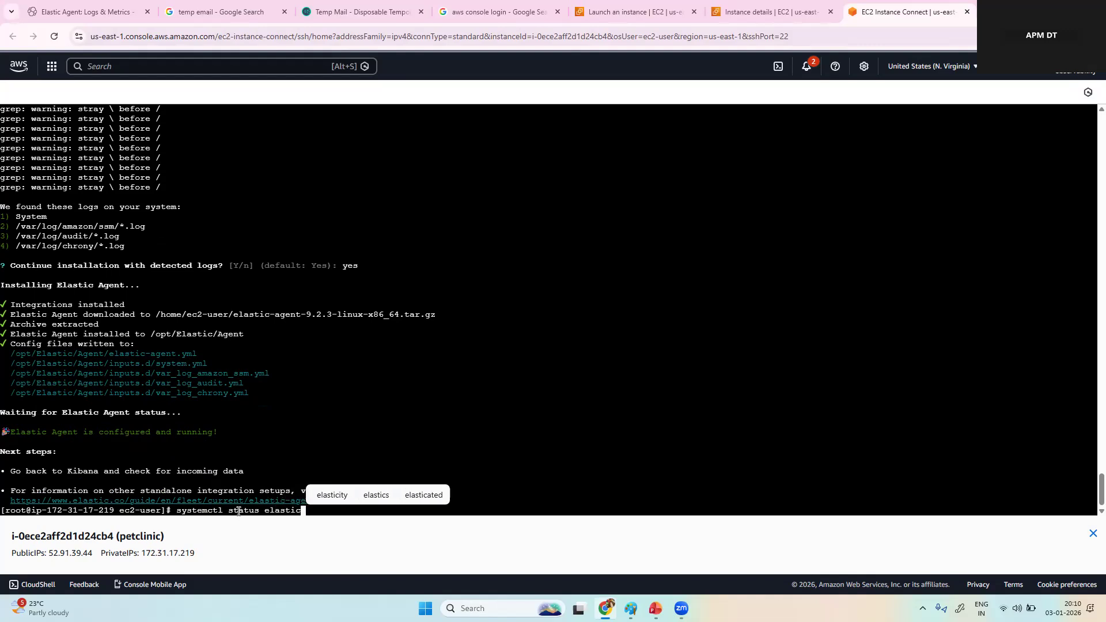
pyautogui.write('-agent')
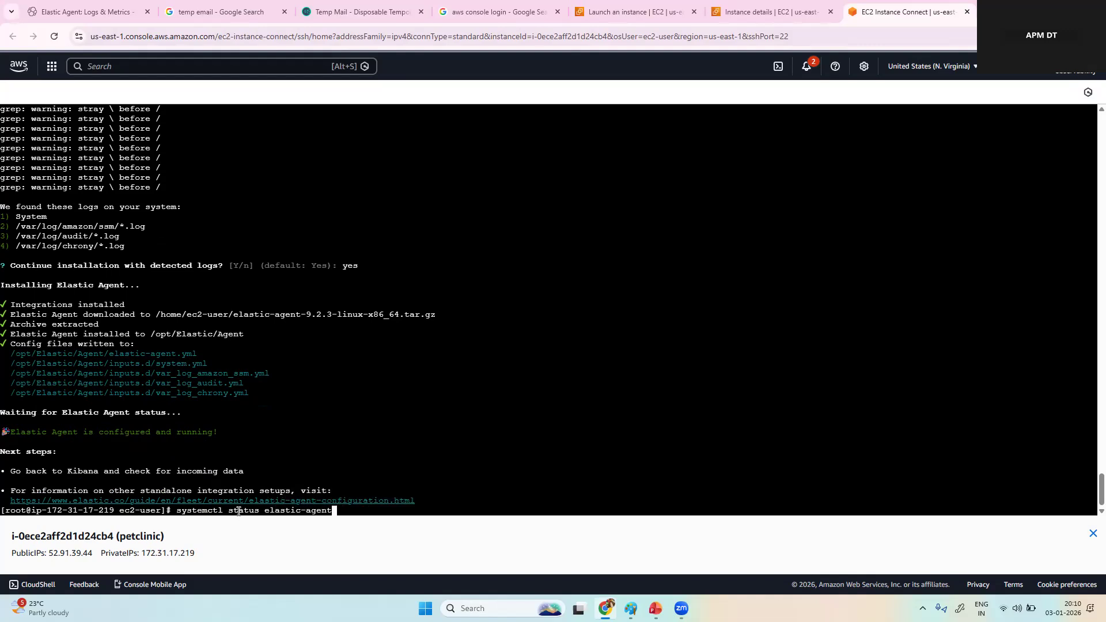
pyautogui.press('Return')
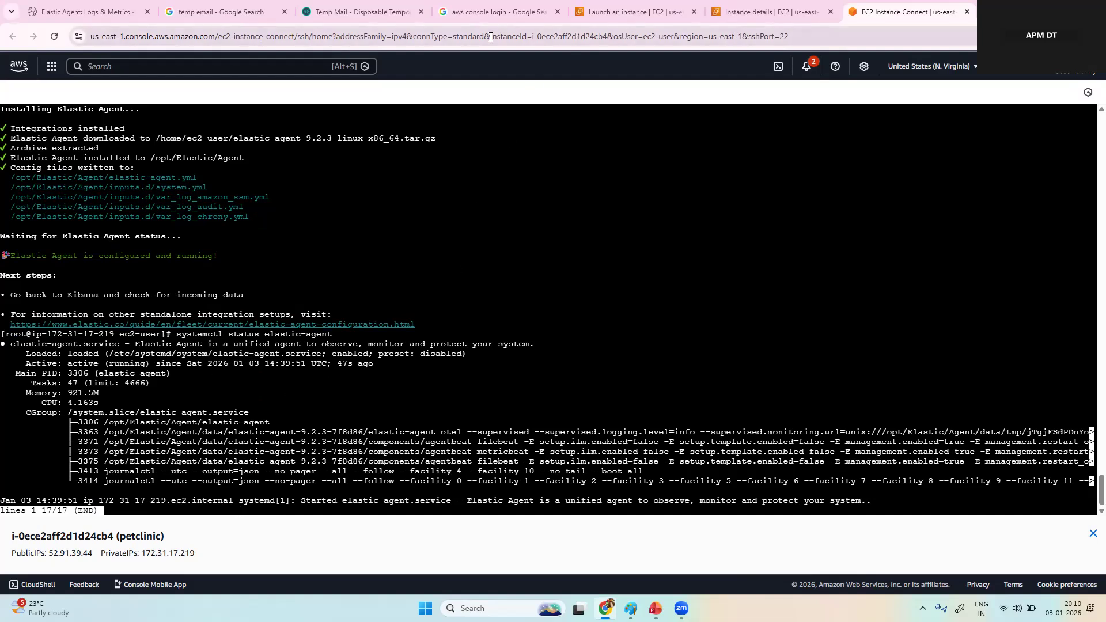
# Step: Return to the Elastic onboarding page, review its data visualization section, and open the Infrastructure inventory, dismissing the view tip
pyautogui.click(109, 15)
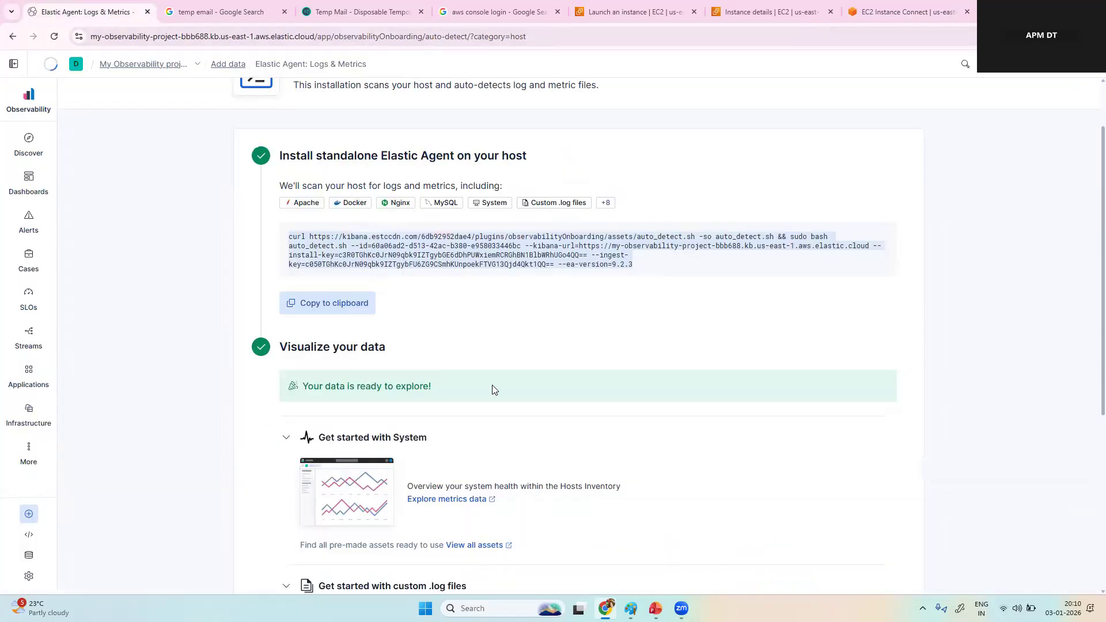
pyautogui.scroll(-4, 498, 344)
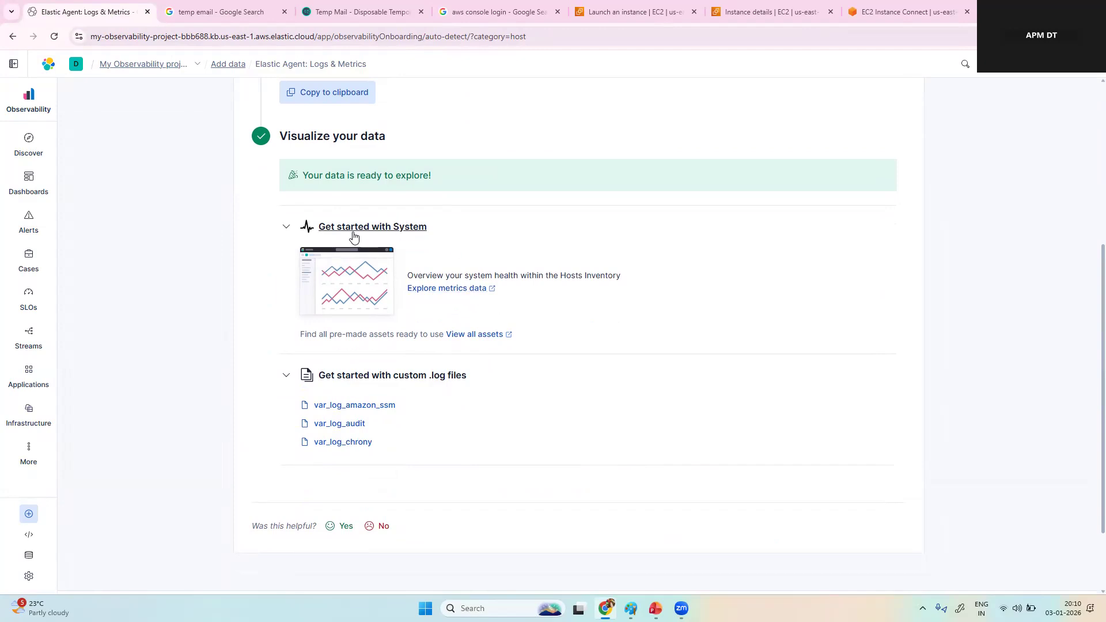
pyautogui.click(32, 414)
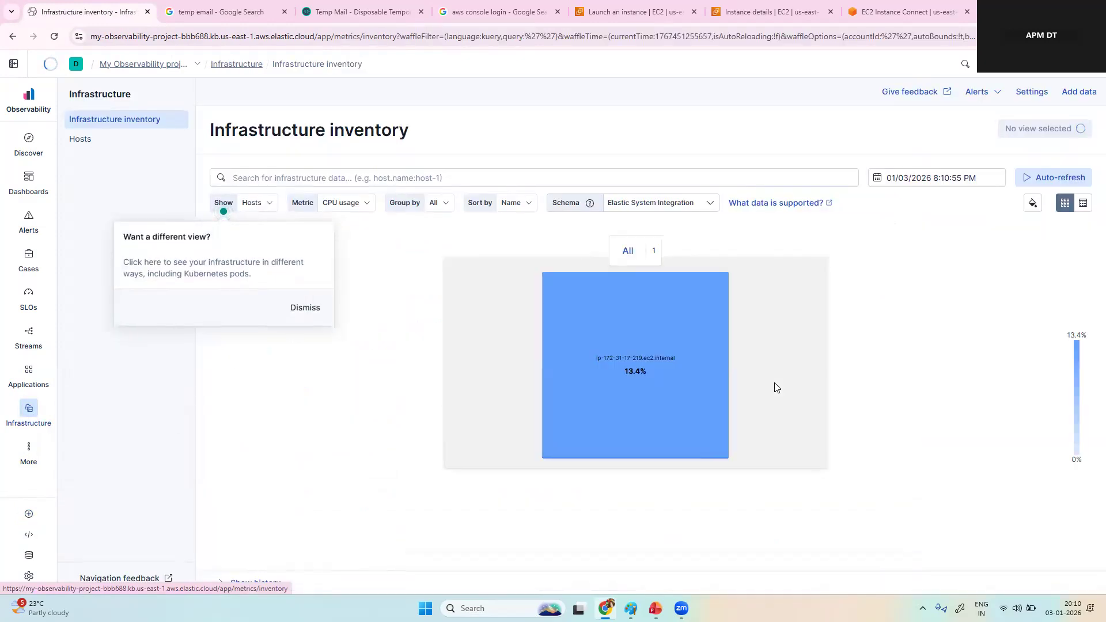
pyautogui.click(305, 308)
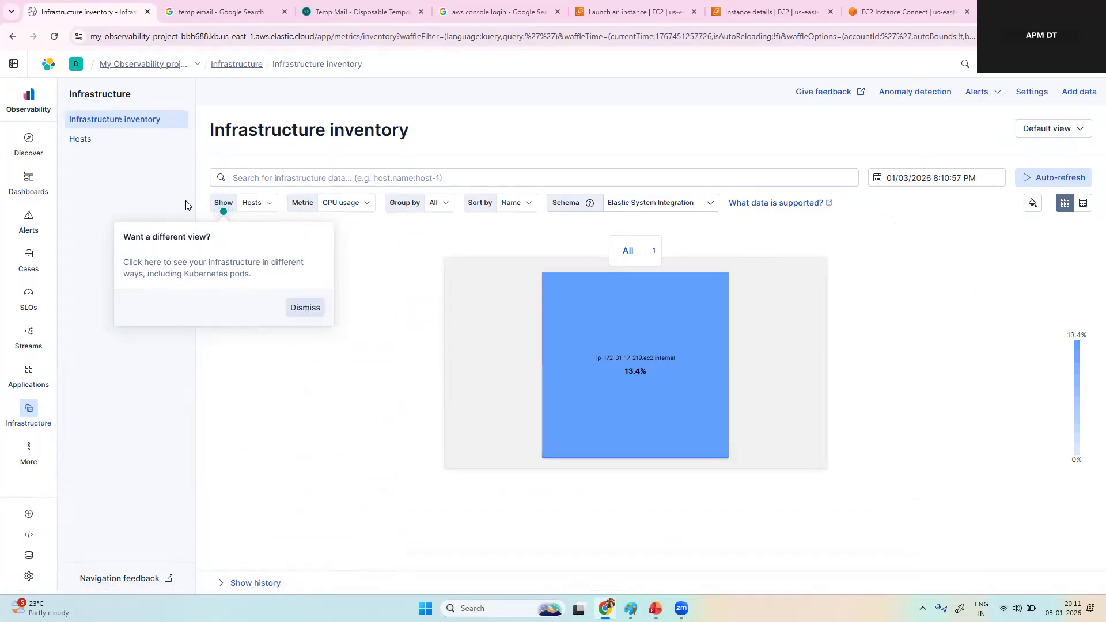
# Step: Open the Hosts view and set the Operating System filter in the second filter row to Amazon Linux
pyautogui.click(119, 142)
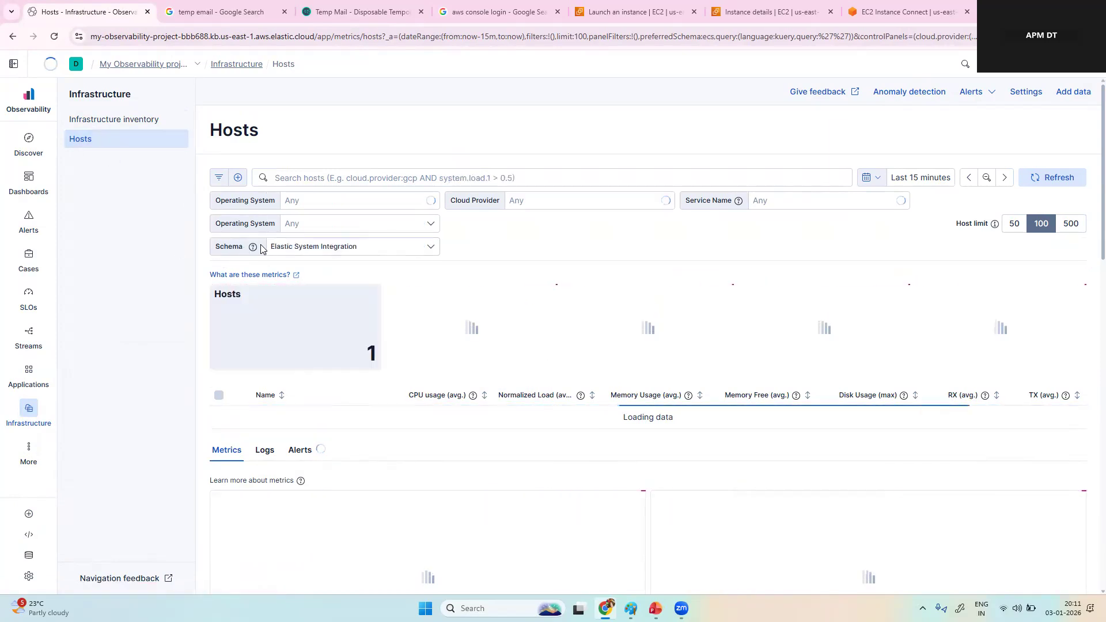
pyautogui.click(427, 250)
pyautogui.click(426, 250)
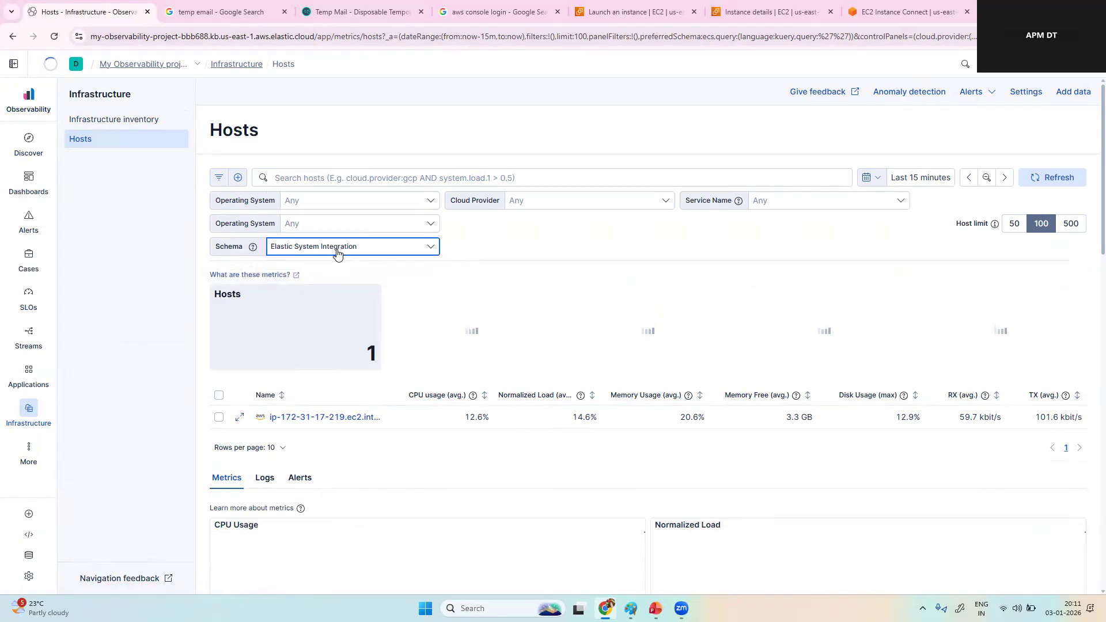
pyautogui.click(433, 226)
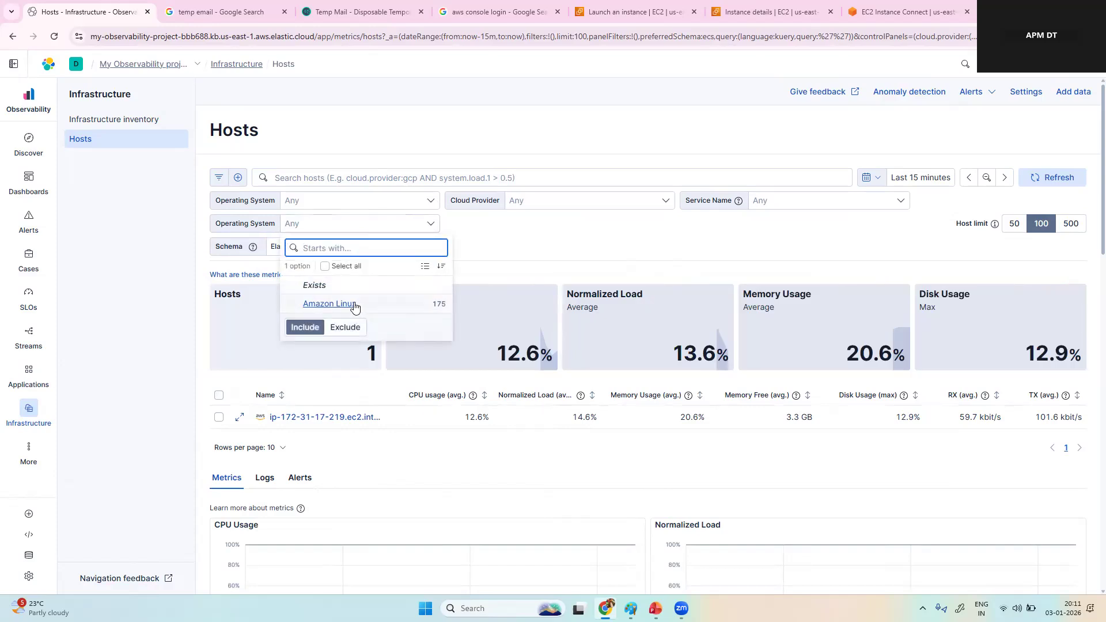
pyautogui.click(370, 306)
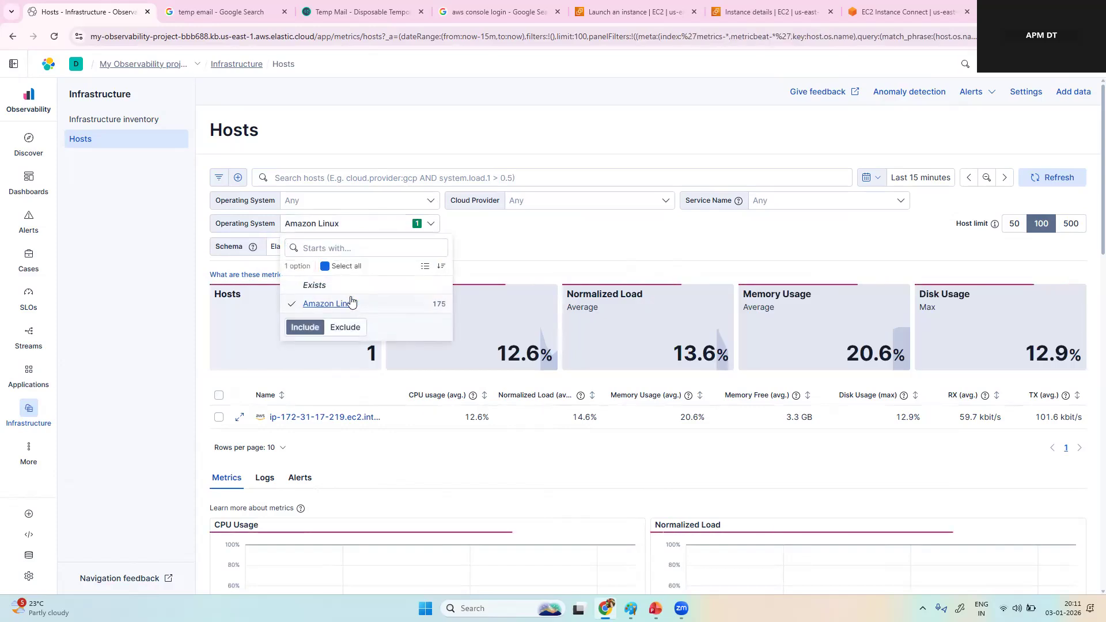
# Step: Filter the hosts by cloud provider aws and set the remaining Operating System filter to Amazon Linux
pyautogui.click(663, 208)
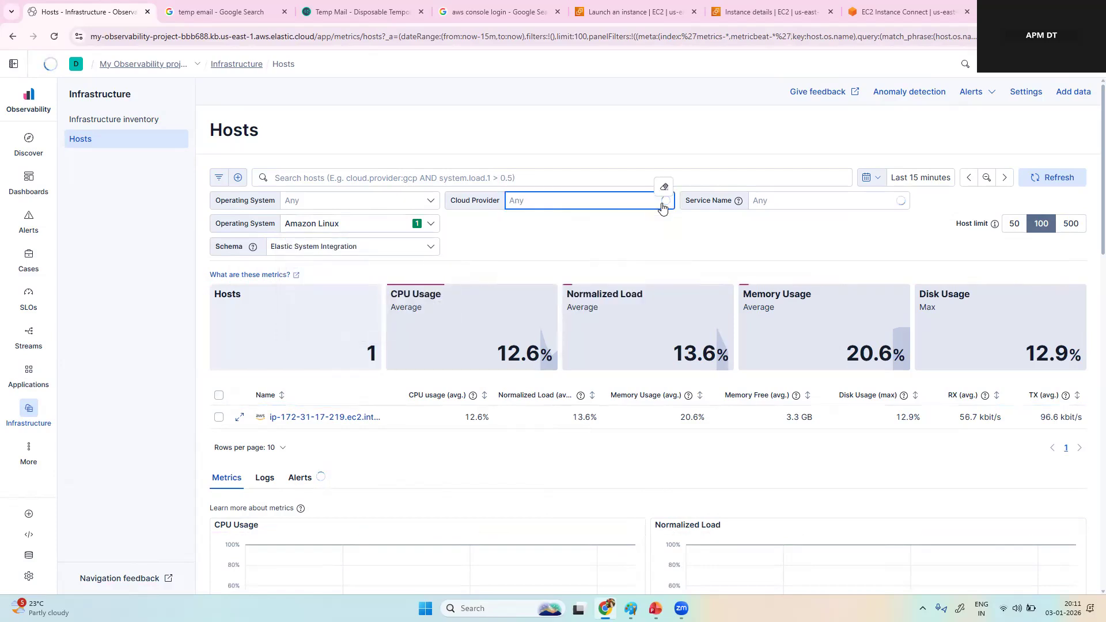
pyautogui.click(535, 281)
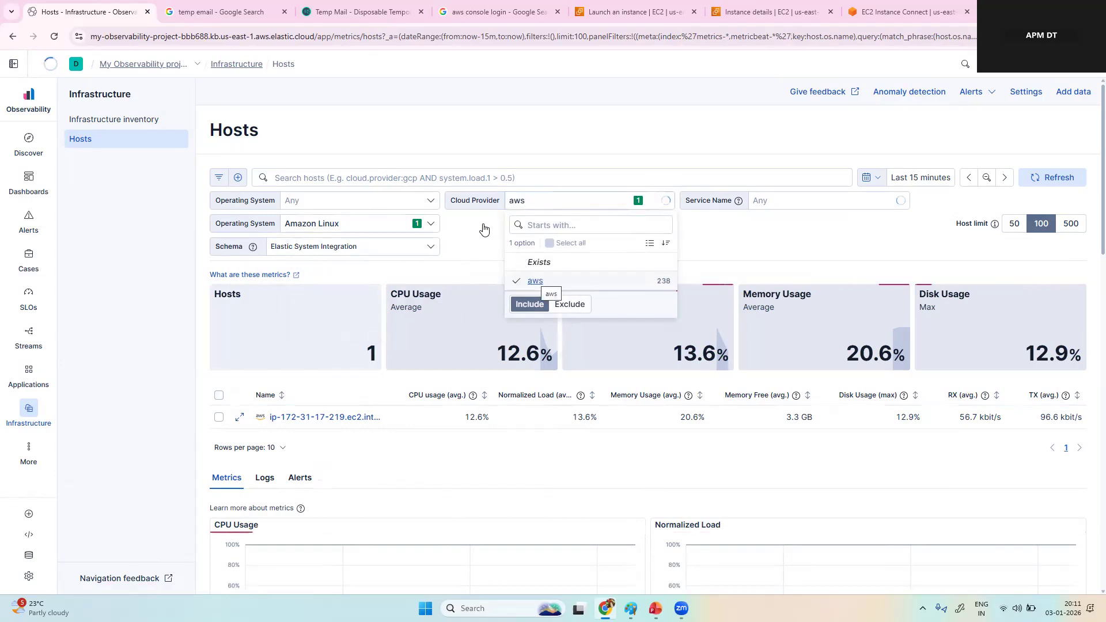
pyautogui.click(762, 249)
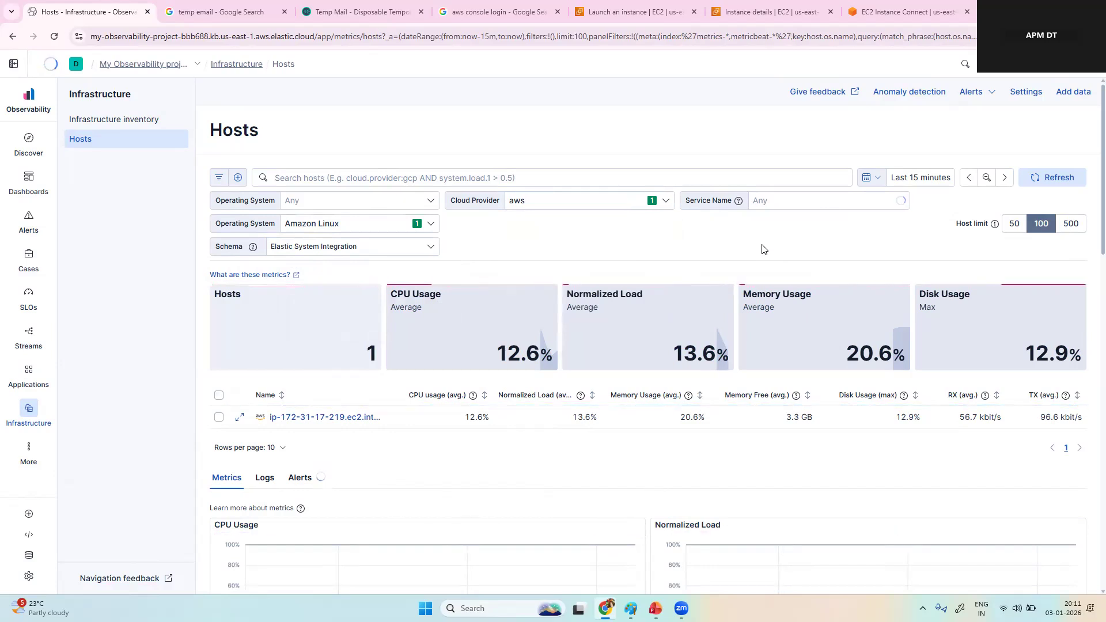
pyautogui.click(432, 203)
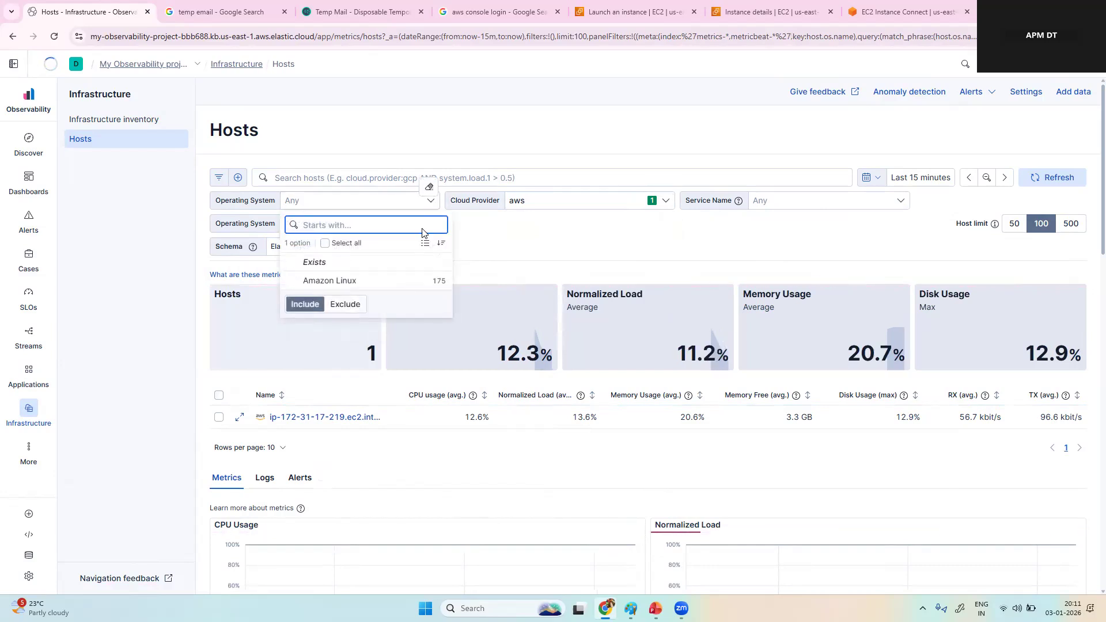
pyautogui.click(354, 287)
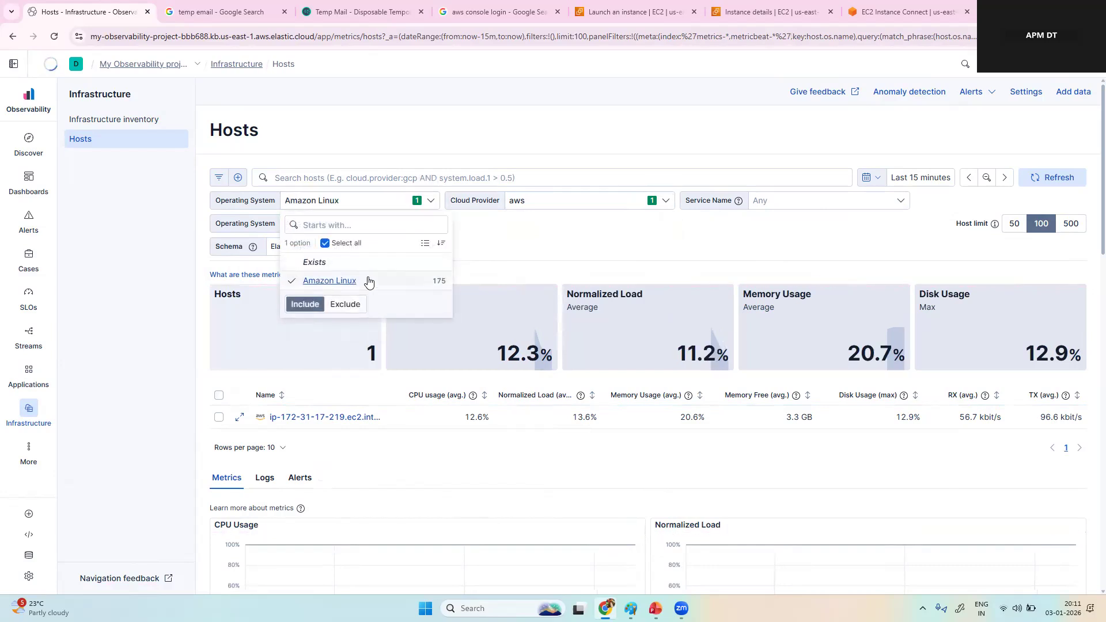
pyautogui.click(685, 248)
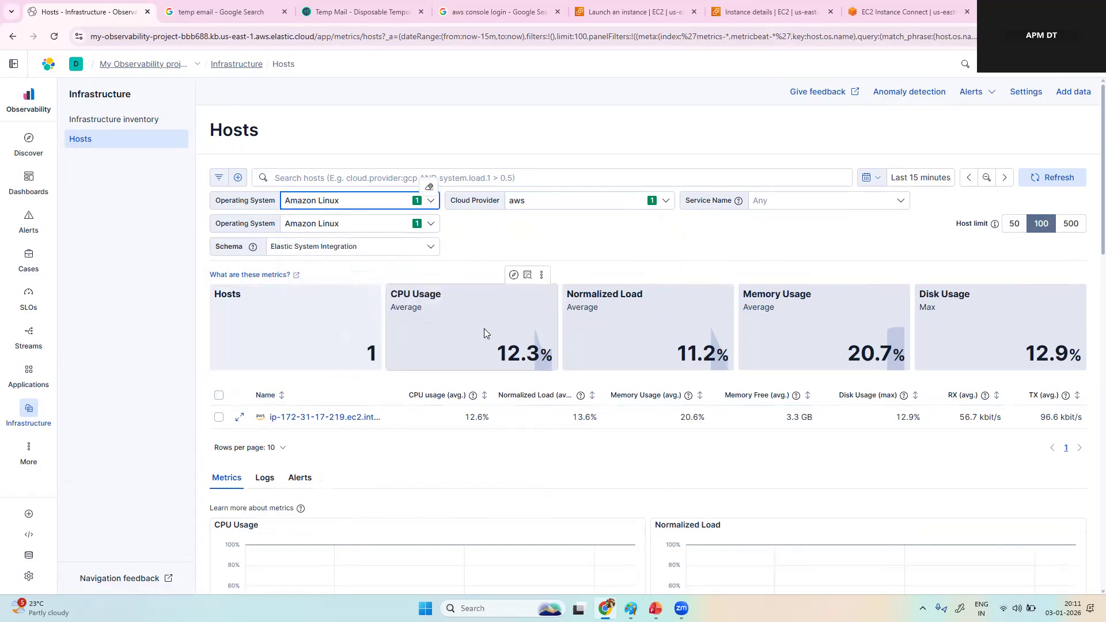
pyautogui.moveTo(649, 332)
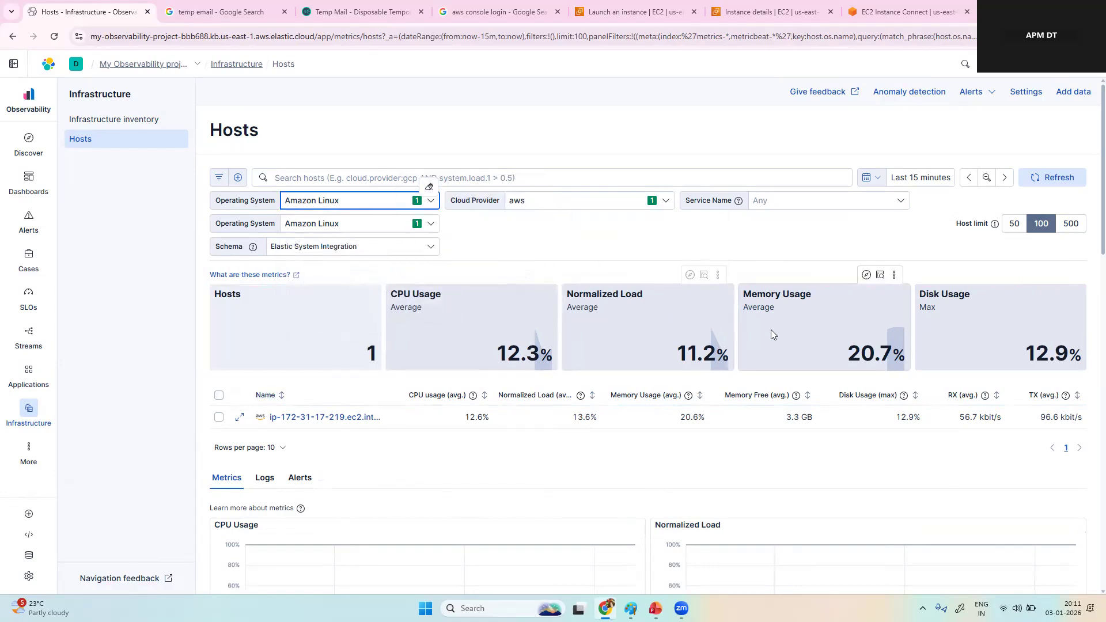
pyautogui.moveTo(978, 334)
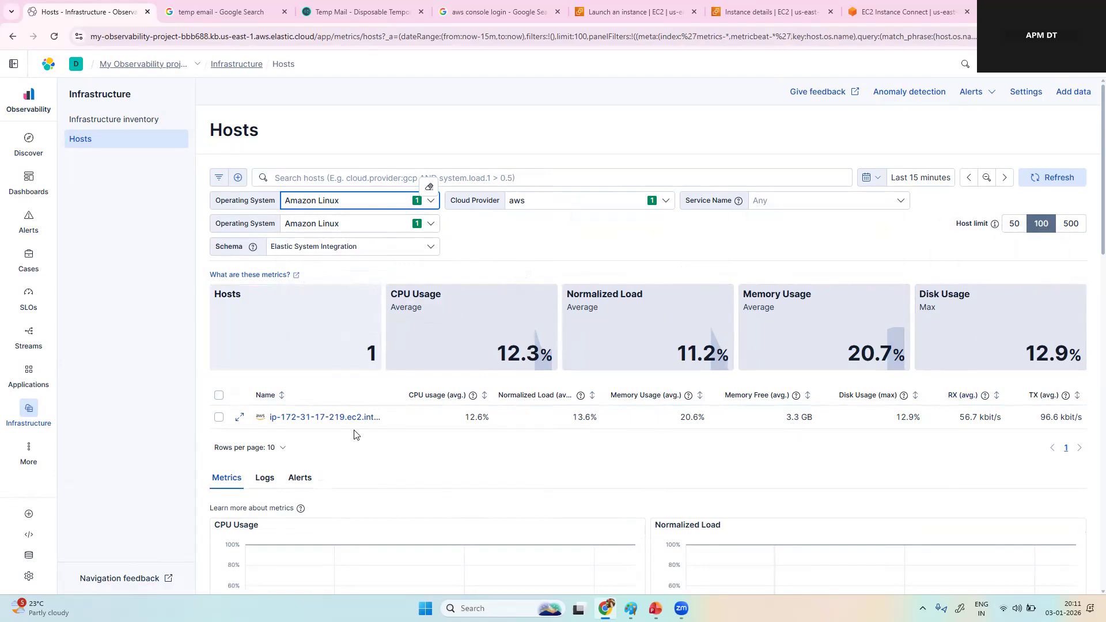
pyautogui.click(340, 417)
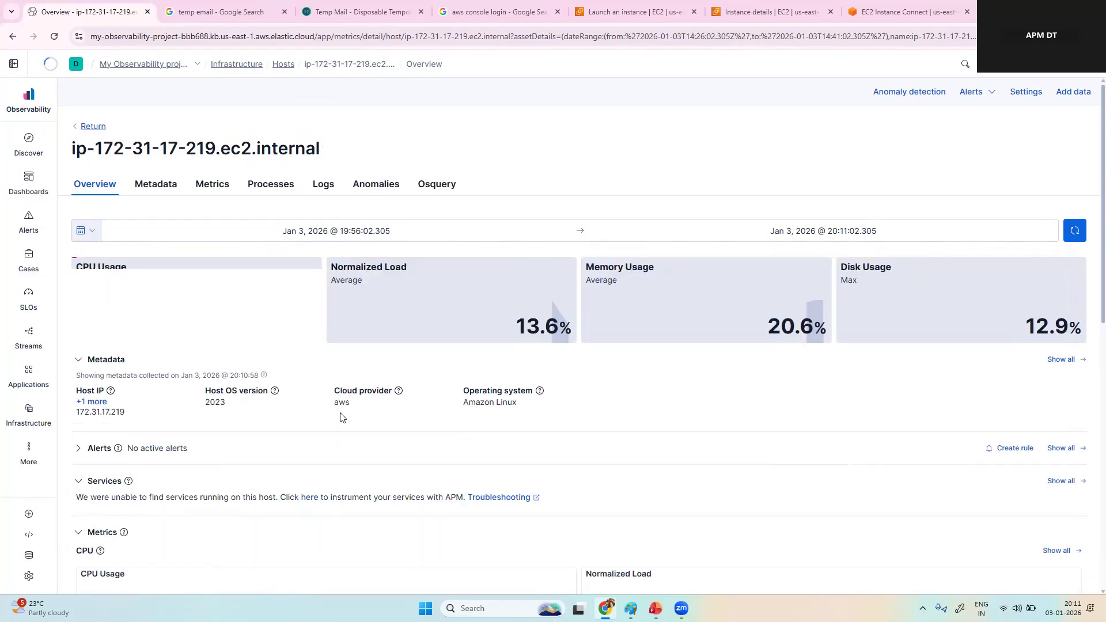
pyautogui.scroll(-3, 340, 417)
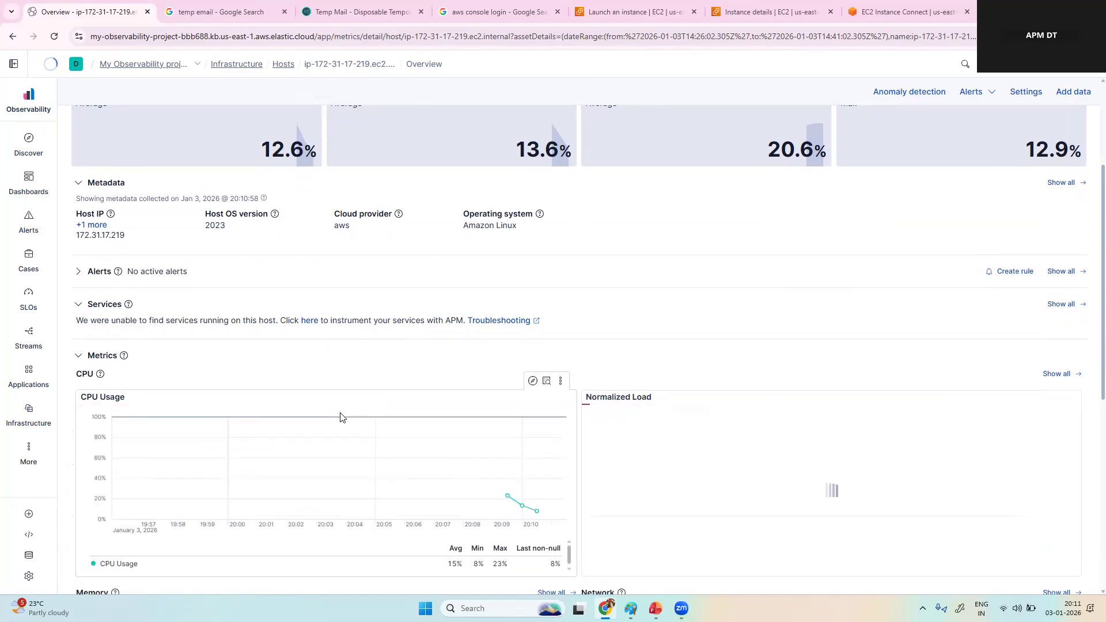
pyautogui.scroll(-2, 344, 417)
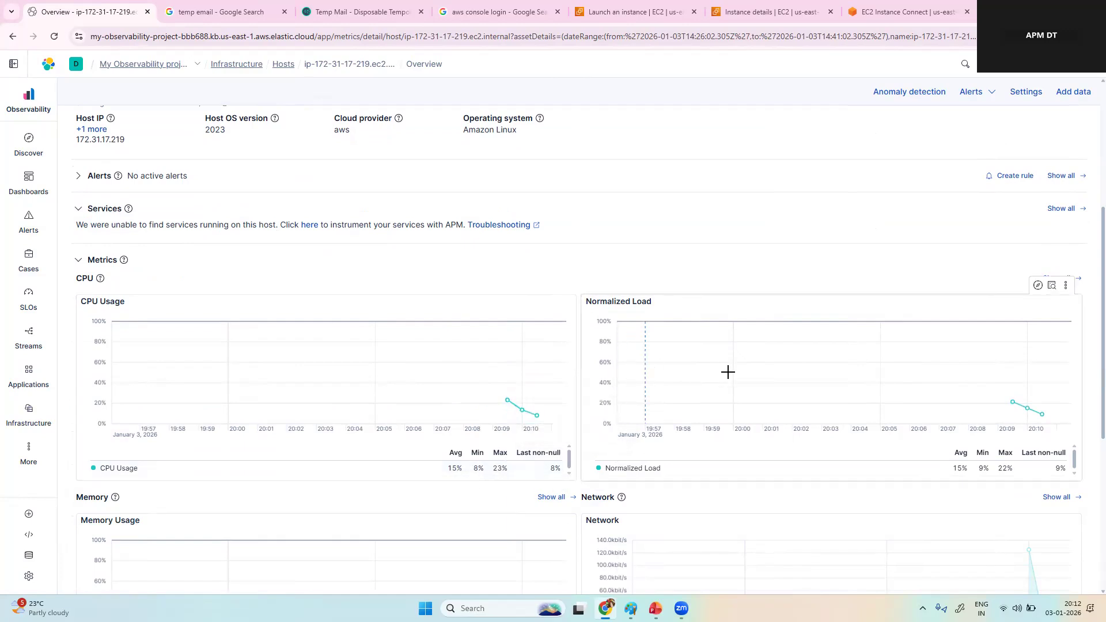
pyautogui.moveTo(1044, 419)
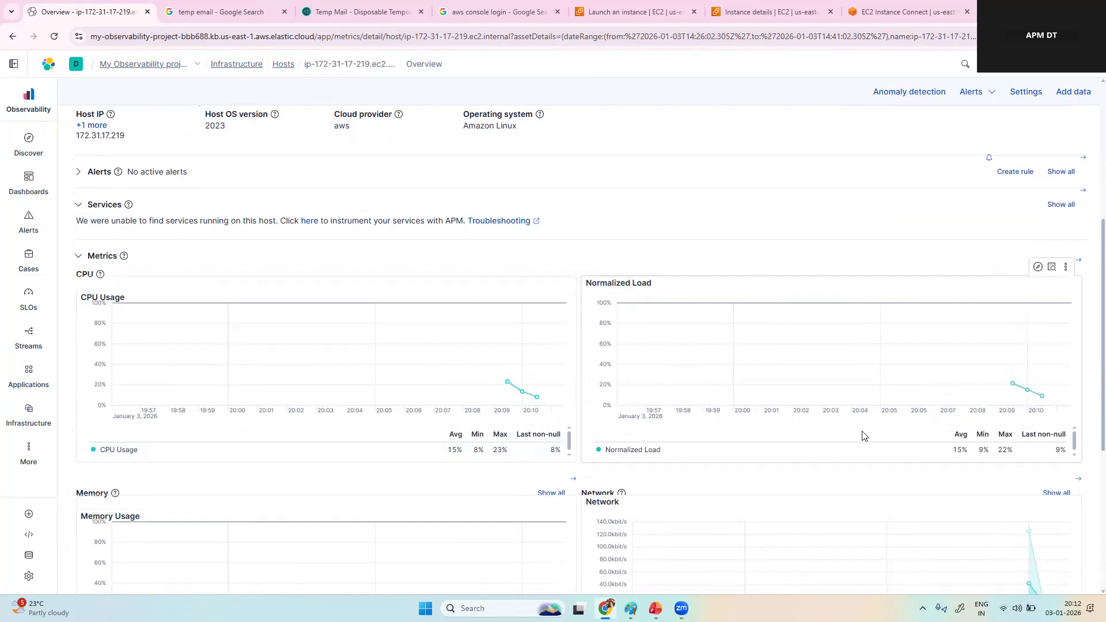
# Step: Examine the host's memory, network, disk usage and disk IOPS charts on its overview page
pyautogui.scroll(-3, 684, 420)
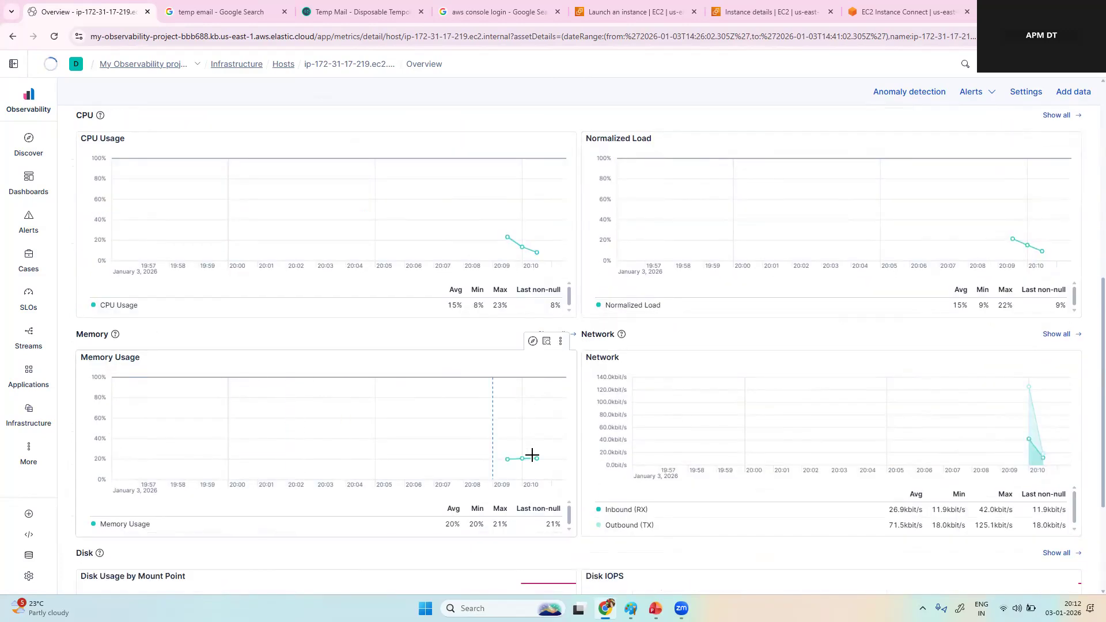
pyautogui.moveTo(533, 465)
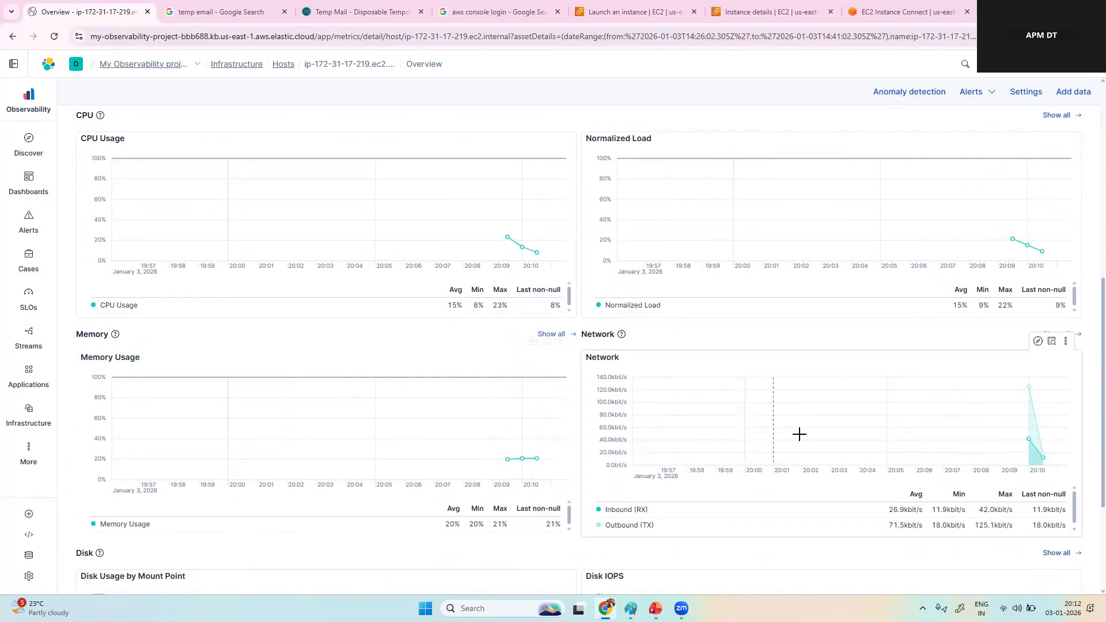
pyautogui.scroll(-1, 815, 428)
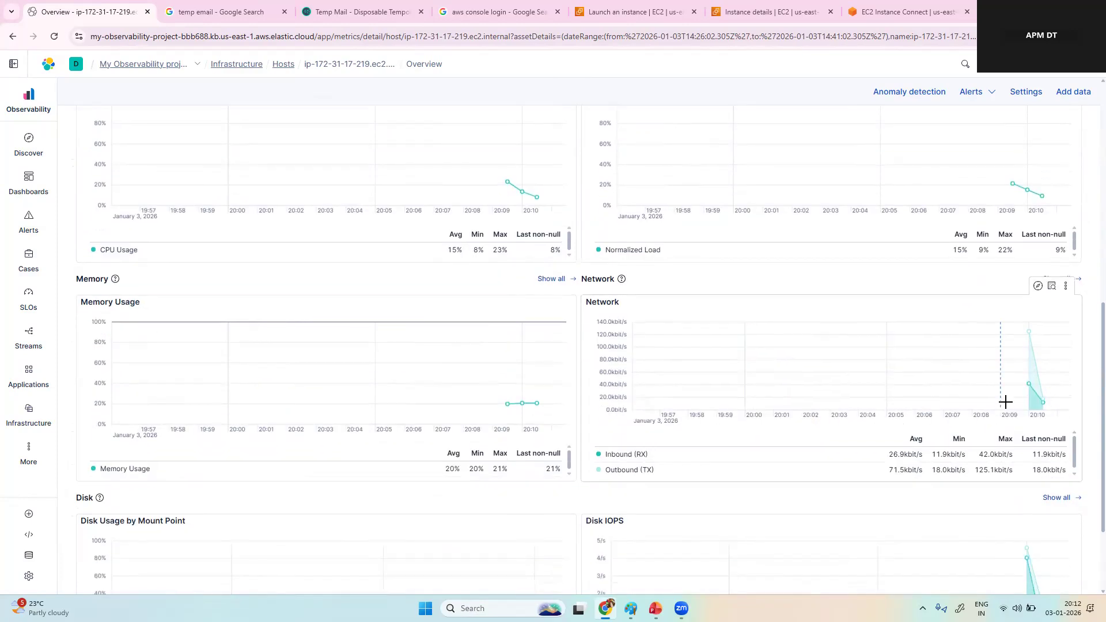
pyautogui.scroll(-2, 901, 428)
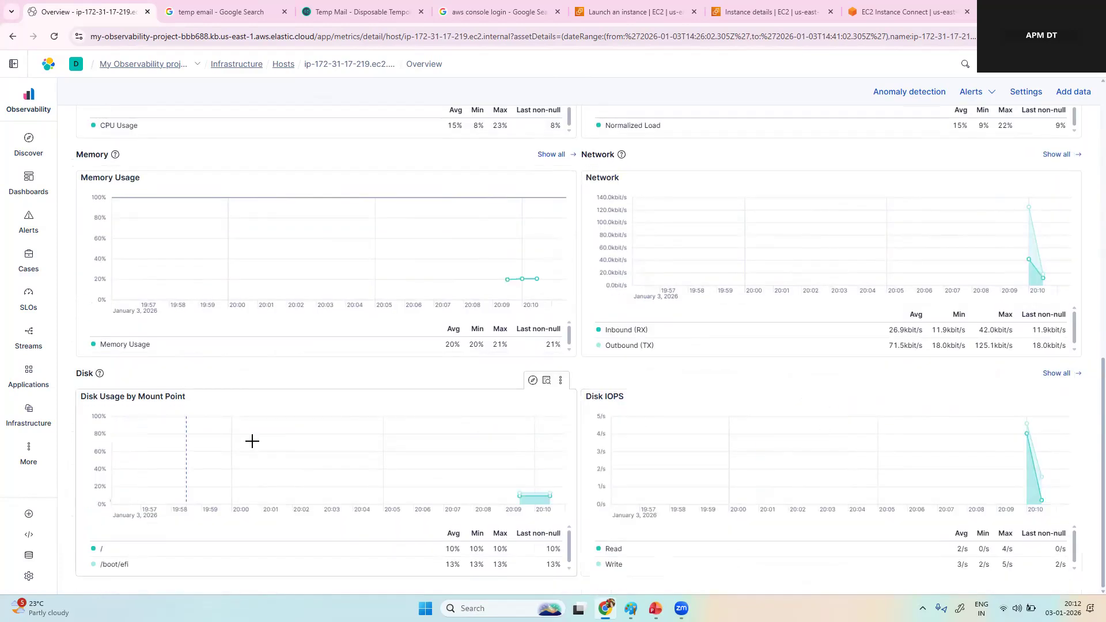
pyautogui.moveTo(531, 487)
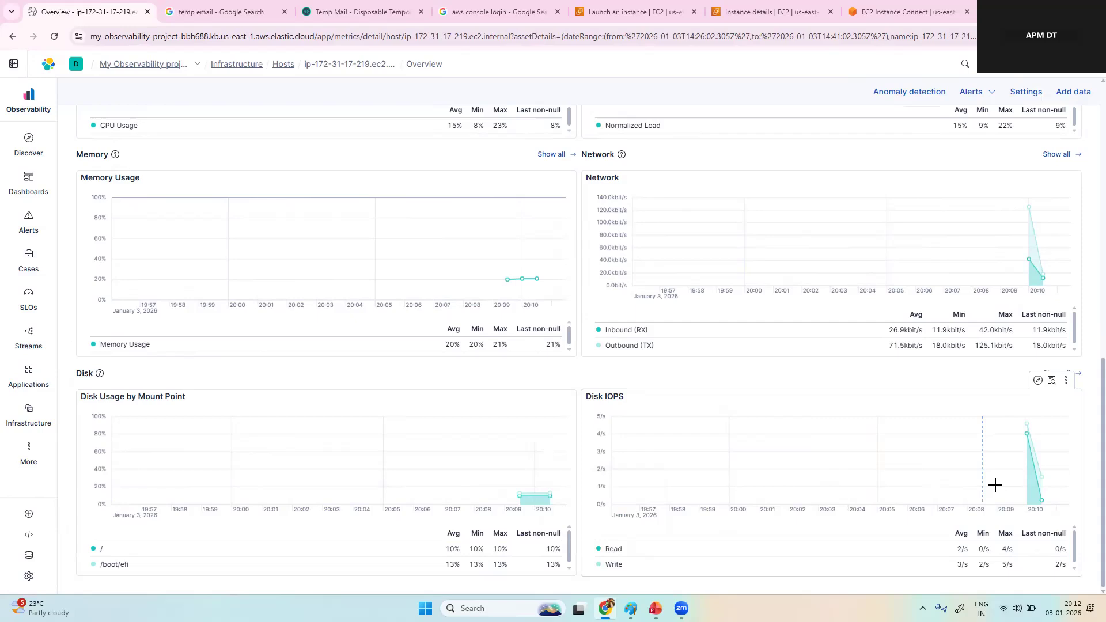
pyautogui.scroll(10, 859, 440)
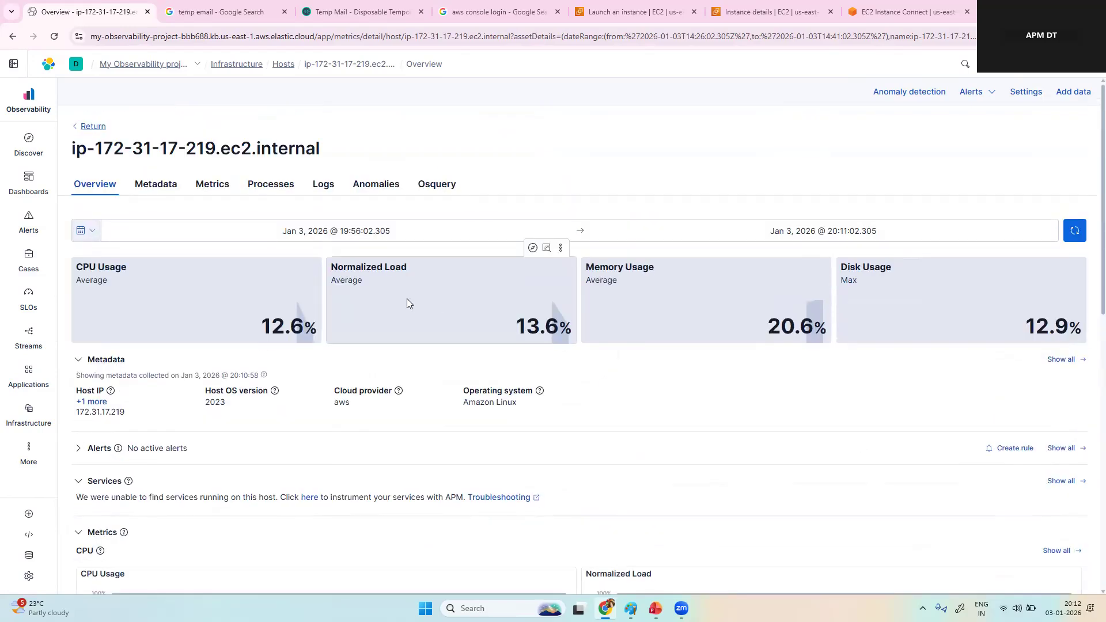
# Step: Open the host's metadata and review its operating system, agent and cloud fields
pyautogui.click(159, 187)
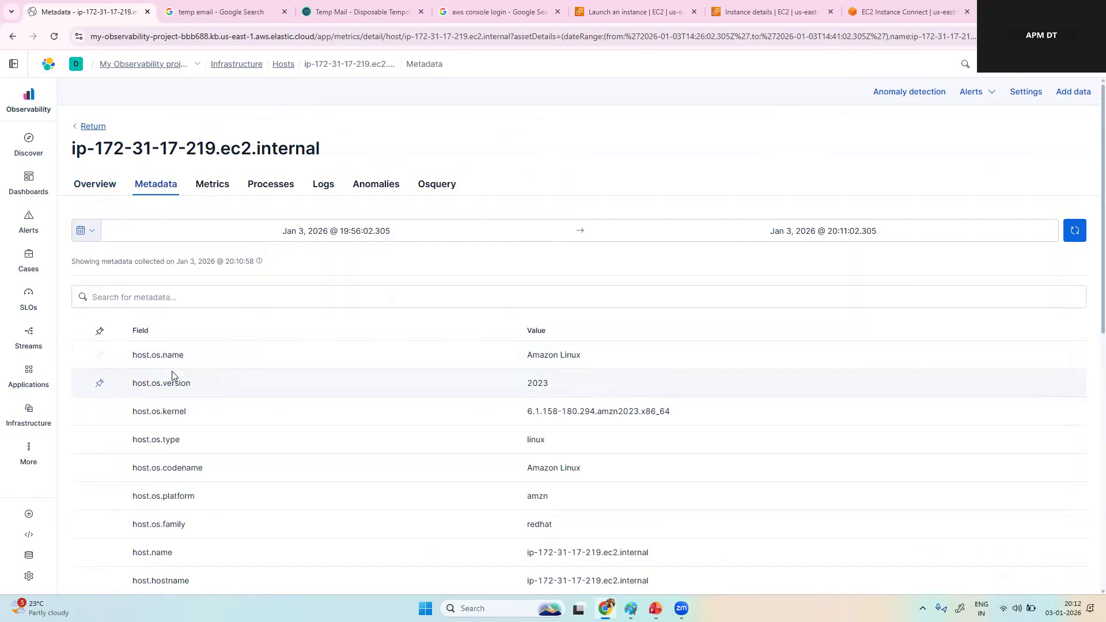
pyautogui.scroll(-8, 593, 504)
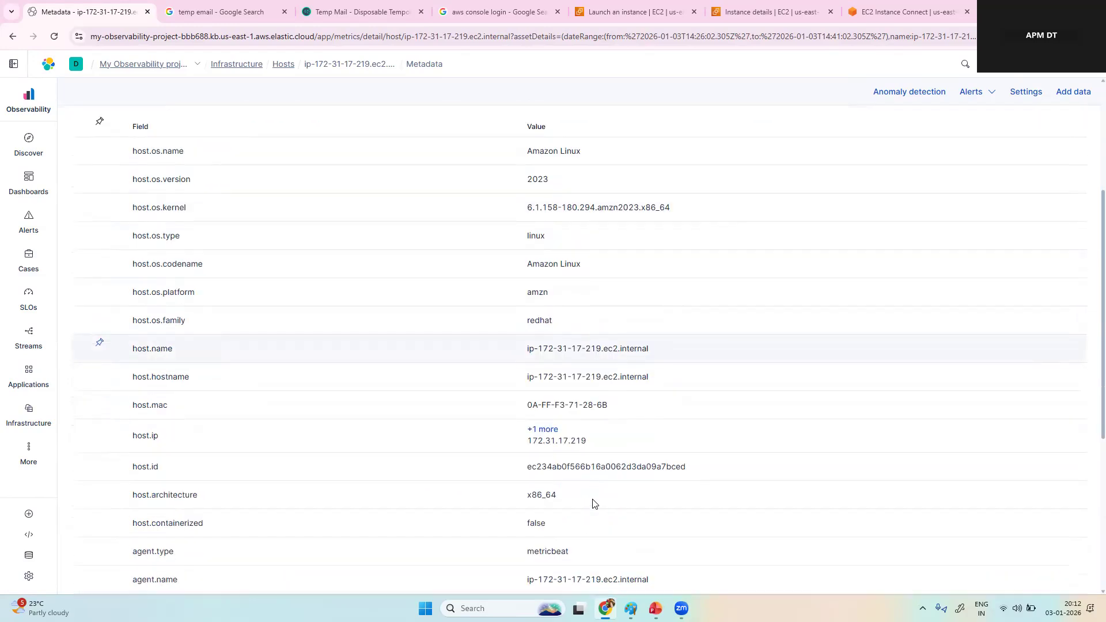
pyautogui.scroll(-1, 594, 503)
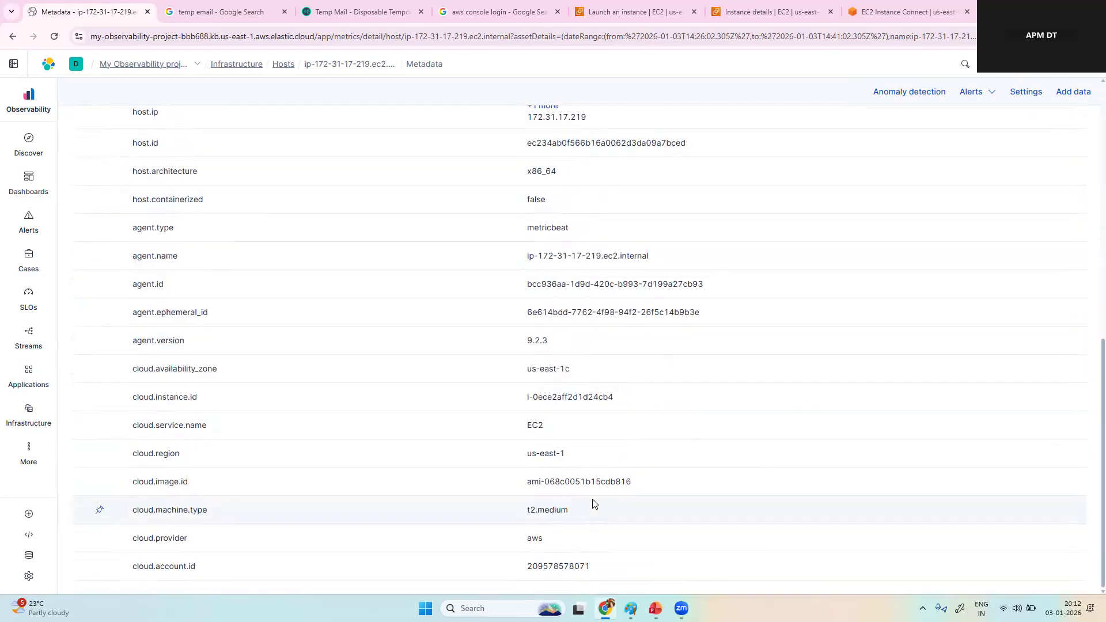
pyautogui.scroll(10, 593, 504)
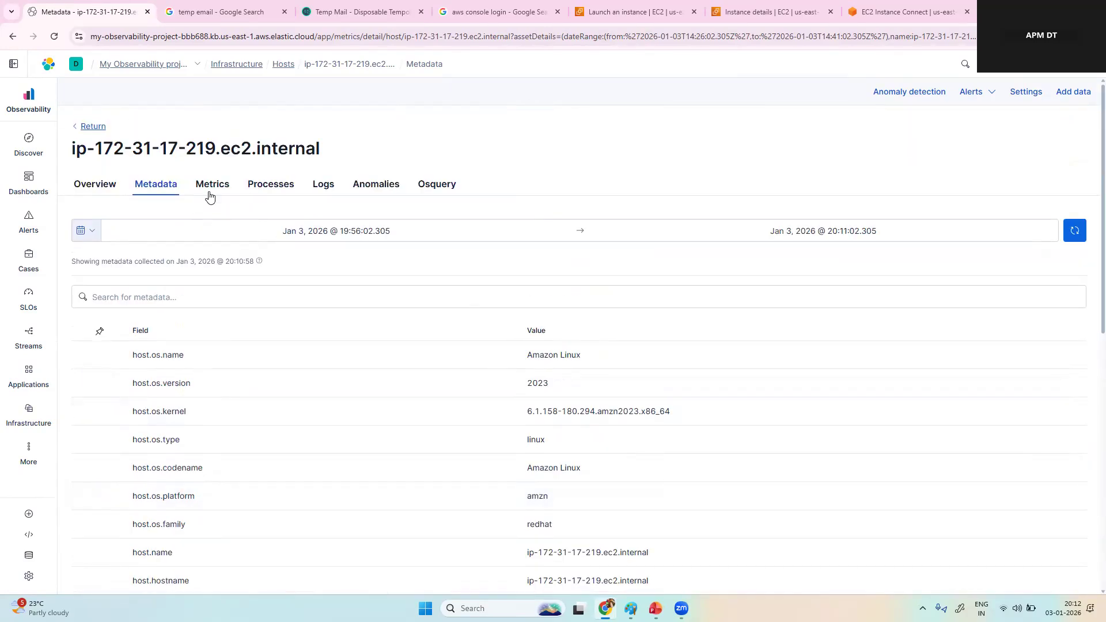
# Step: View the host's detailed metrics, then inspect the details of the running metricbeat process in its process list
pyautogui.click(211, 184)
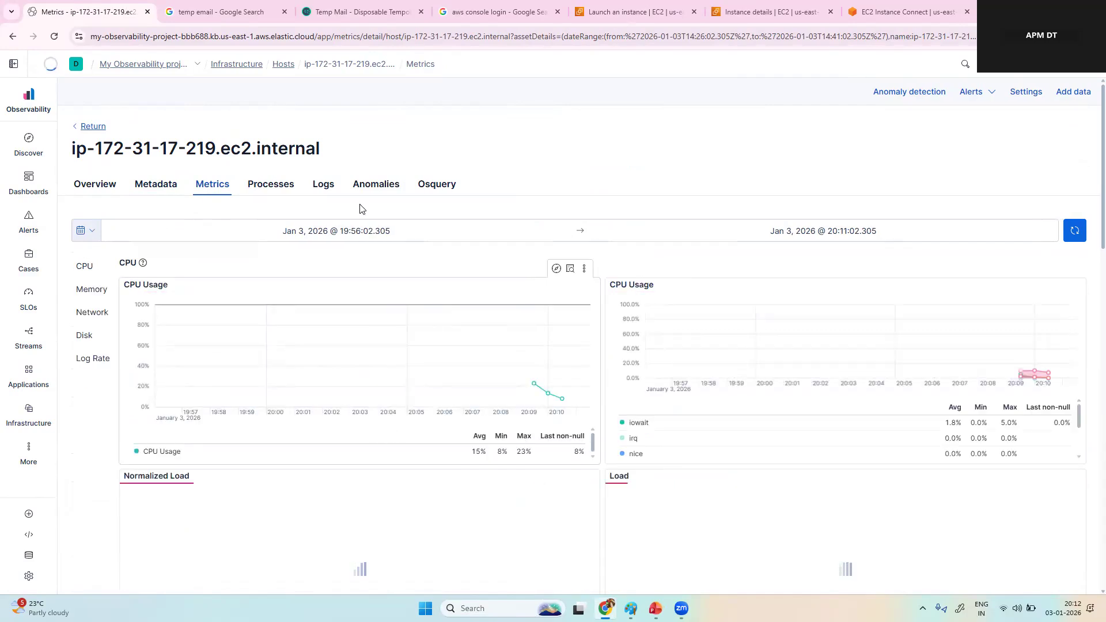
pyautogui.click(270, 190)
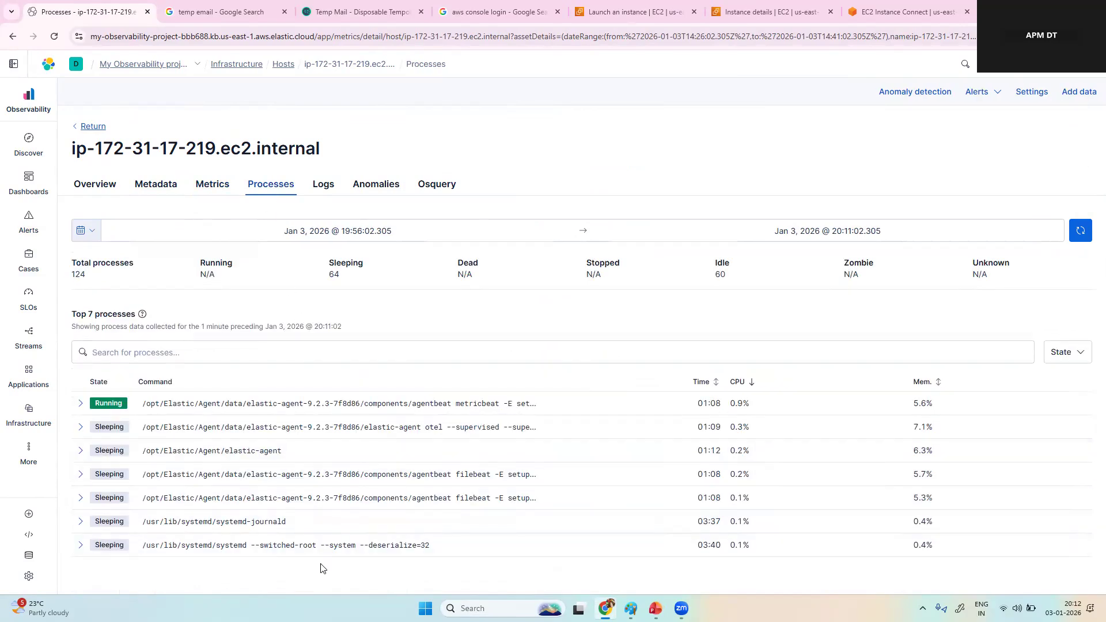
pyautogui.click(80, 404)
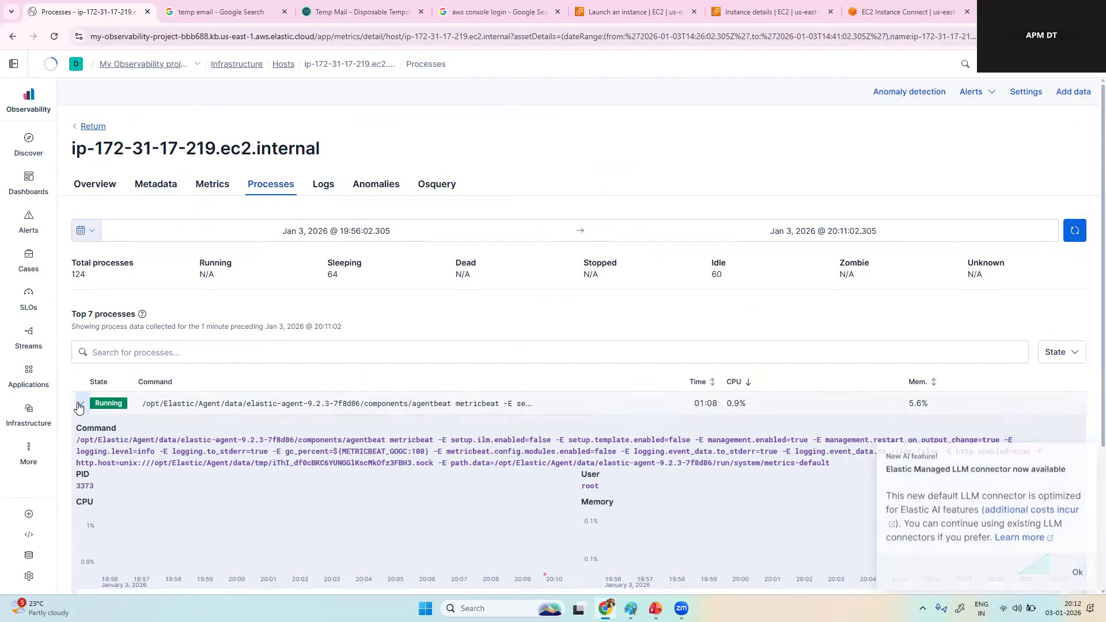
pyautogui.click(80, 405)
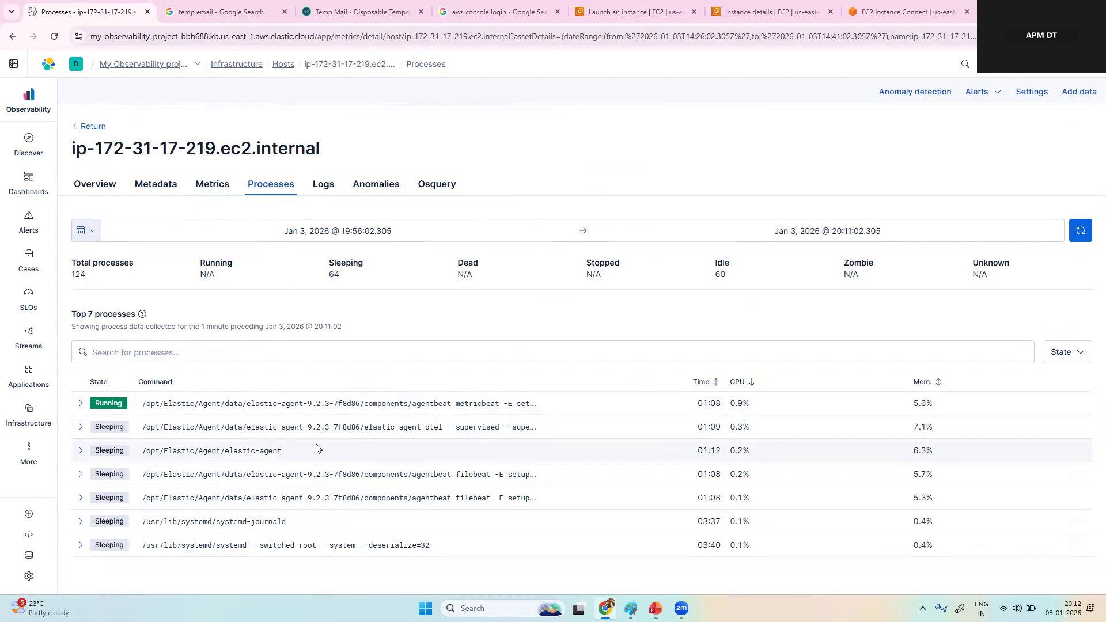
# Step: Look through the host's logs, anomalies and Osquery sections, then return to its overview
pyautogui.click(325, 190)
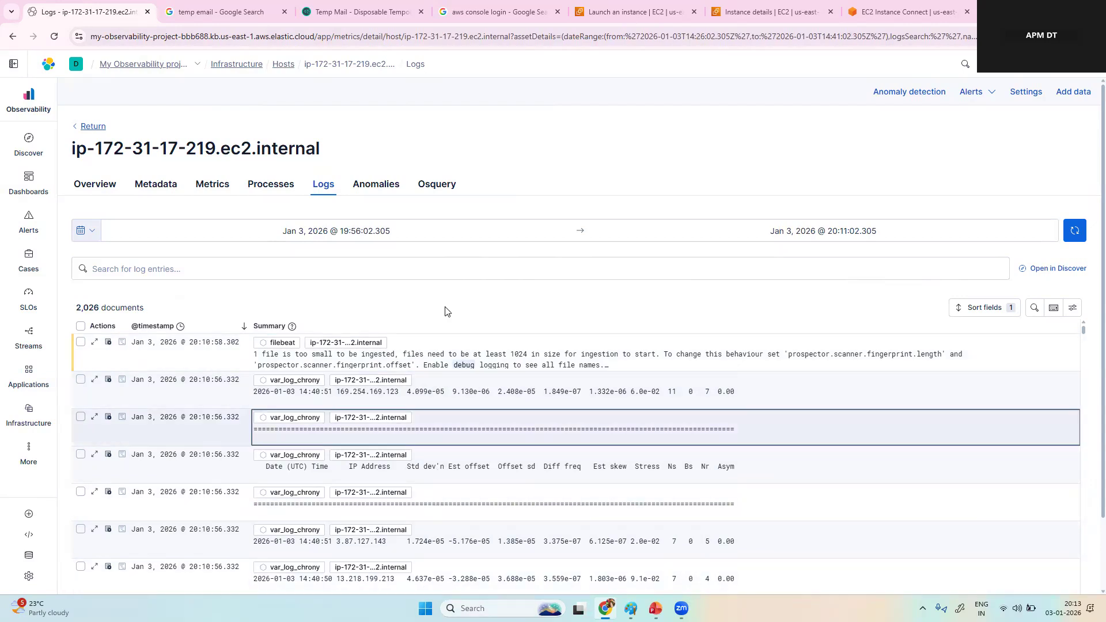
pyautogui.click(364, 191)
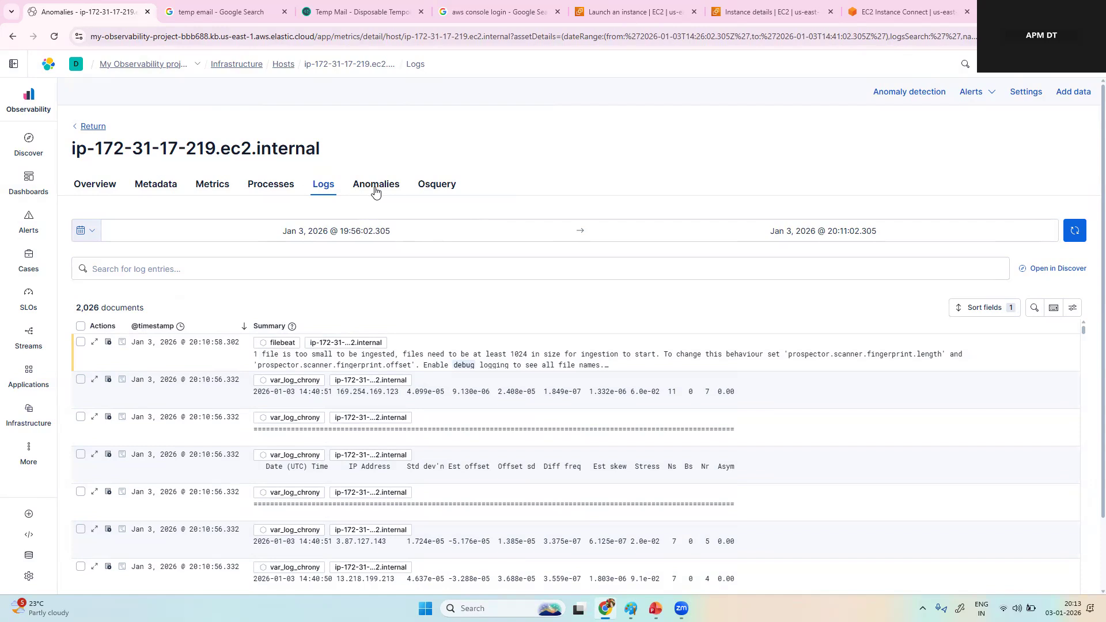
pyautogui.click(274, 185)
pyautogui.click(368, 189)
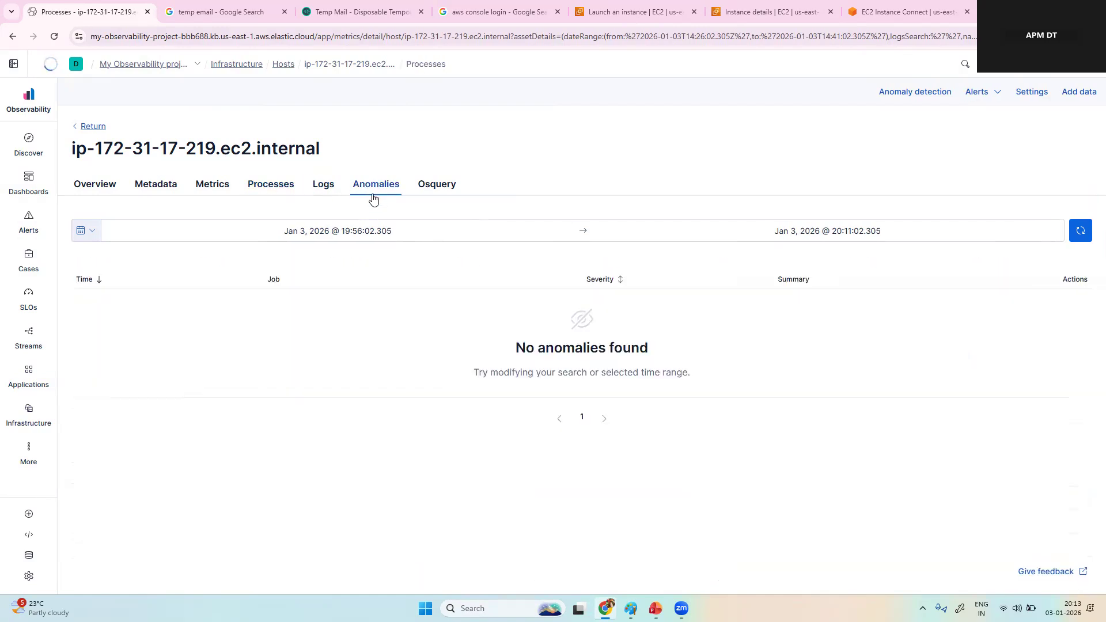
pyautogui.click(442, 190)
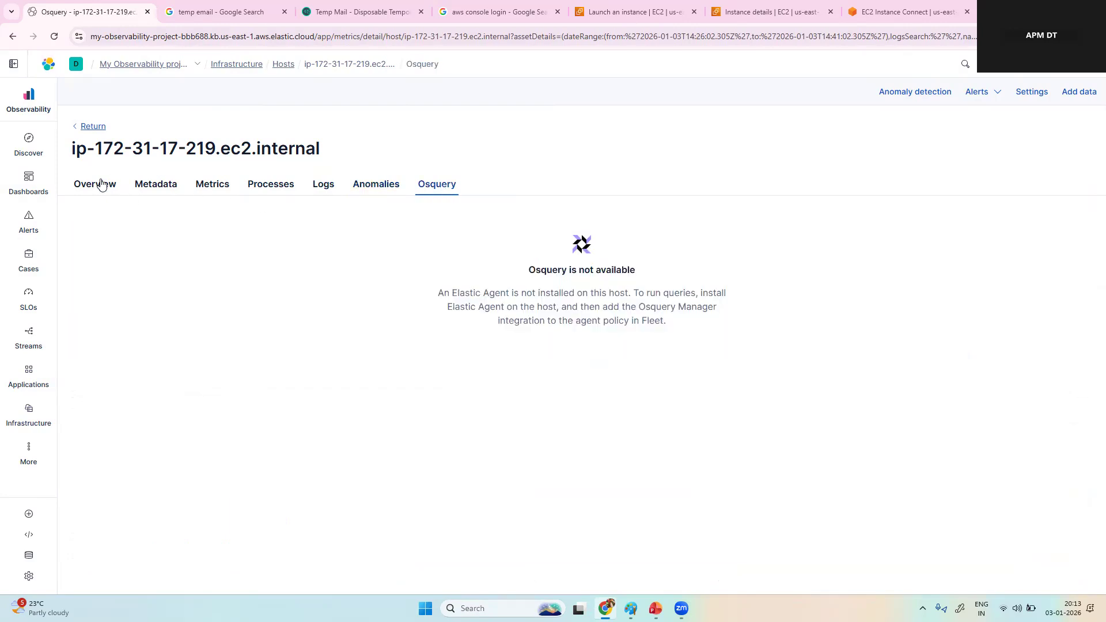
pyautogui.click(95, 197)
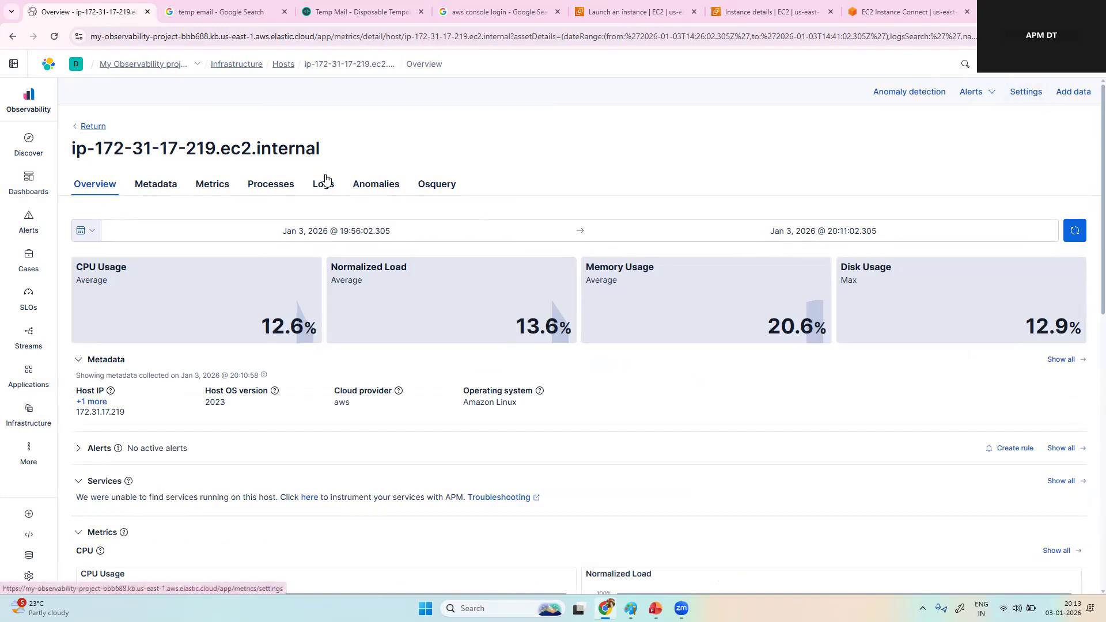
# Step: Rename the infrastructure source configuration to petclinic, checking the name against the EC2 instance details, and save the settings
pyautogui.click(1027, 95)
pyautogui.doubleClick(624, 232)
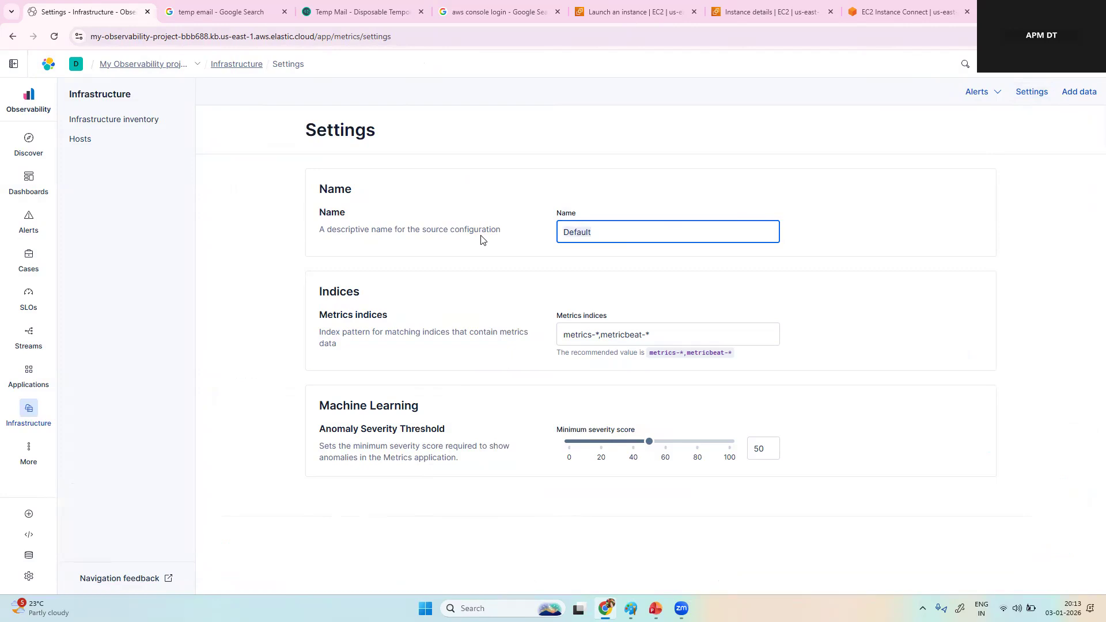
pyautogui.press('BackSpace')
pyautogui.write('petclinic')
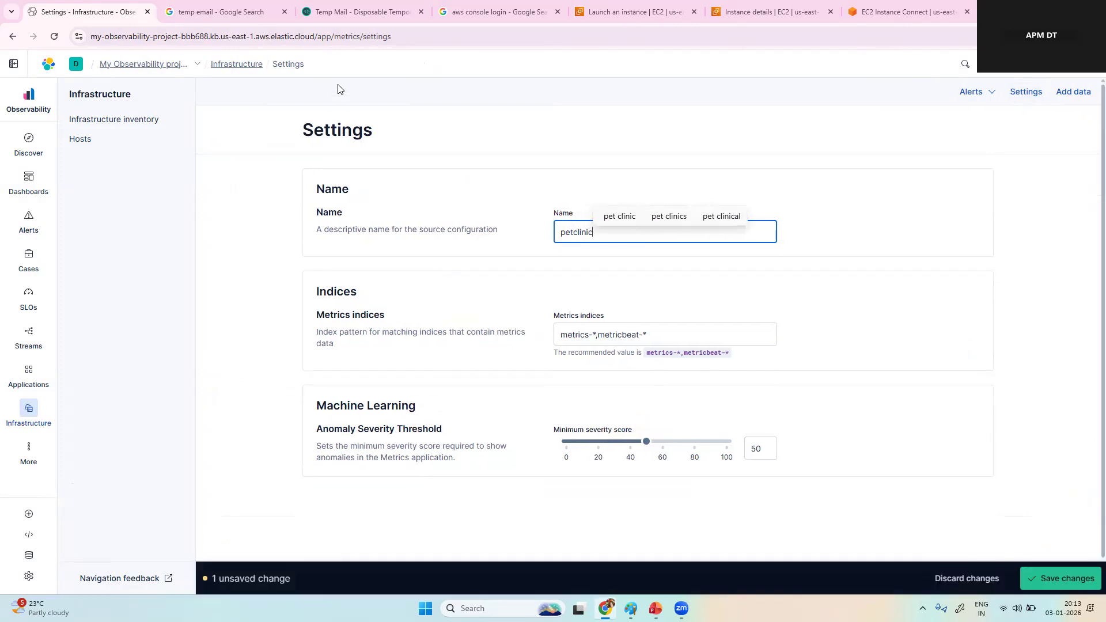
pyautogui.click(772, 12)
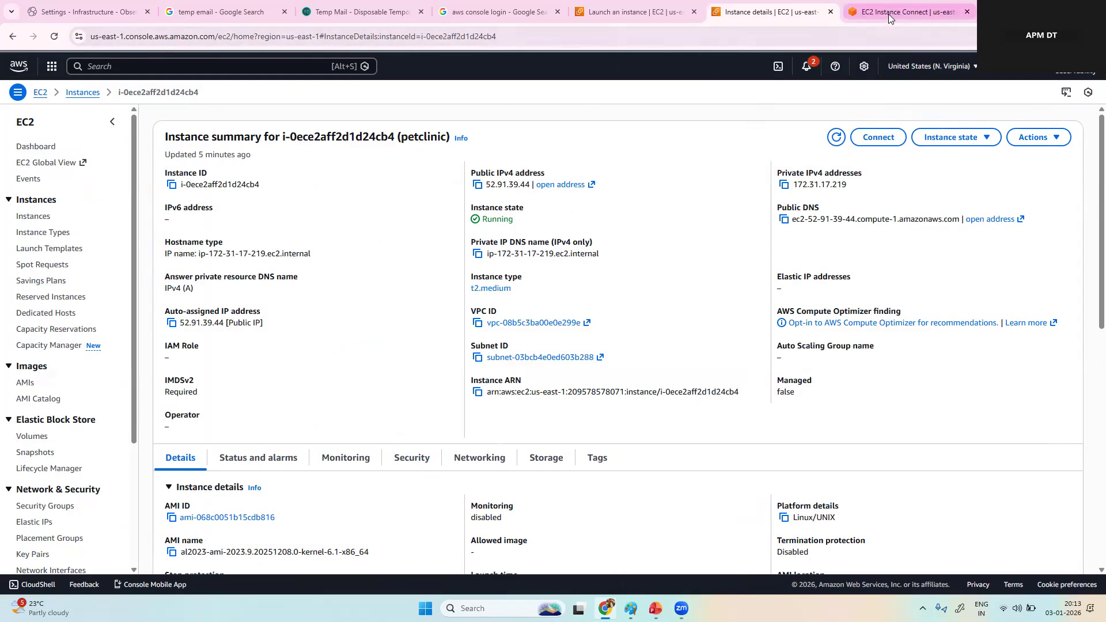
pyautogui.click(87, 11)
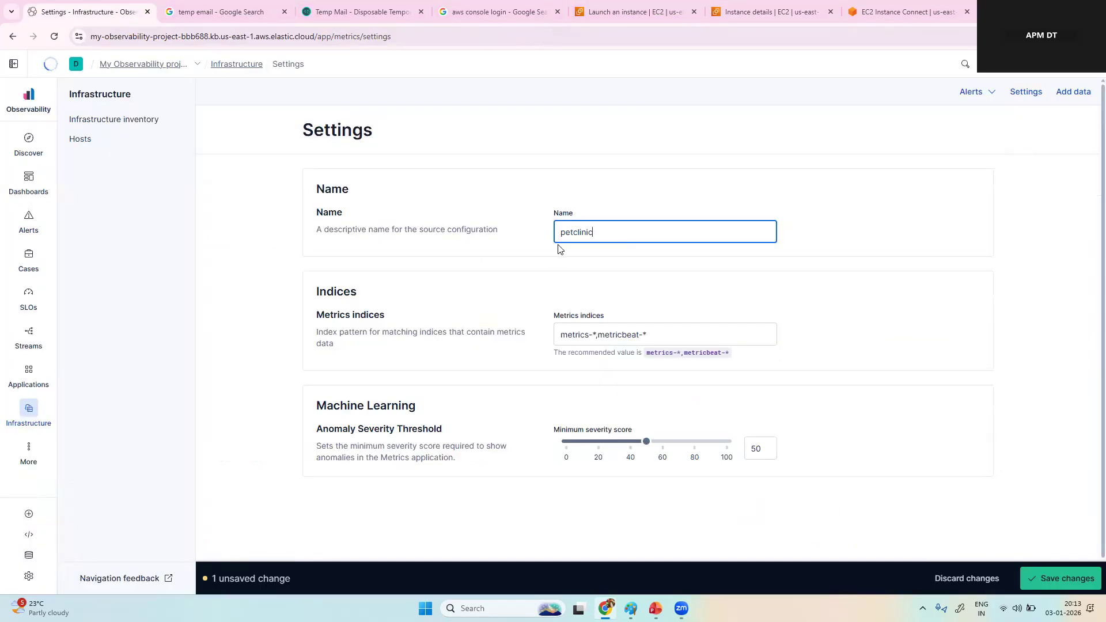
pyautogui.click(1077, 582)
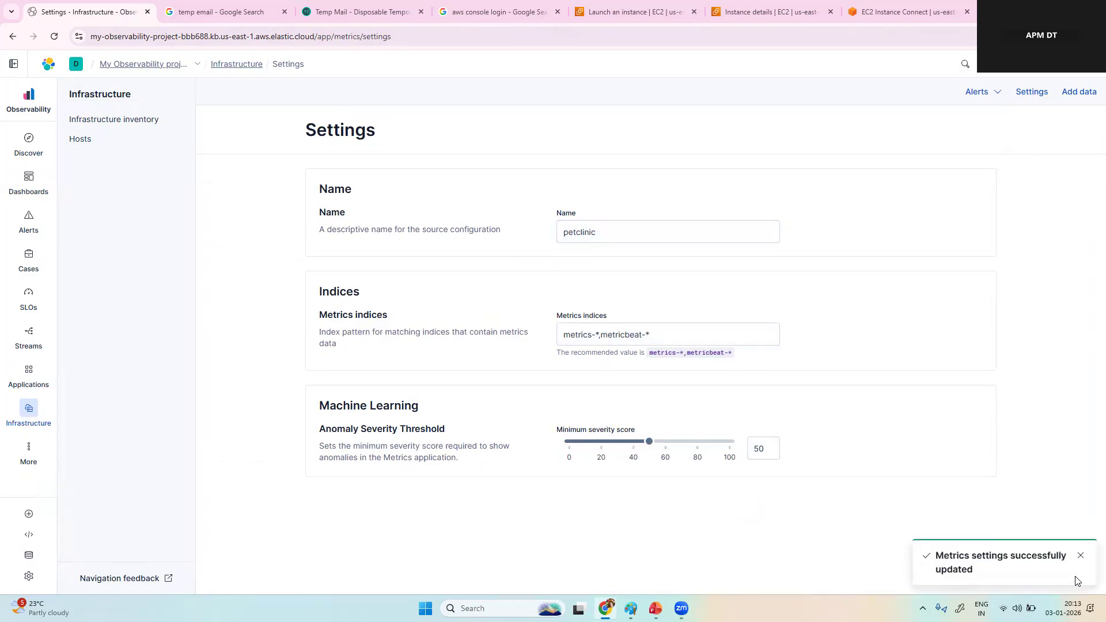
pyautogui.click(94, 143)
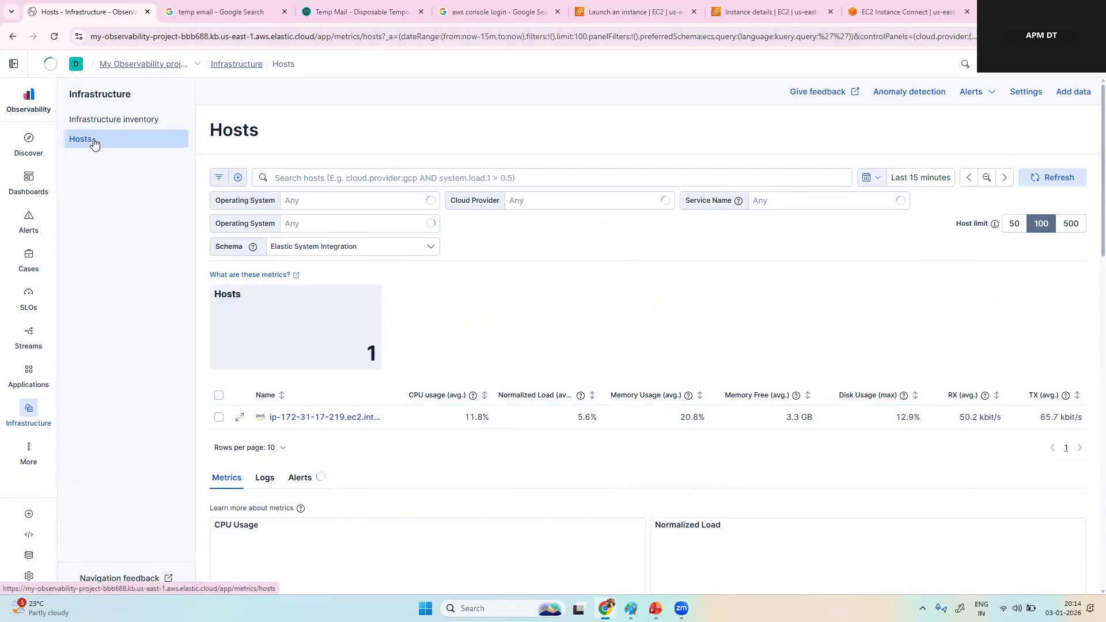
pyautogui.click(241, 417)
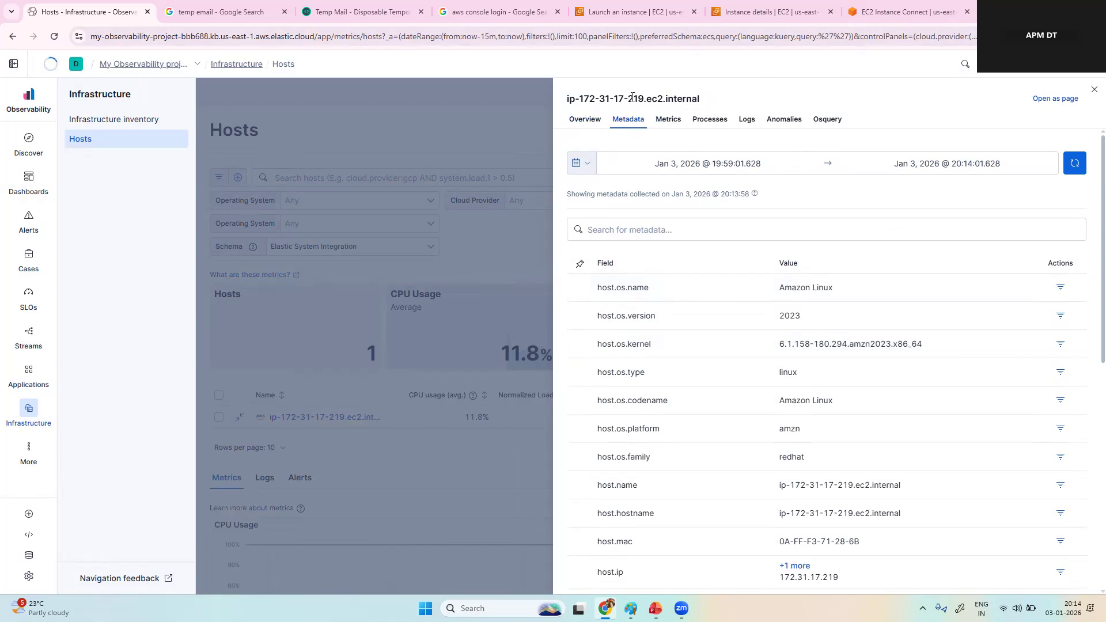
pyautogui.click(584, 119)
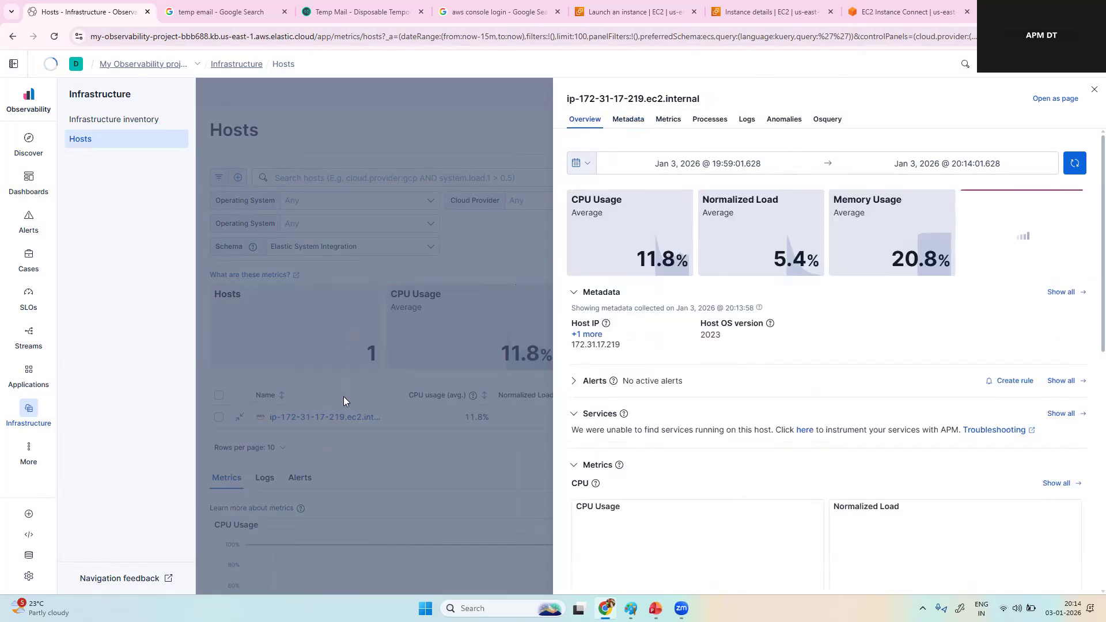
pyautogui.click(1055, 99)
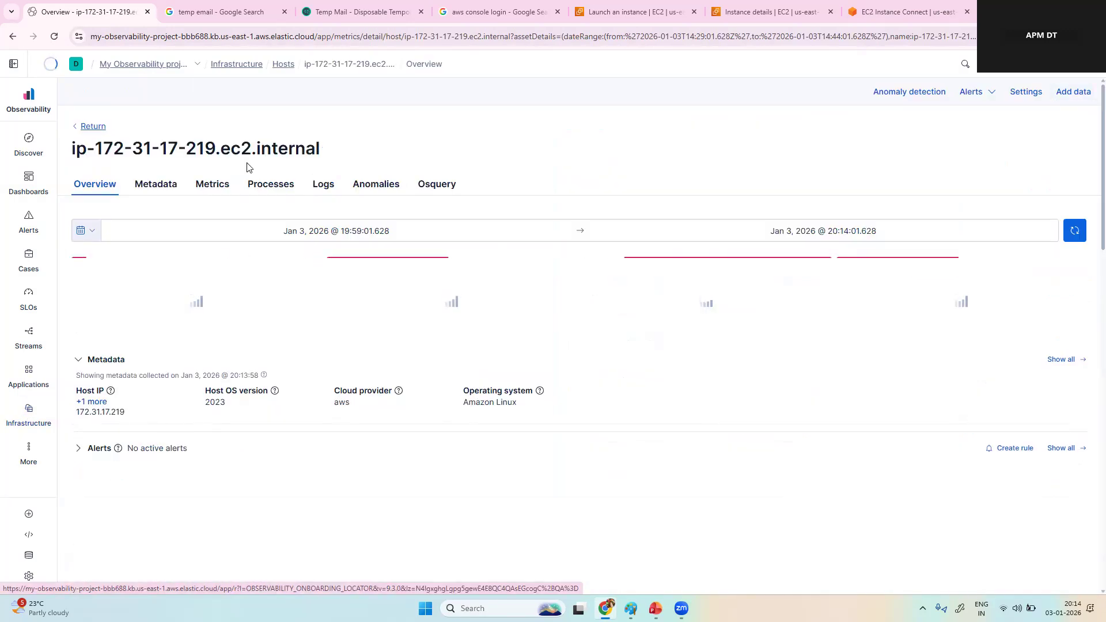
pyautogui.doubleClick(190, 148)
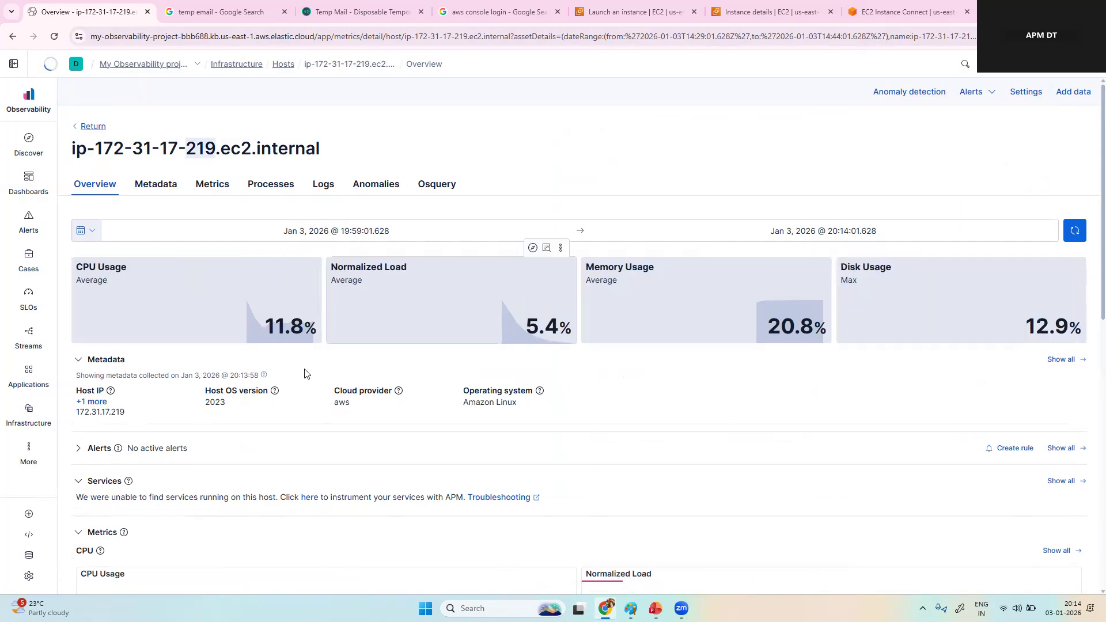
# Step: Check the host name, IP and cloud instance fields in the reopened host's metadata
pyautogui.click(149, 191)
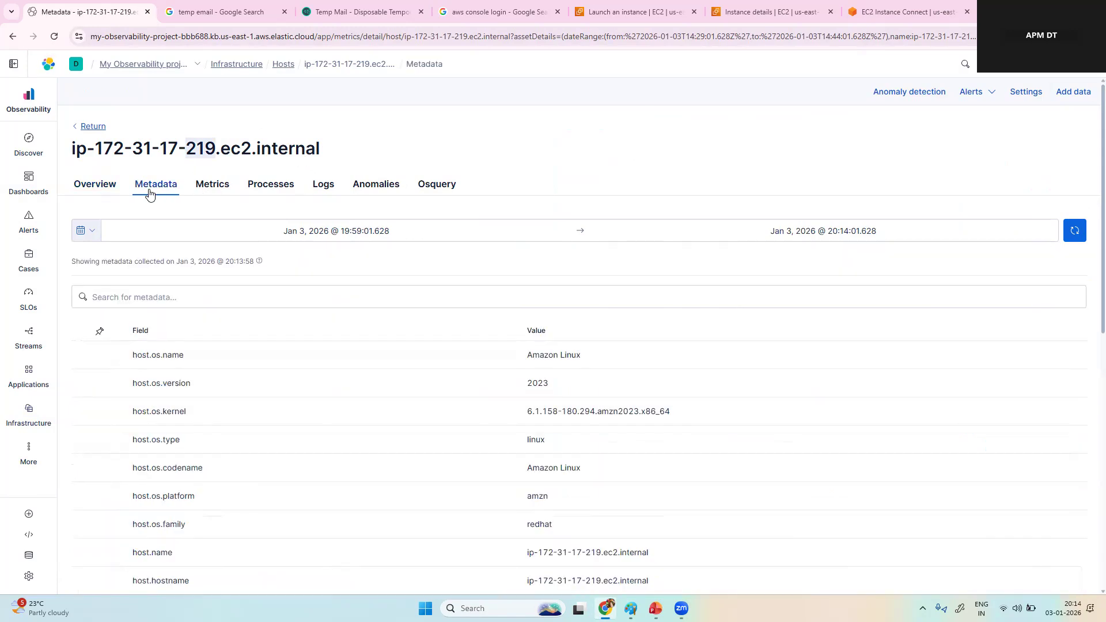
pyautogui.click(634, 553)
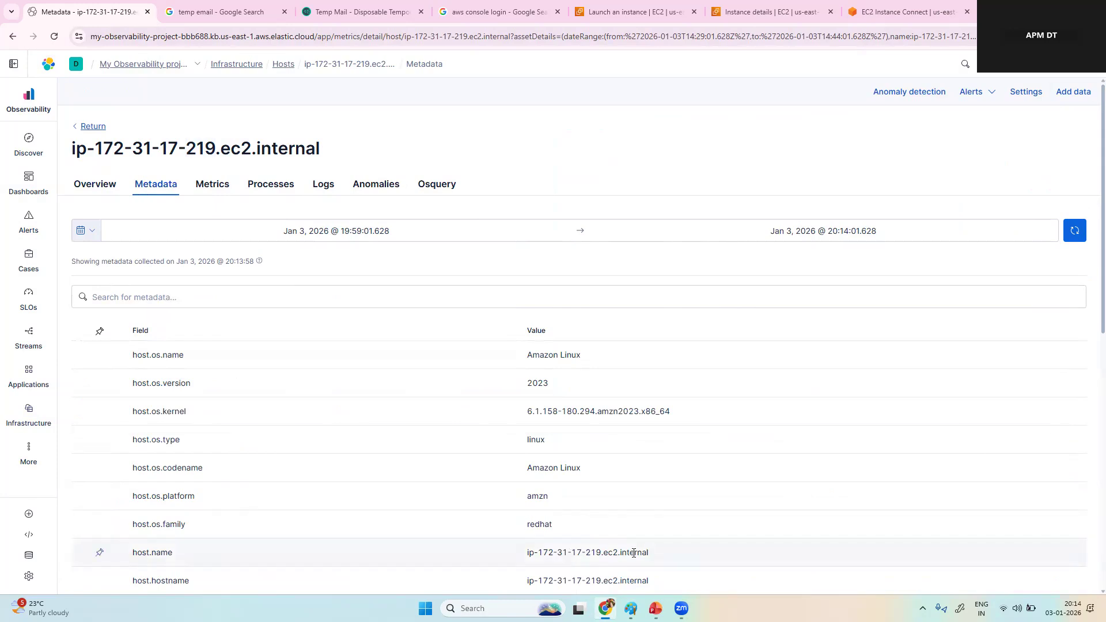
pyautogui.scroll(-2, 566, 554)
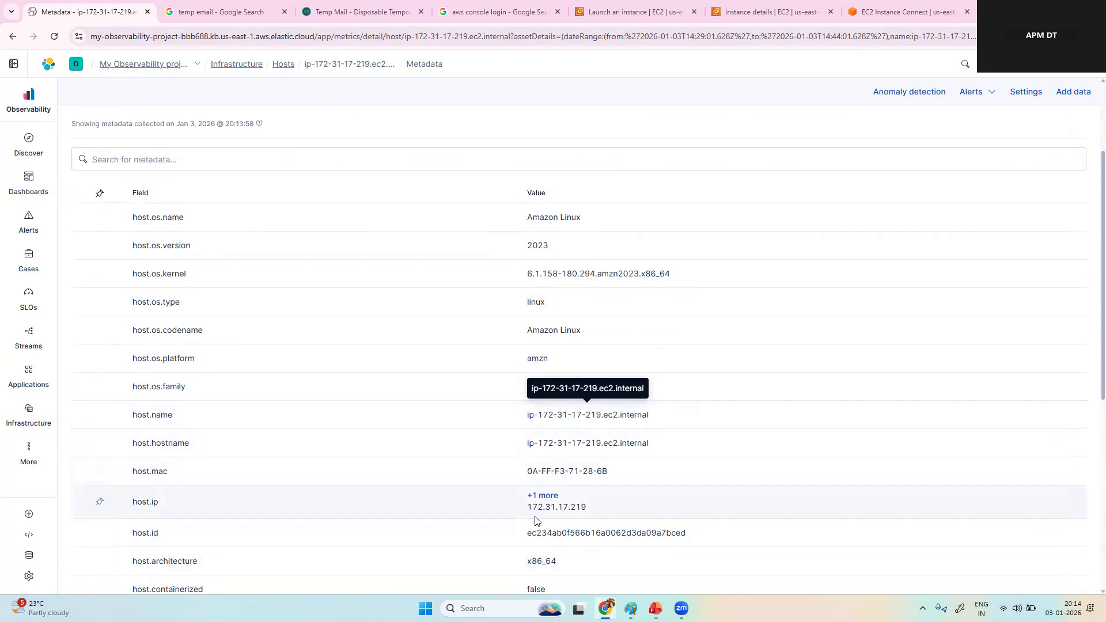
pyautogui.scroll(-1, 535, 522)
pyautogui.scroll(-5, 535, 521)
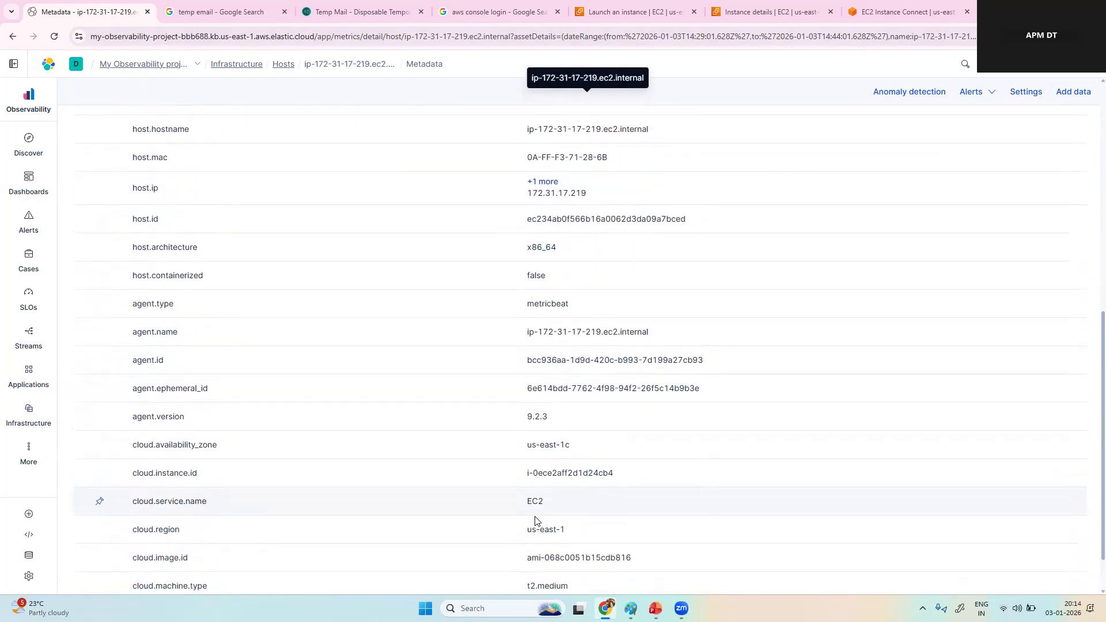
pyautogui.scroll(7, 535, 521)
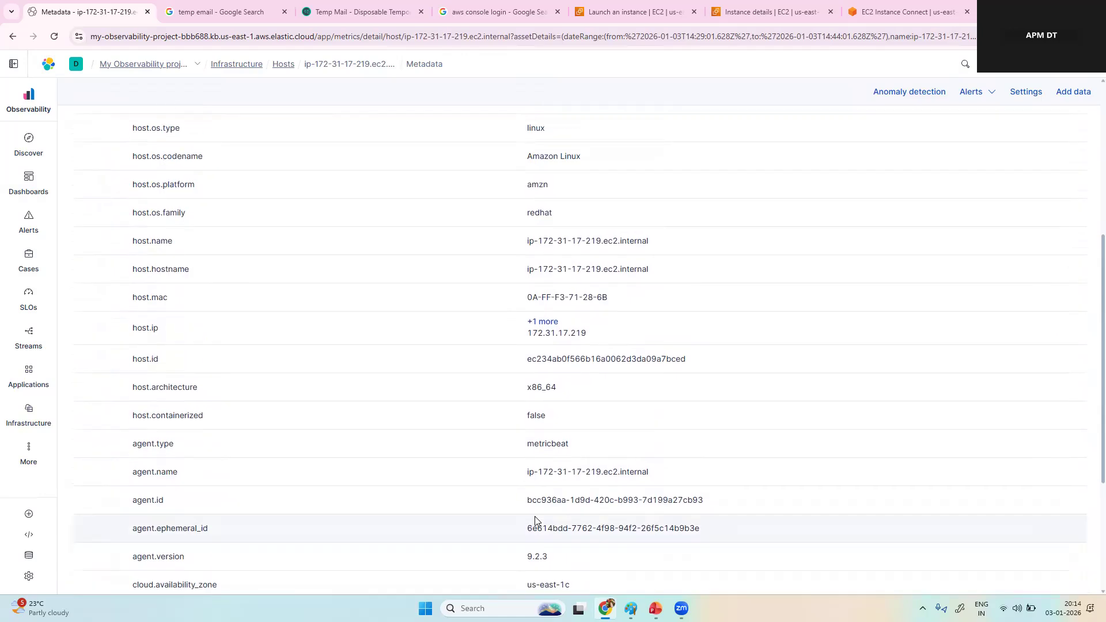
pyautogui.scroll(1, 536, 522)
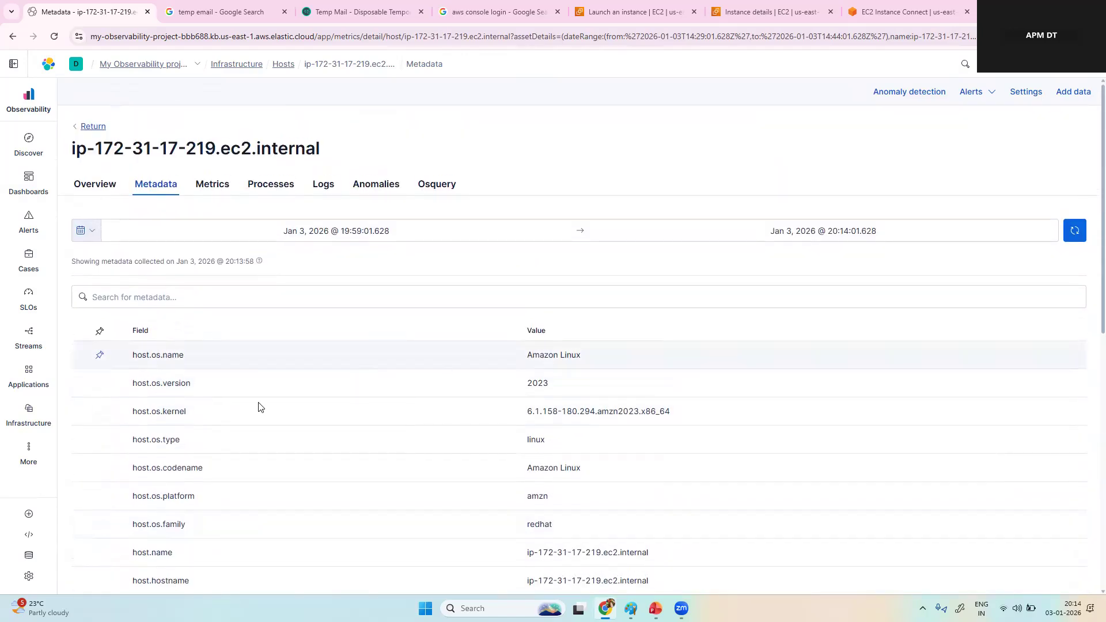
# Step: Locate the host.name value in the host's metadata and switch to the petclinic instance's EC2 Instance Connect terminal
pyautogui.scroll(-1, 580, 539)
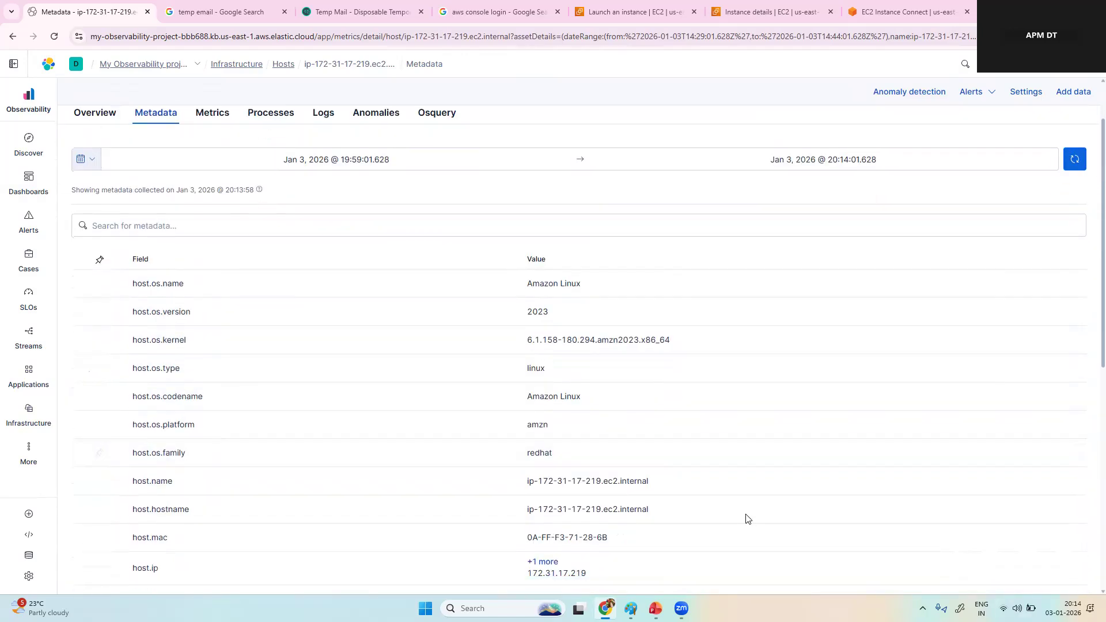
pyautogui.moveTo(531, 483); pyautogui.dragTo(662, 487)
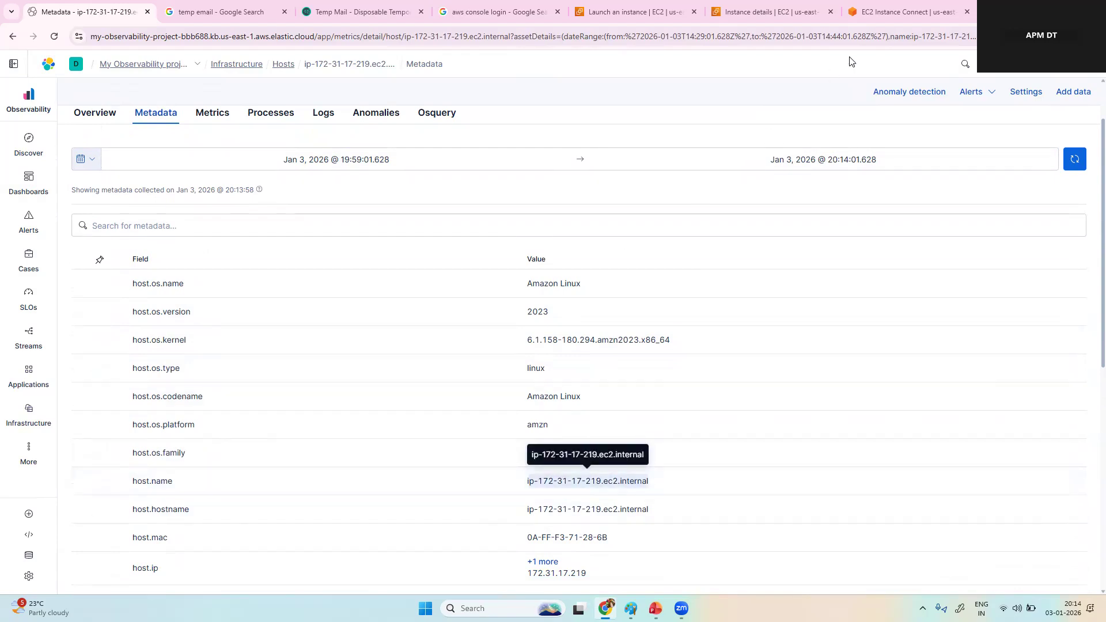
pyautogui.click(896, 17)
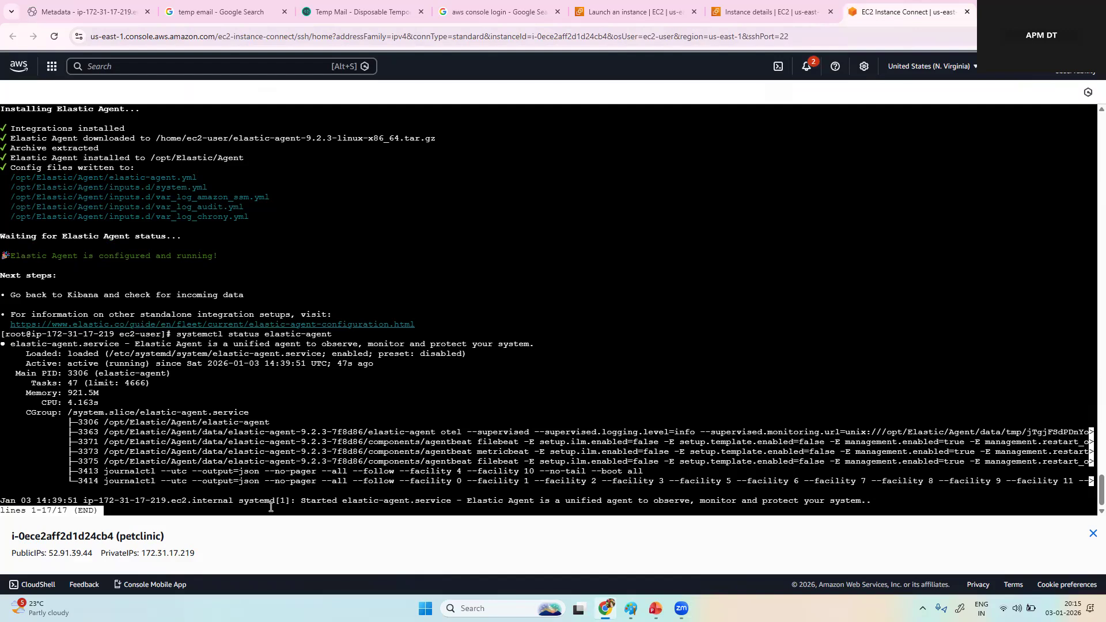
# Step: Leave the service status output and set the instance's hostname to petlclinic with hostnamectl set-hostname
pyautogui.hotkey('ctrl', 'c')
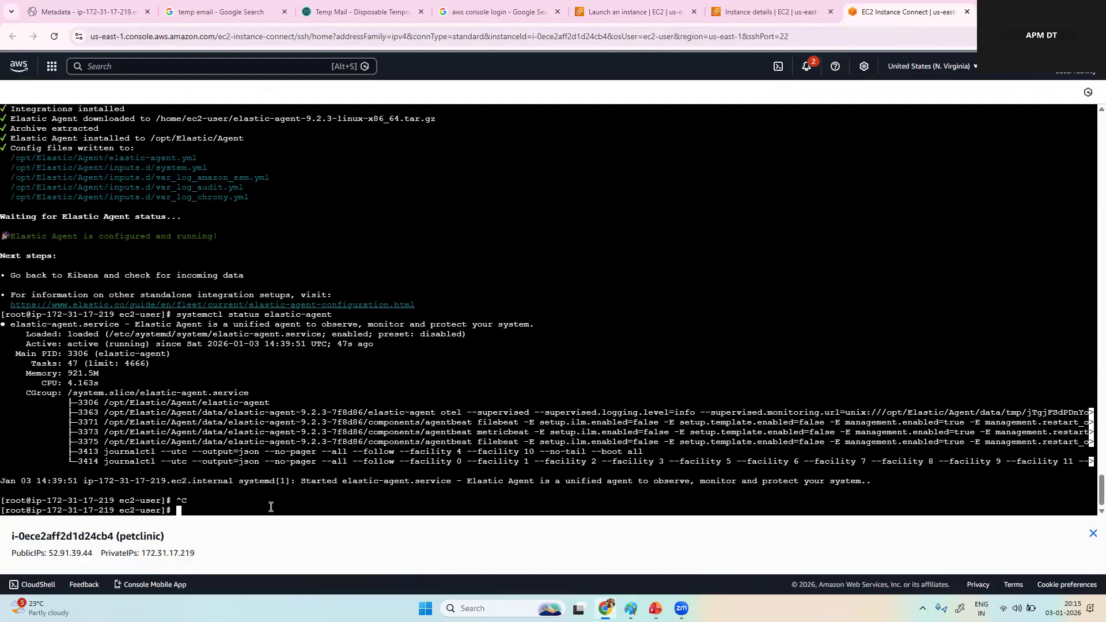
pyautogui.write('hosta')
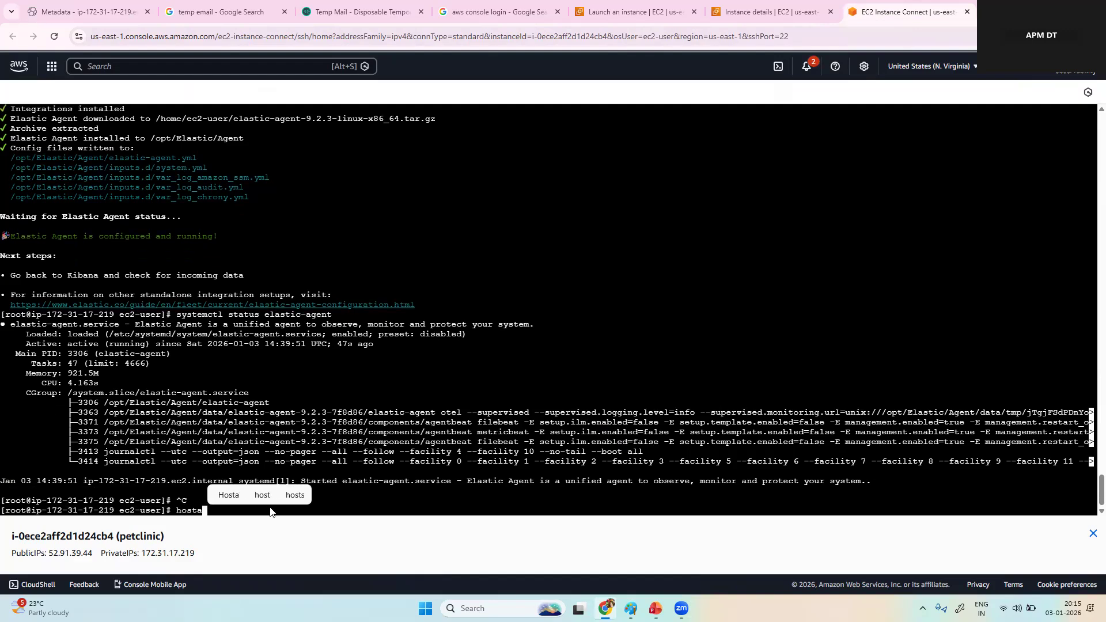
pyautogui.write('nme')
pyautogui.press('BackSpace')
pyautogui.press('BackSpace')
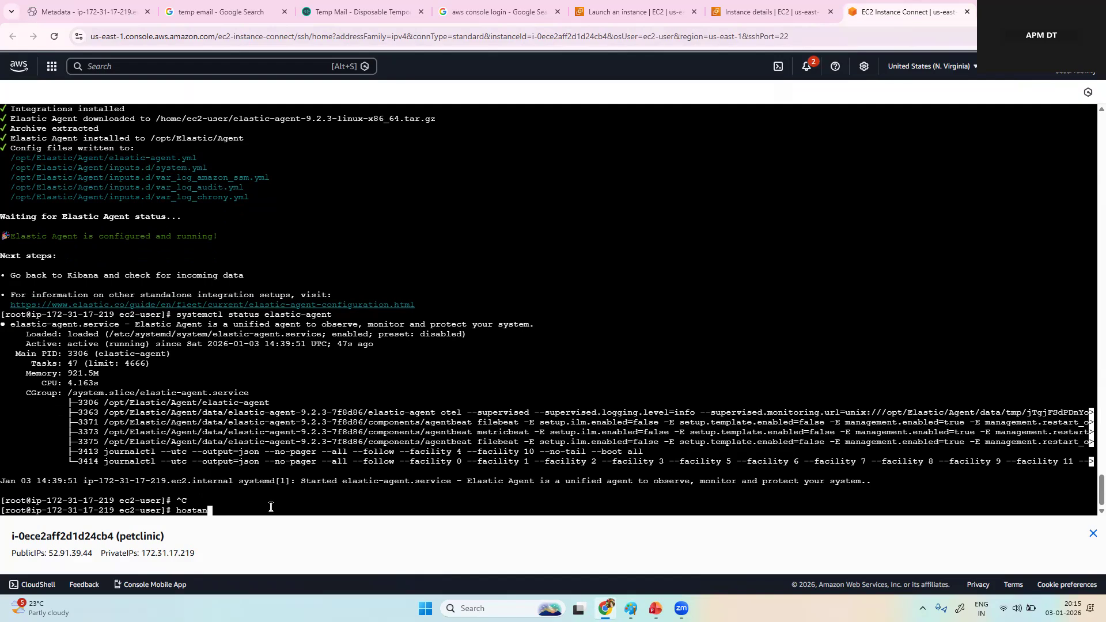
pyautogui.write('nmae')
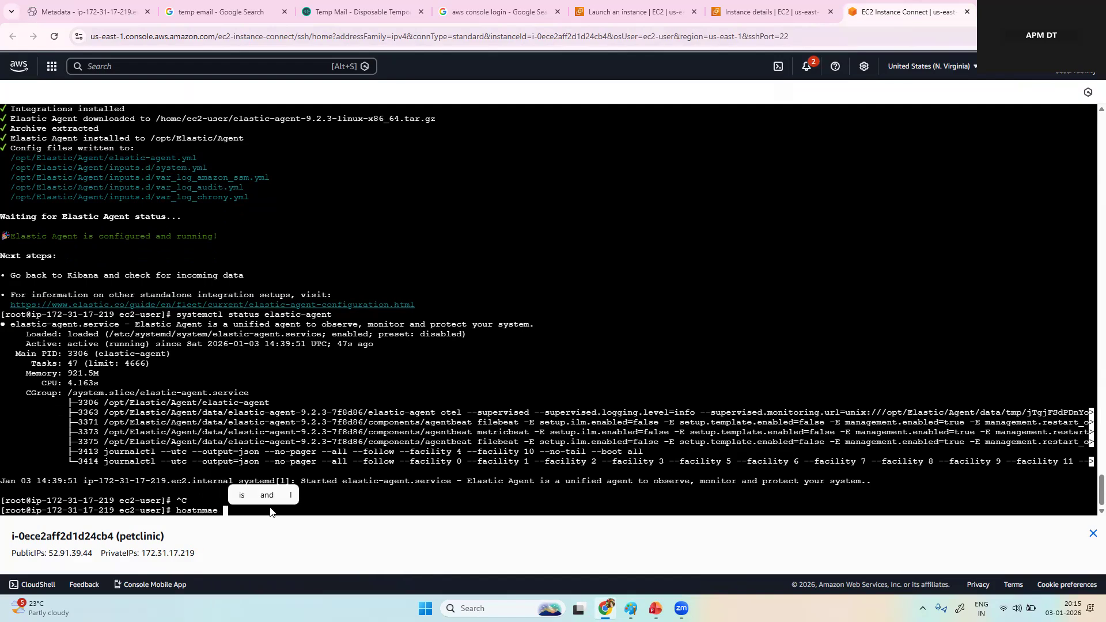
pyautogui.write('amecrl')
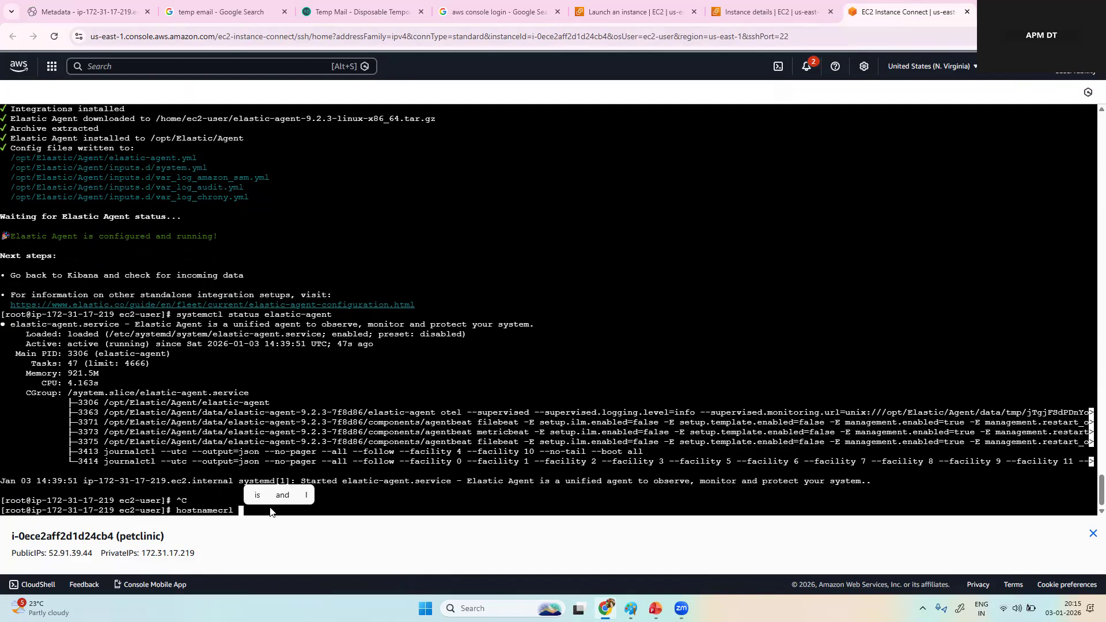
pyautogui.write('tl set')
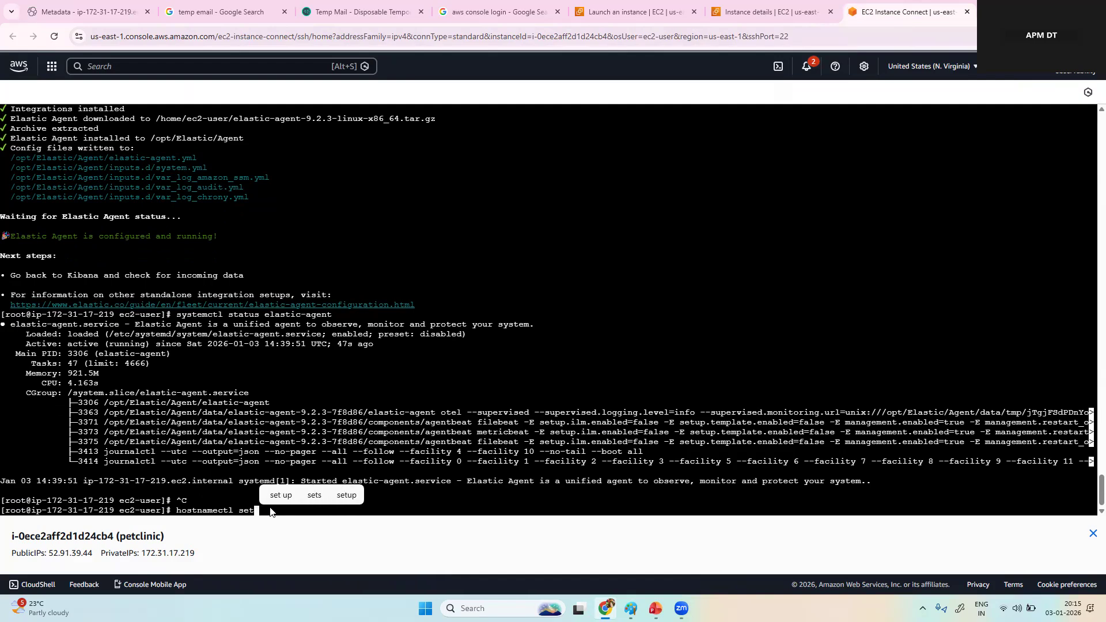
pyautogui.write(' h')
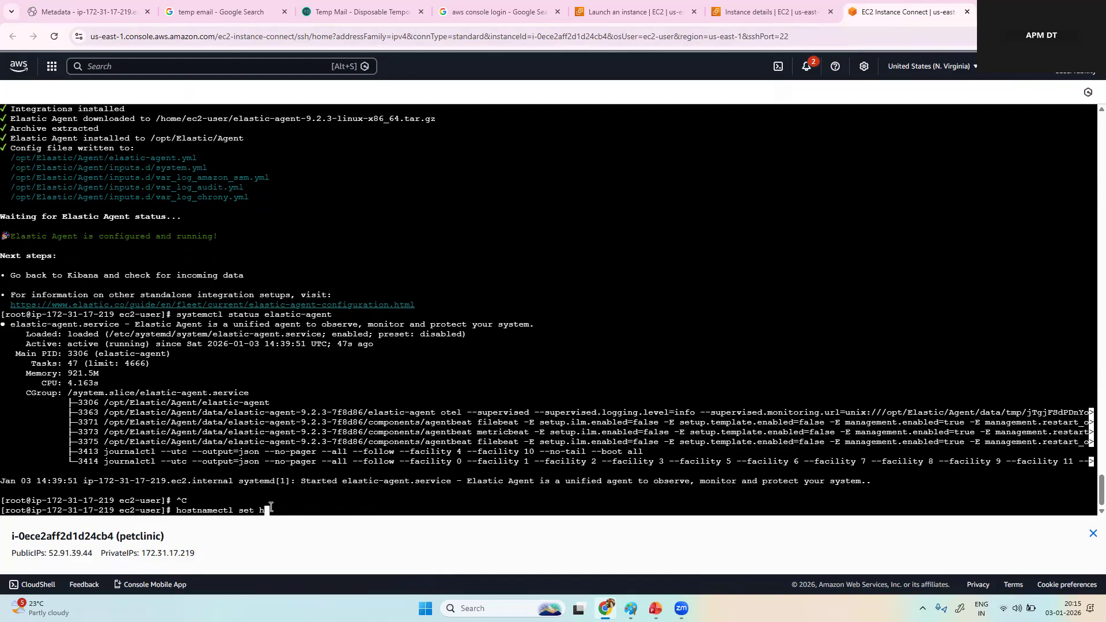
pyautogui.press('BackSpace')
pyautogui.press('BackSpace')
pyautogui.write('-hostname ')
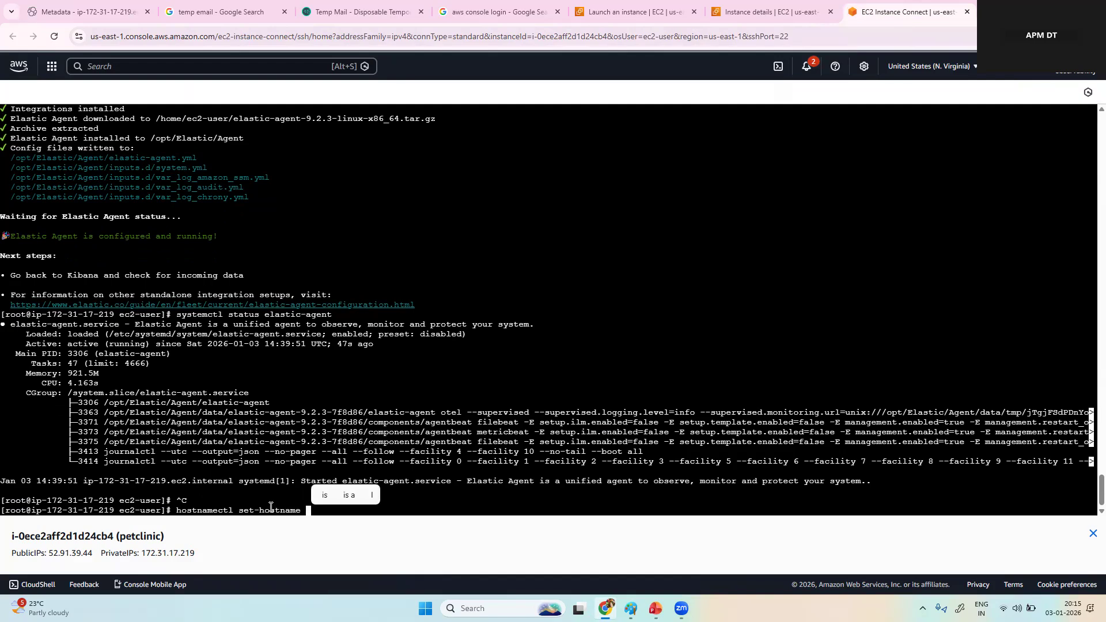
pyautogui.write('petlc')
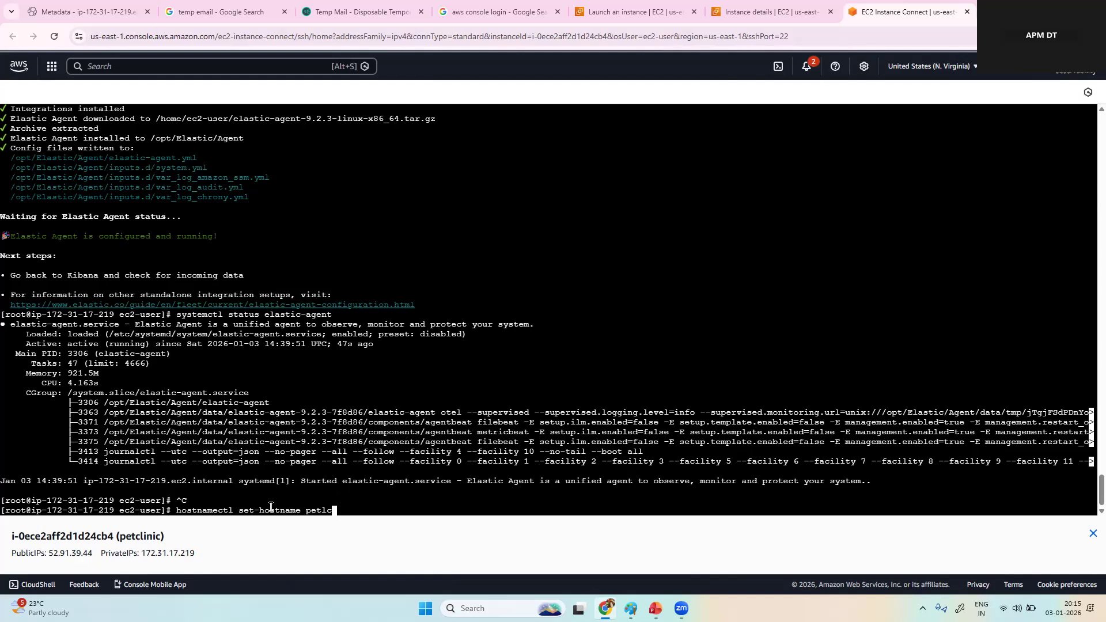
pyautogui.write('ininlinic')
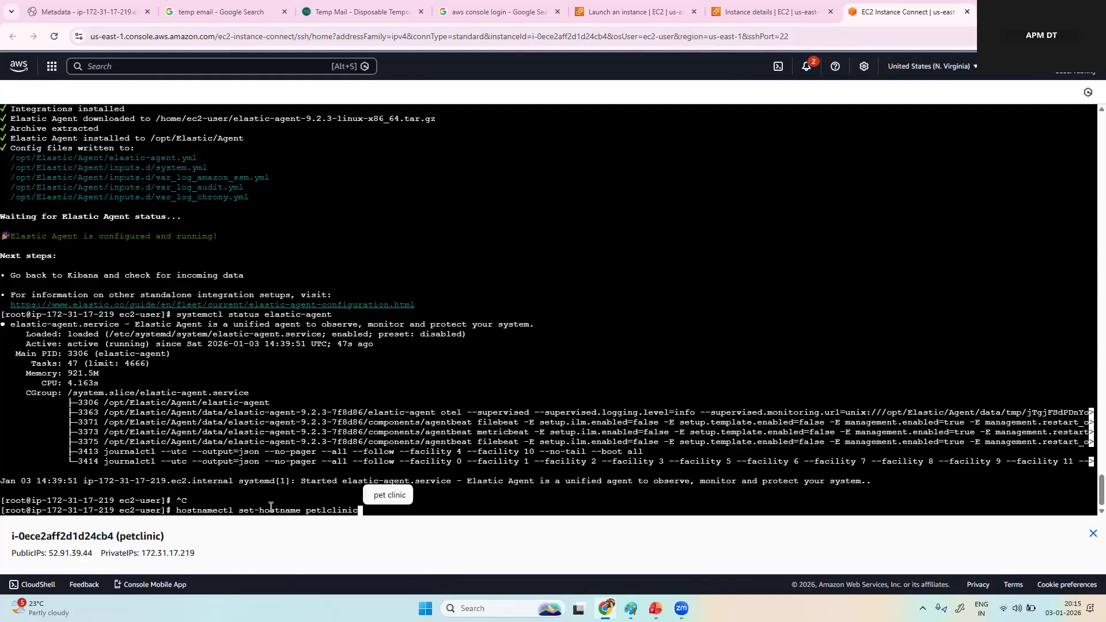
pyautogui.press('Return')
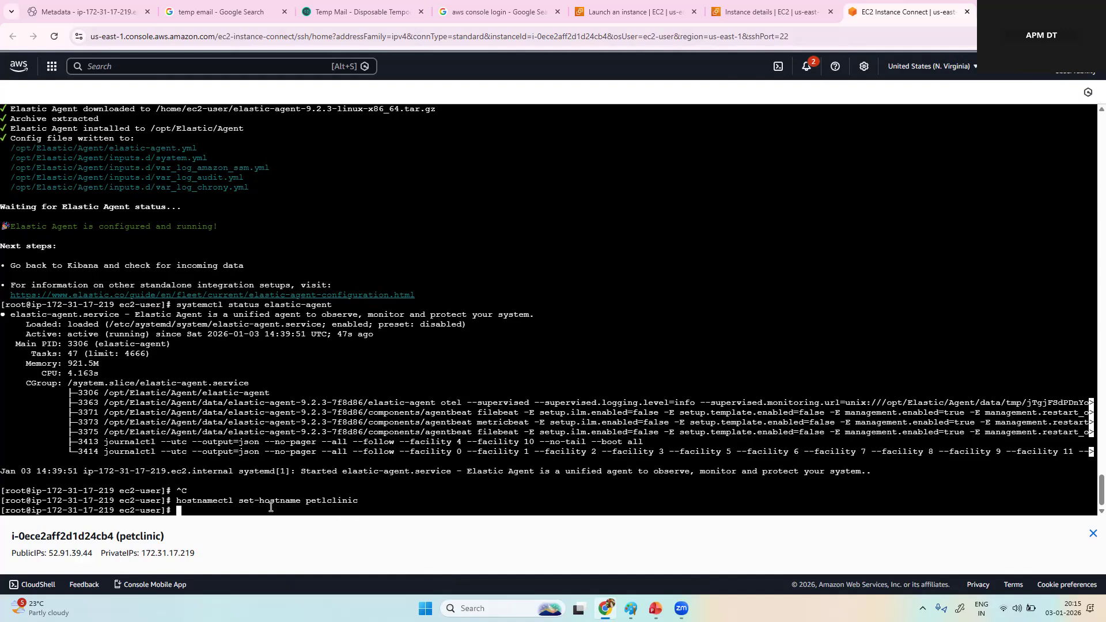
# Step: Print the instance's current name with the hostname command
pyautogui.write('hos')
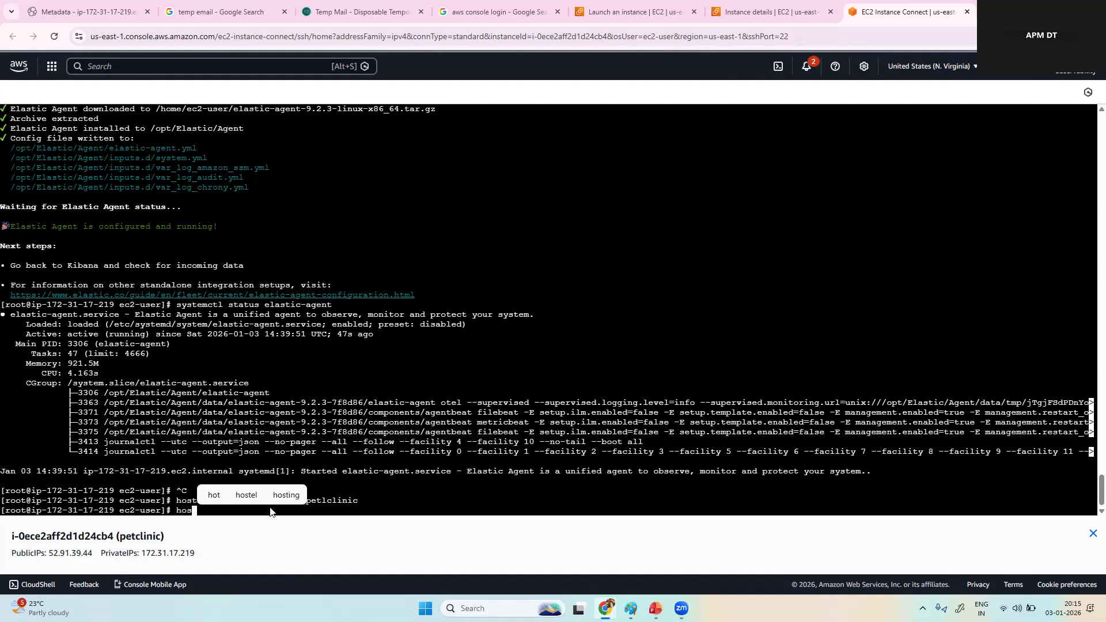
pyautogui.write('tname')
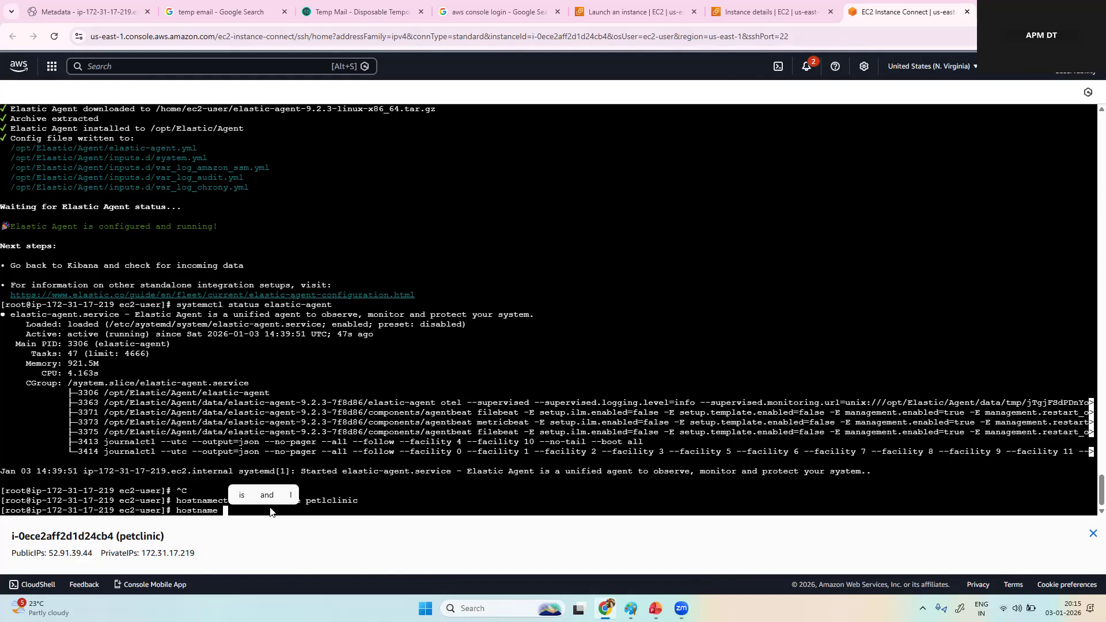
pyautogui.press('Return')
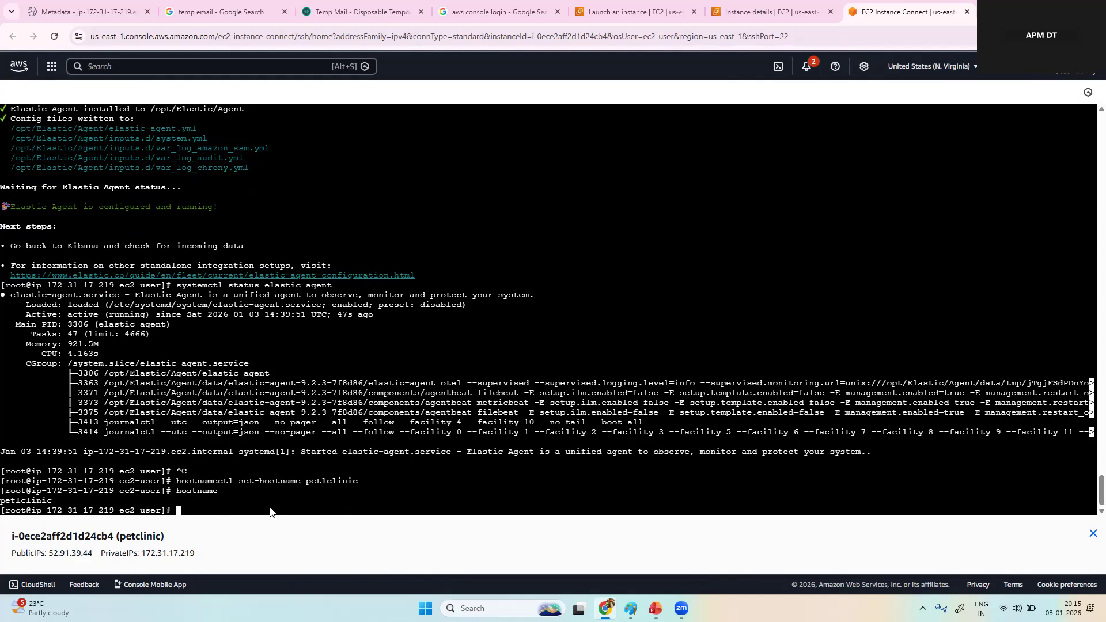
# Step: Check the elastic-agent service with systemctl status elastic-agent, then return to the shell prompt
pyautogui.press('Up')
pyautogui.press('Up')
pyautogui.press('Up')
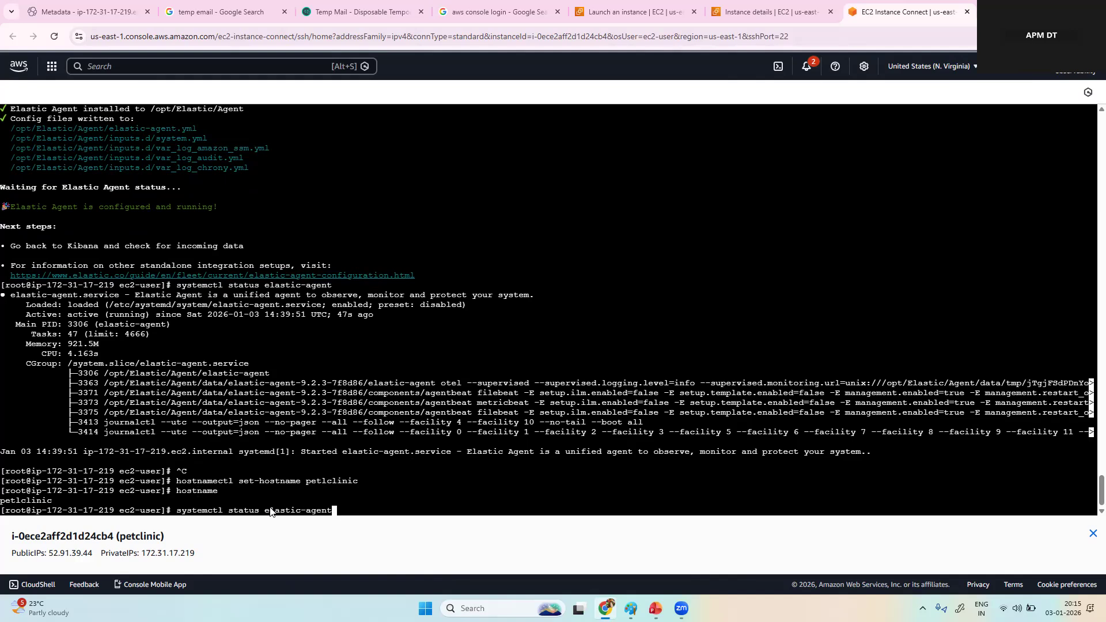
pyautogui.press('Return')
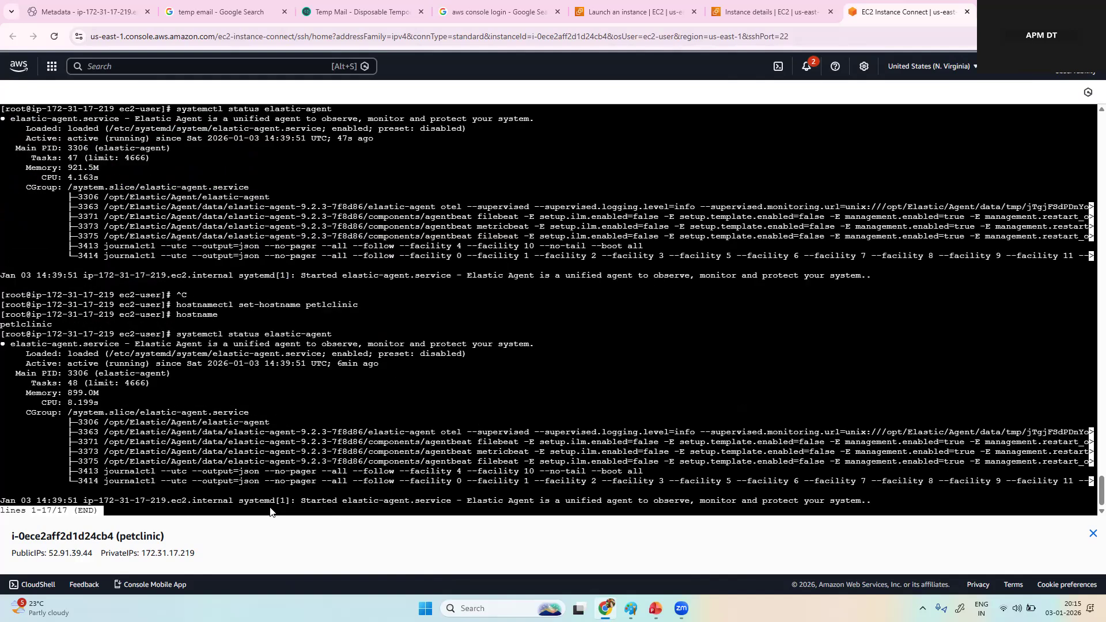
pyautogui.press('q')
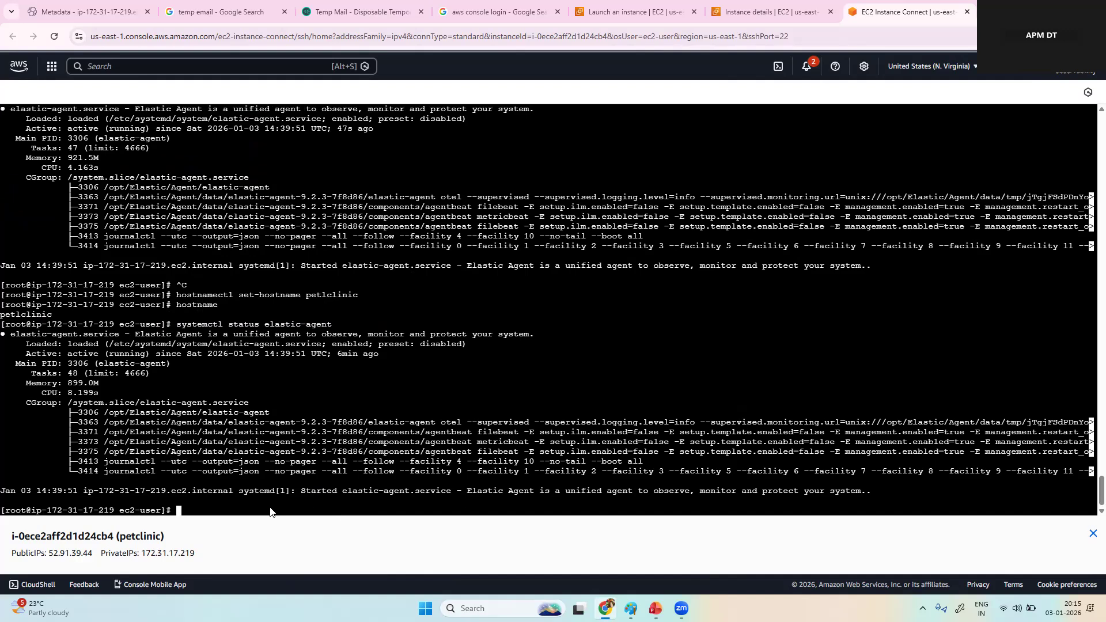
# Step: Restart the agent with systemctl restart elastic-agent and check the service's status again
pyautogui.press('Up')
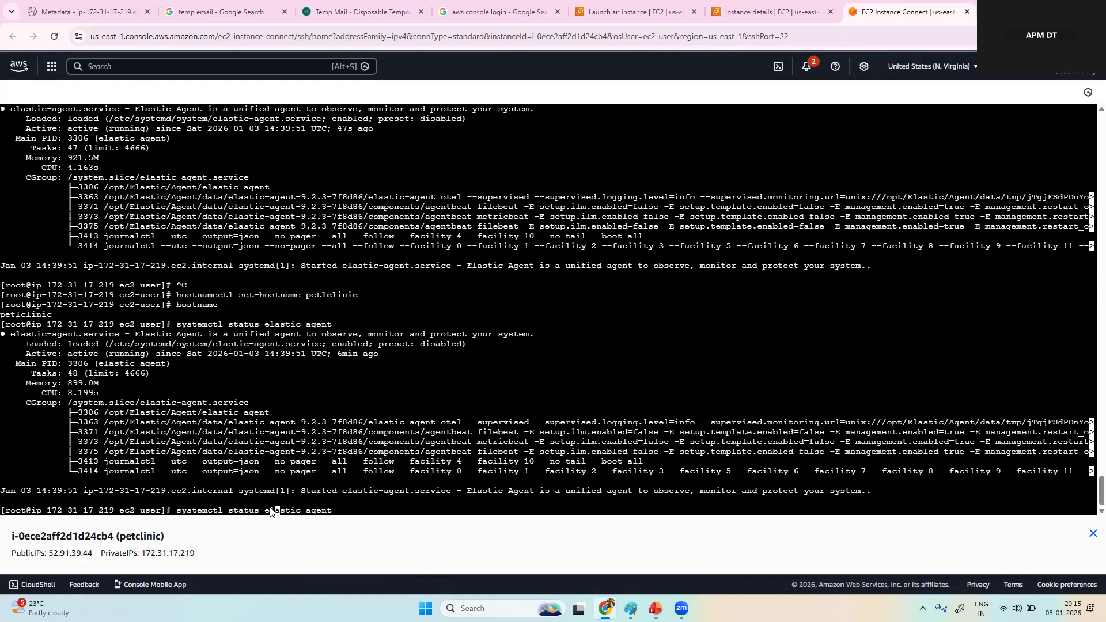
pyautogui.press('BackSpace')
pyautogui.press('BackSpace')
pyautogui.press('BackSpace')
pyautogui.press('BackSpace')
pyautogui.press('BackSpace')
pyautogui.write('estart')
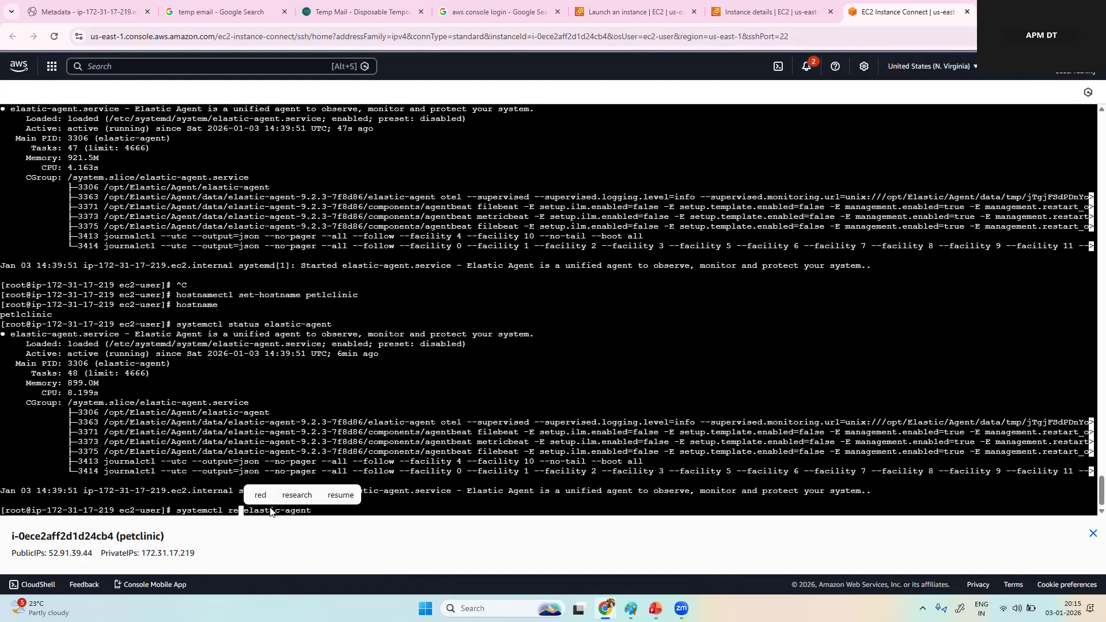
pyautogui.press('Return')
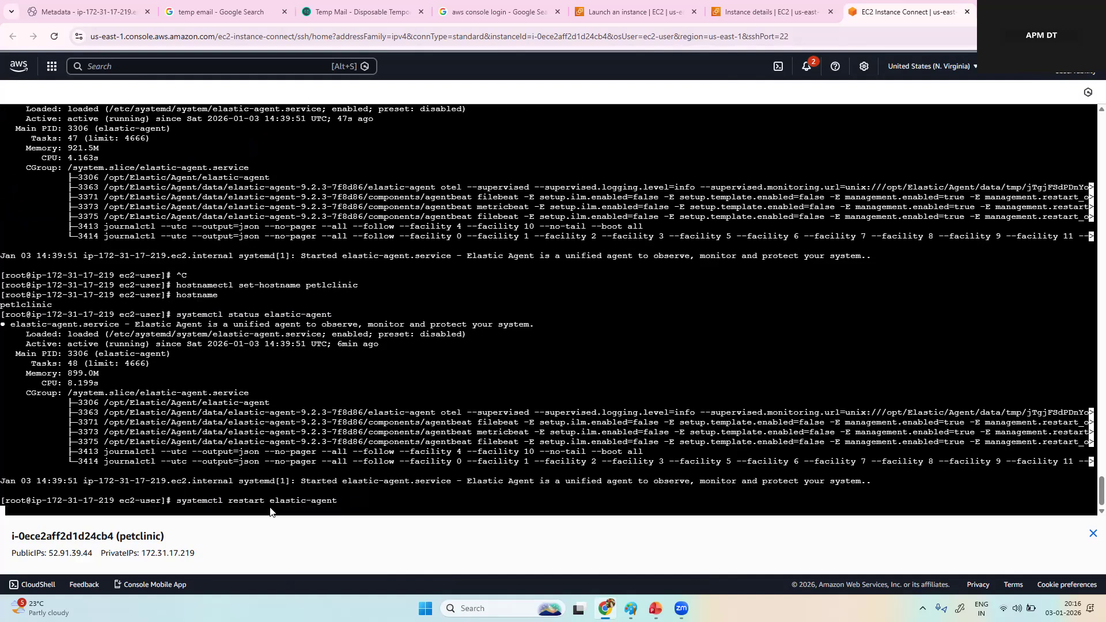
pyautogui.press('Up')
pyautogui.press('Up')
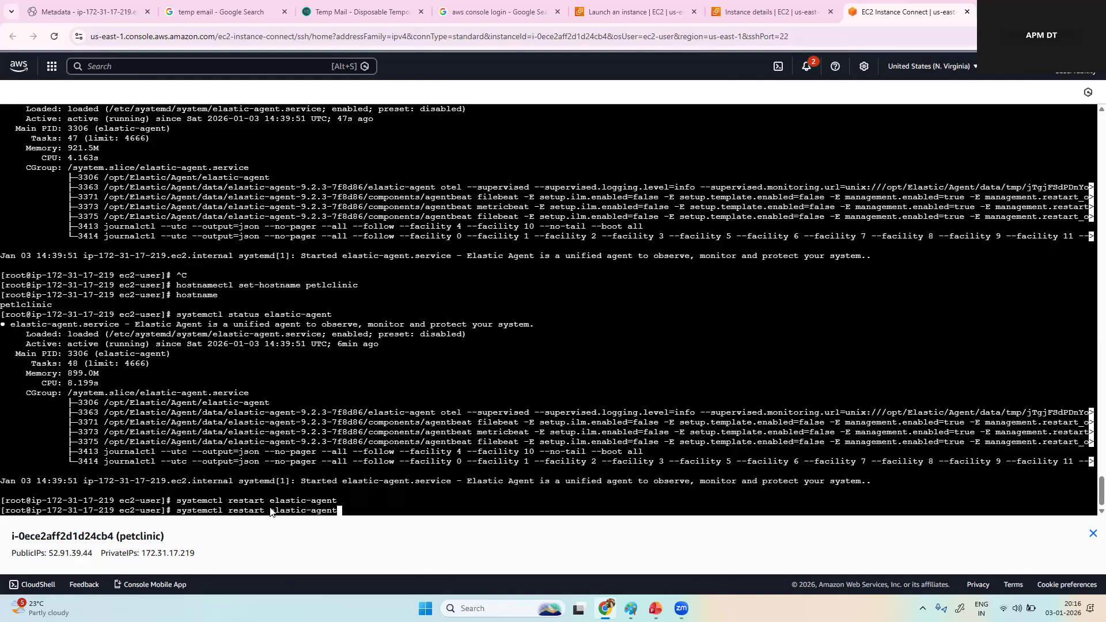
pyautogui.press('Return')
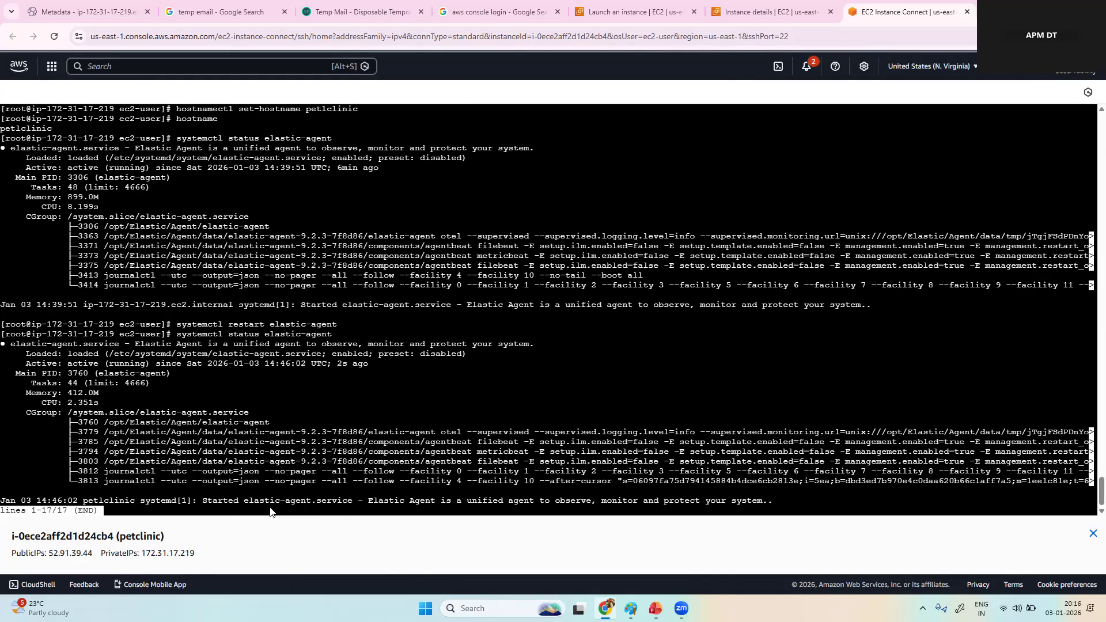
# Step: Switch back to the Elastic project, open the infrastructure Hosts list and reload it to look for the renamed host
pyautogui.click(86, 10)
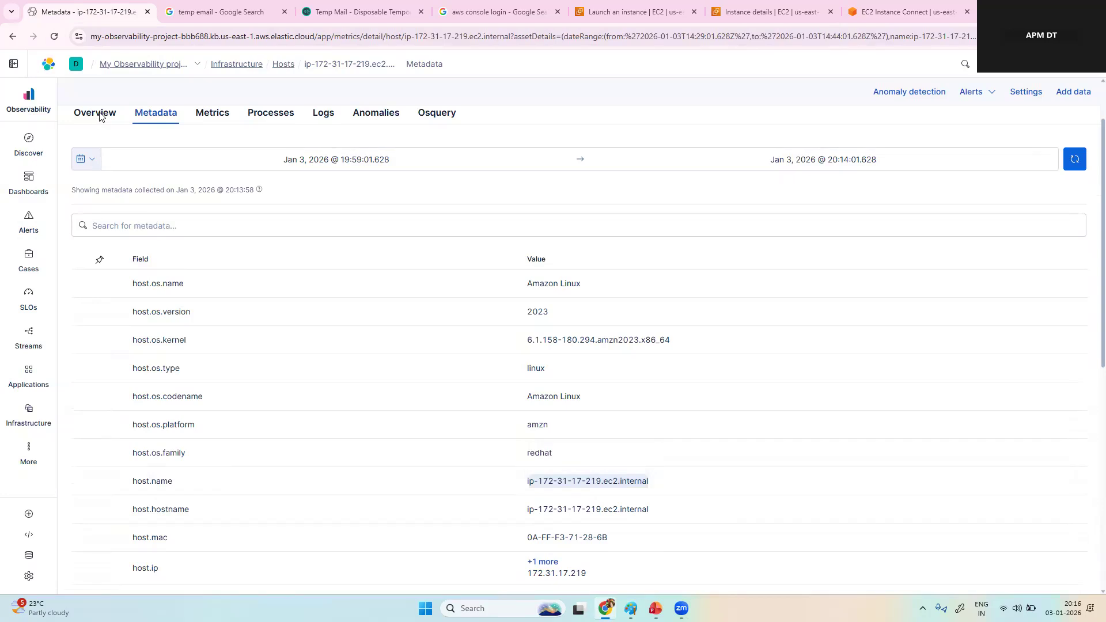
pyautogui.click(97, 113)
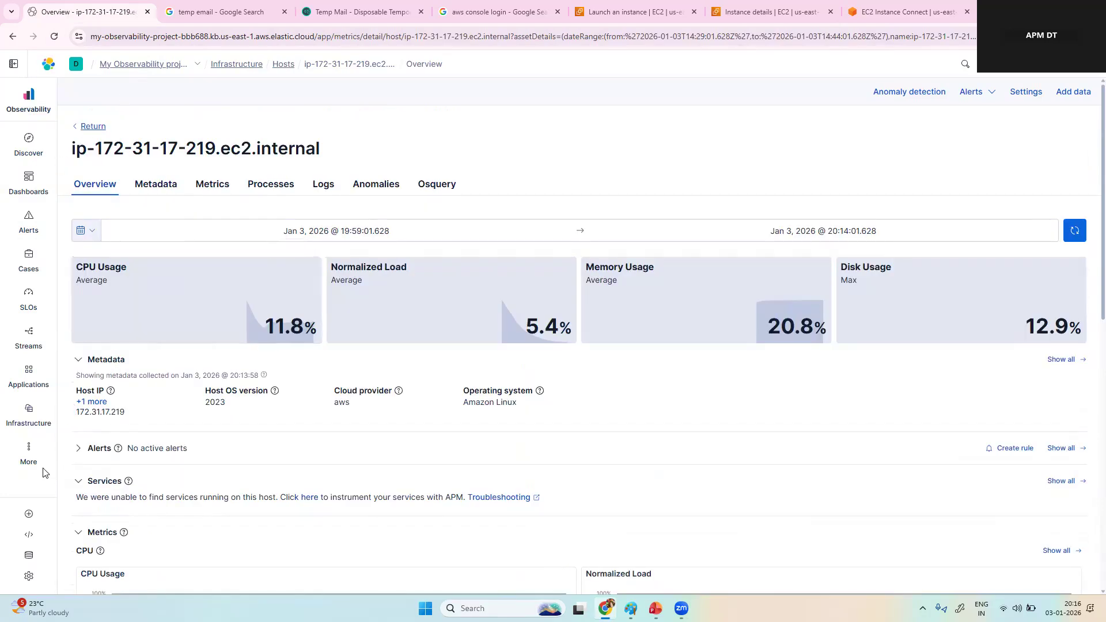
pyautogui.click(27, 422)
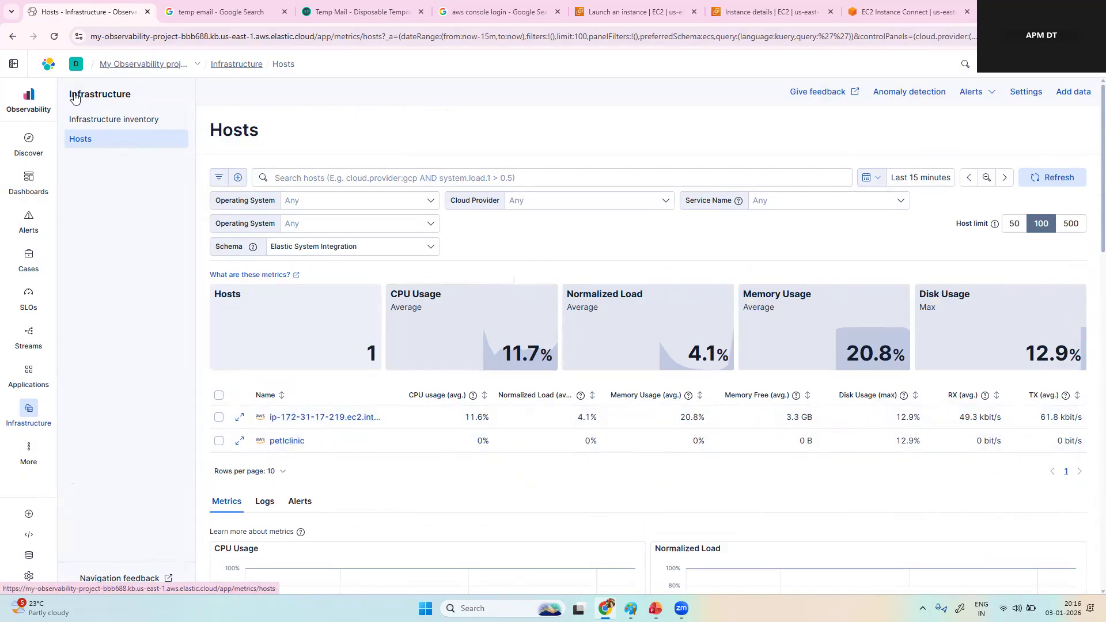
pyautogui.click(53, 37)
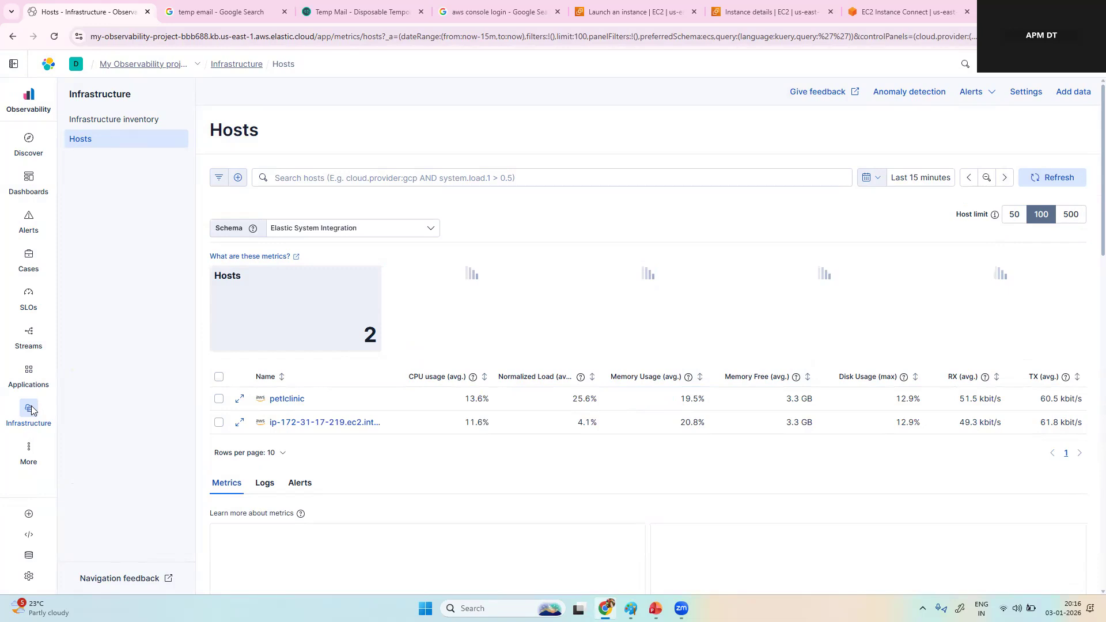
# Step: Open the Add Observability data page, compare the Host and Application monitoring options, and select Application
pyautogui.click(1078, 92)
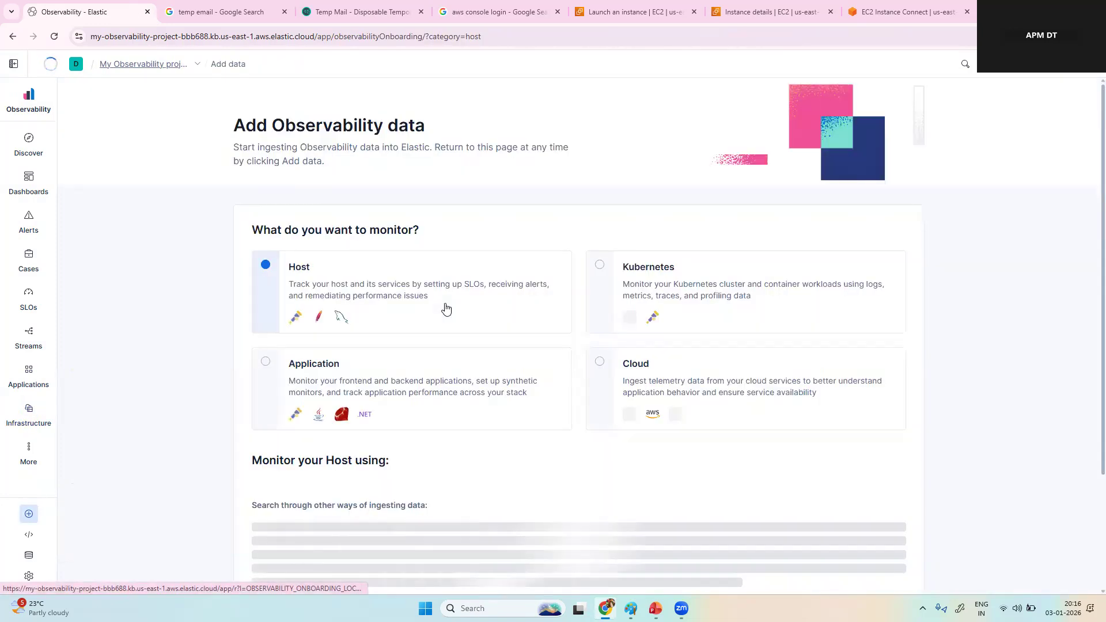
pyautogui.click(265, 363)
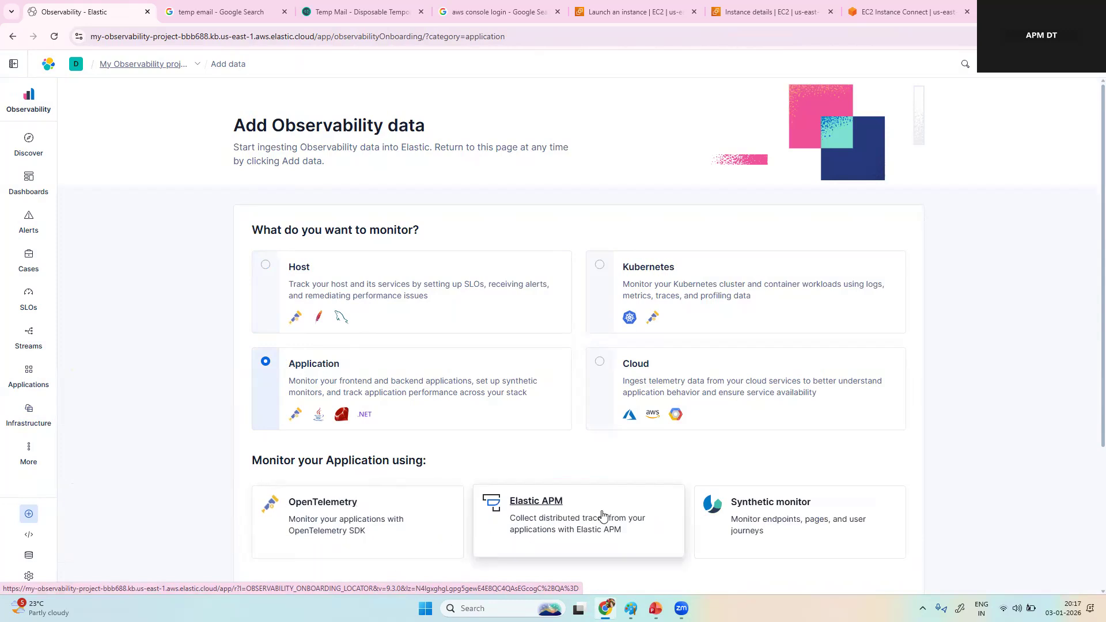
pyautogui.click(265, 266)
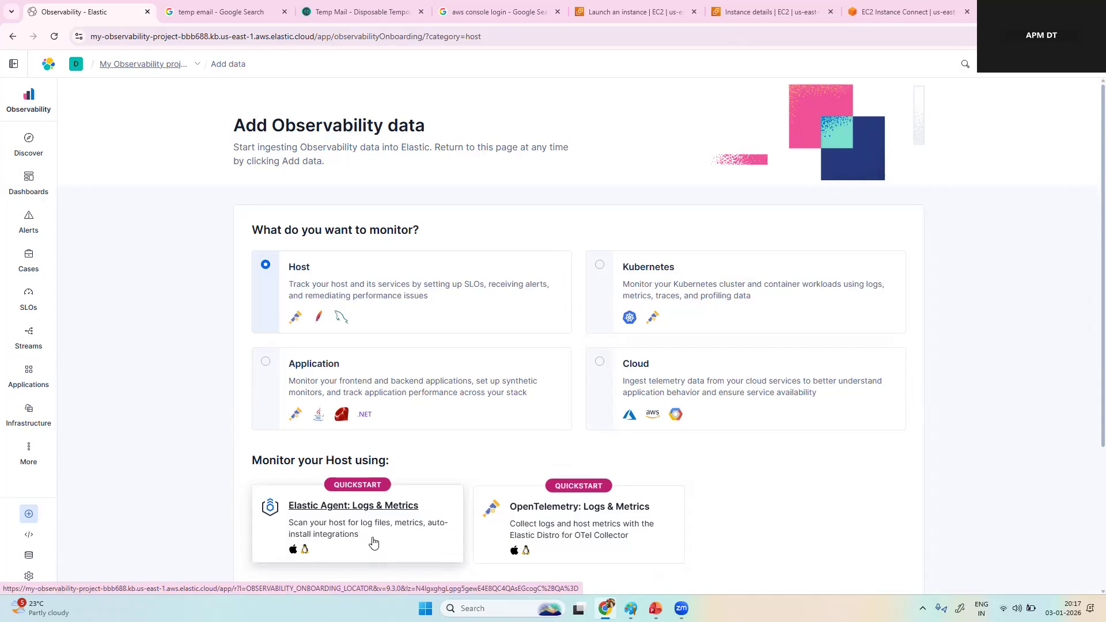
pyautogui.click(265, 363)
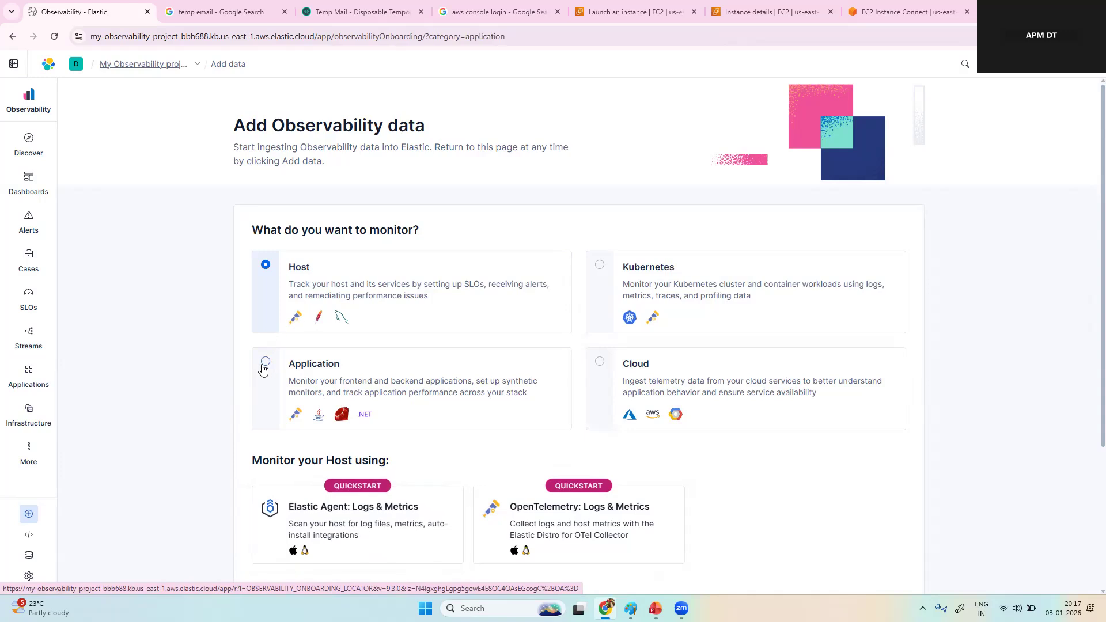